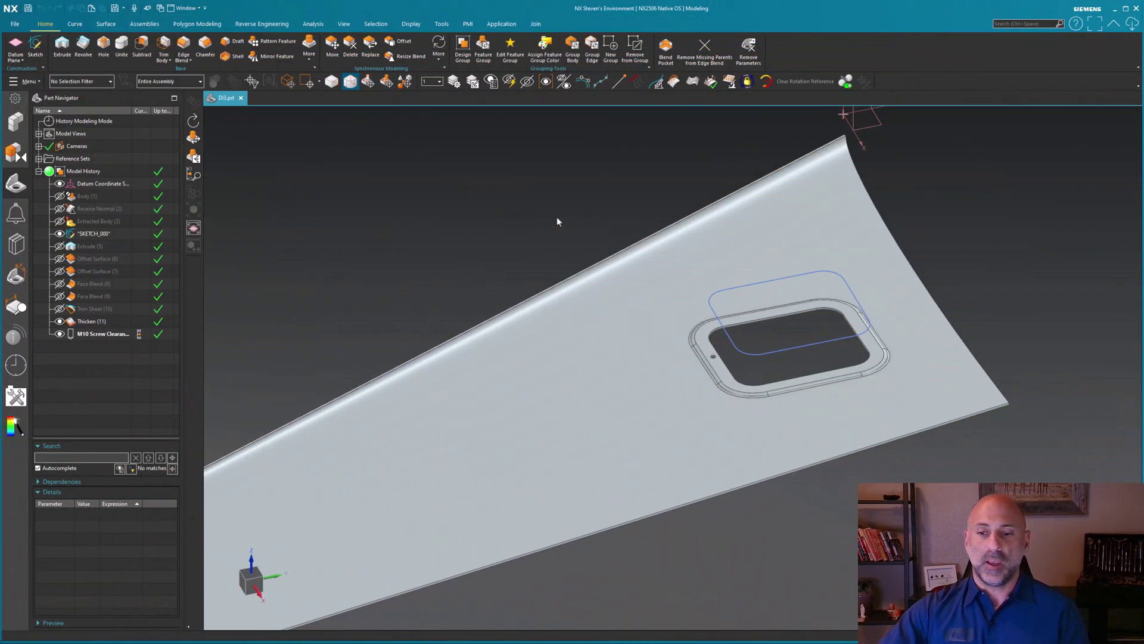
pyautogui.scroll(3, 758, 337)
# - Inspect the finished pocket from several angles, highlighting the Thicken and M10 clearance hole features
pyautogui.moveTo(757, 337)
pyautogui.mouseDown(button='middle')
pyautogui.moveTo(702, 291)
pyautogui.moveTo(573, 255)
pyautogui.mouseUp(button='middle')
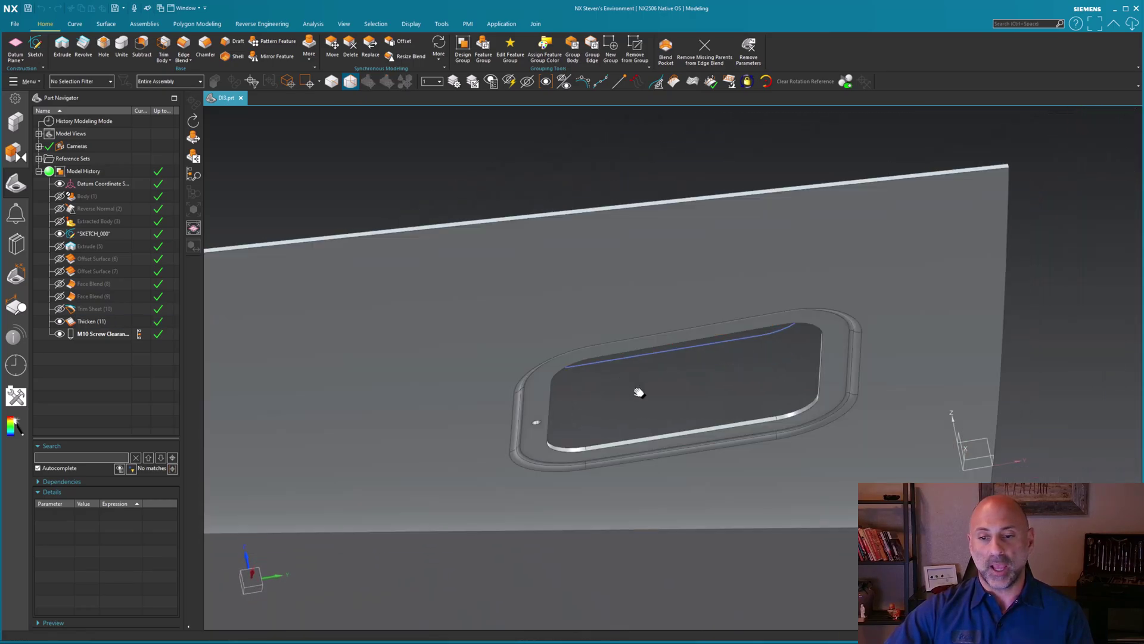
pyautogui.moveTo(636, 388)
pyautogui.mouseDown(button='middle')
pyautogui.moveTo(569, 361)
pyautogui.moveTo(581, 340)
pyautogui.mouseUp(button='middle')
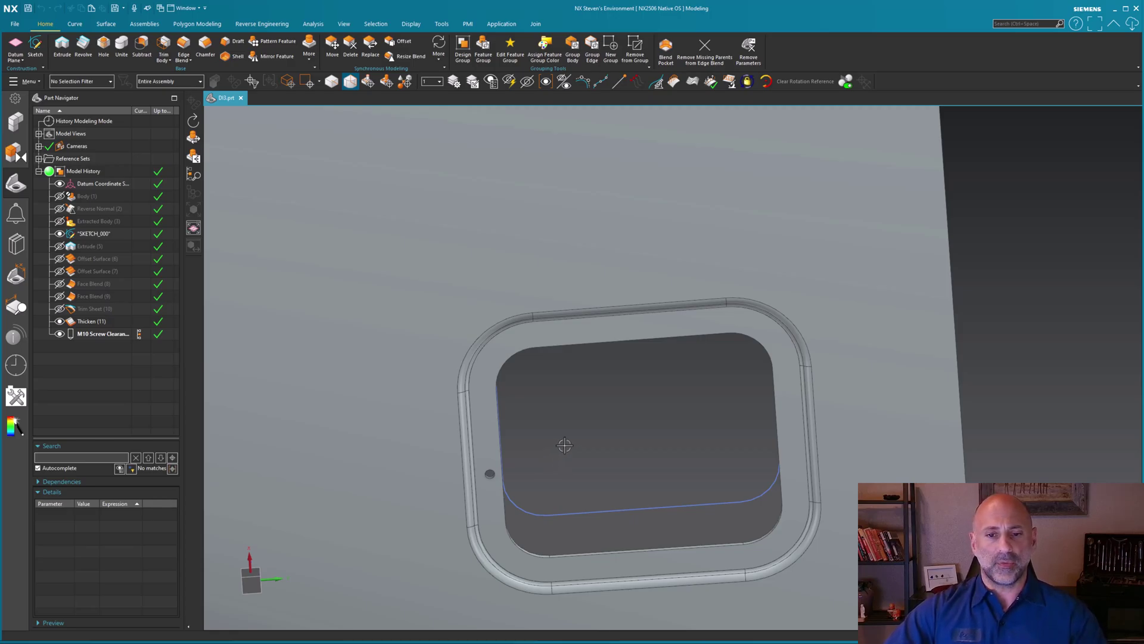
pyautogui.click(563, 446)
pyautogui.moveTo(583, 399); pyautogui.dragTo(572, 393, button='middle')
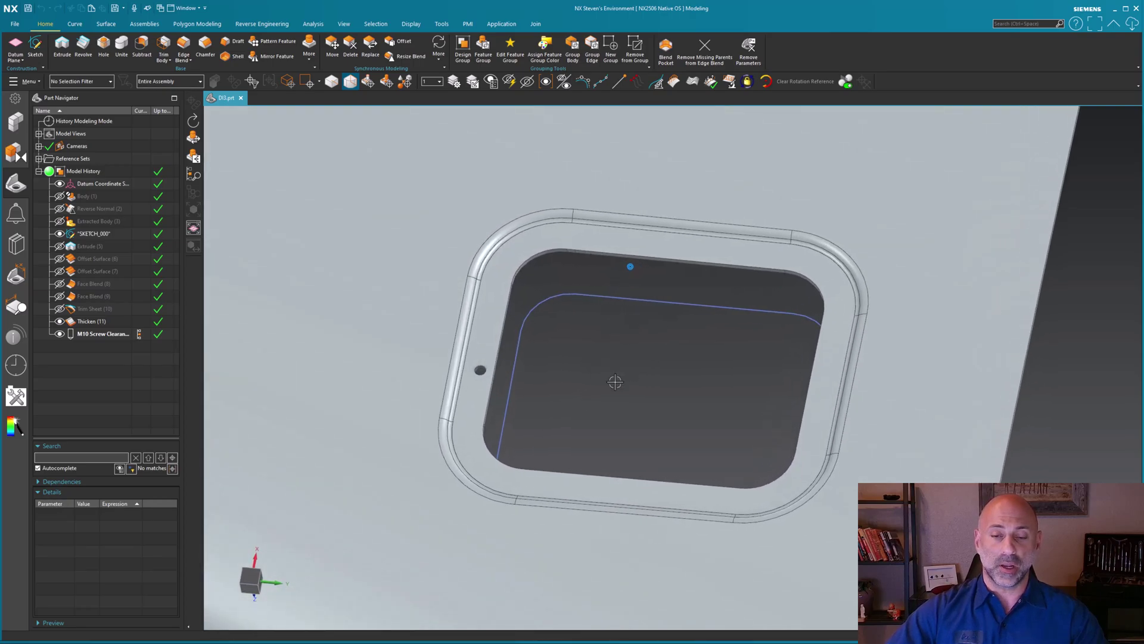
pyautogui.click(556, 232)
pyautogui.press('Escape')
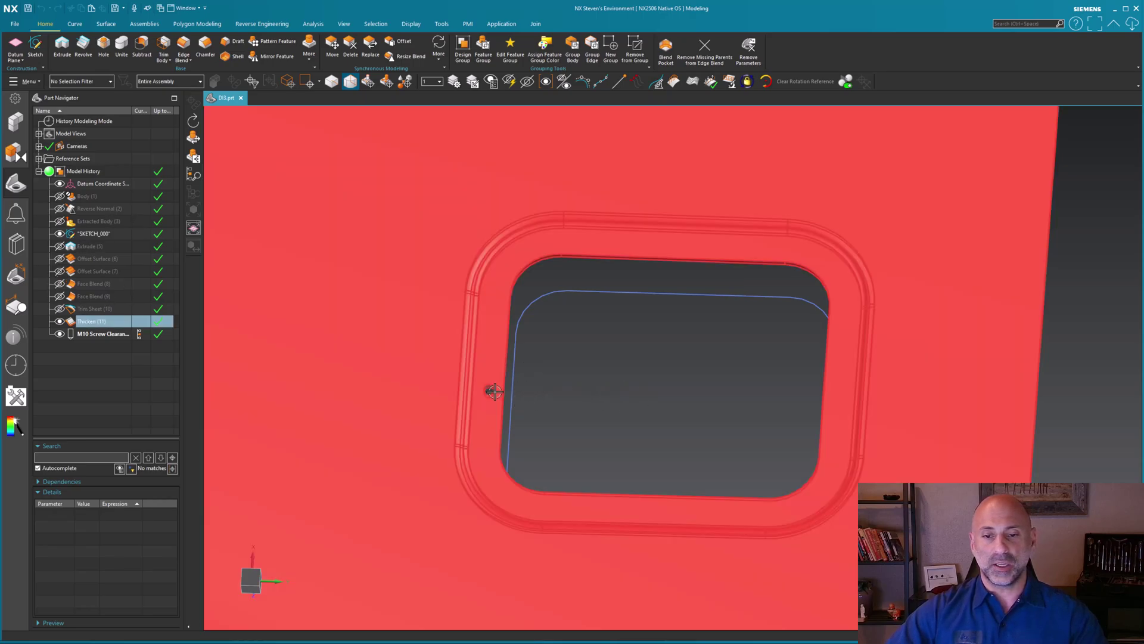
pyautogui.click(489, 390)
pyautogui.press('Escape')
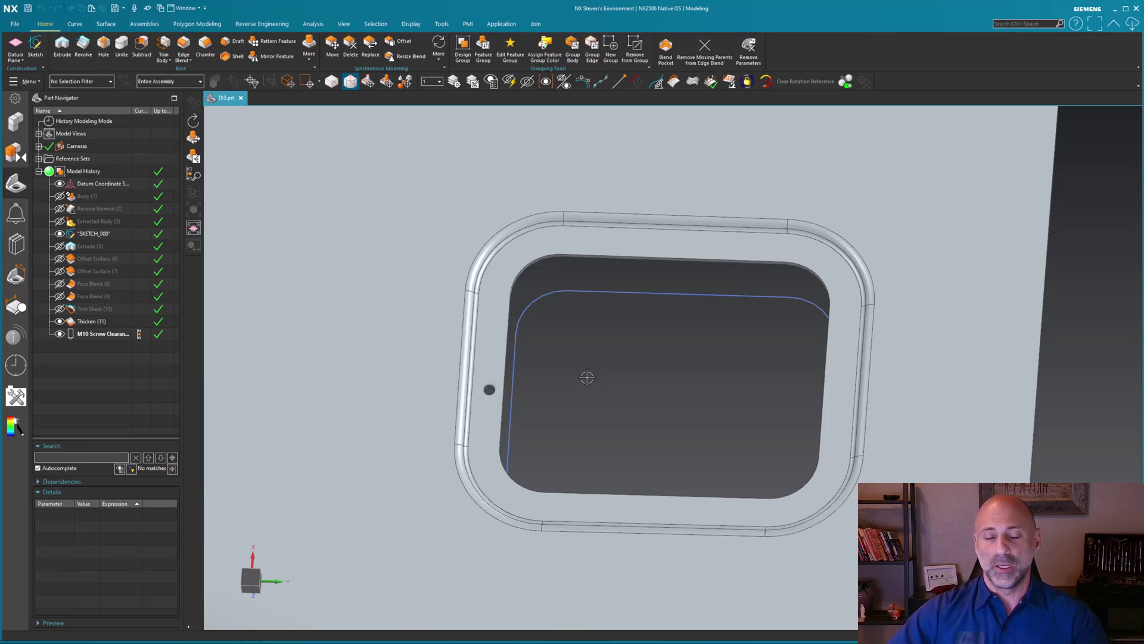
pyautogui.moveTo(618, 383)
pyautogui.mouseDown(button='middle')
pyautogui.moveTo(564, 366)
pyautogui.moveTo(500, 376)
pyautogui.mouseUp(button='middle')
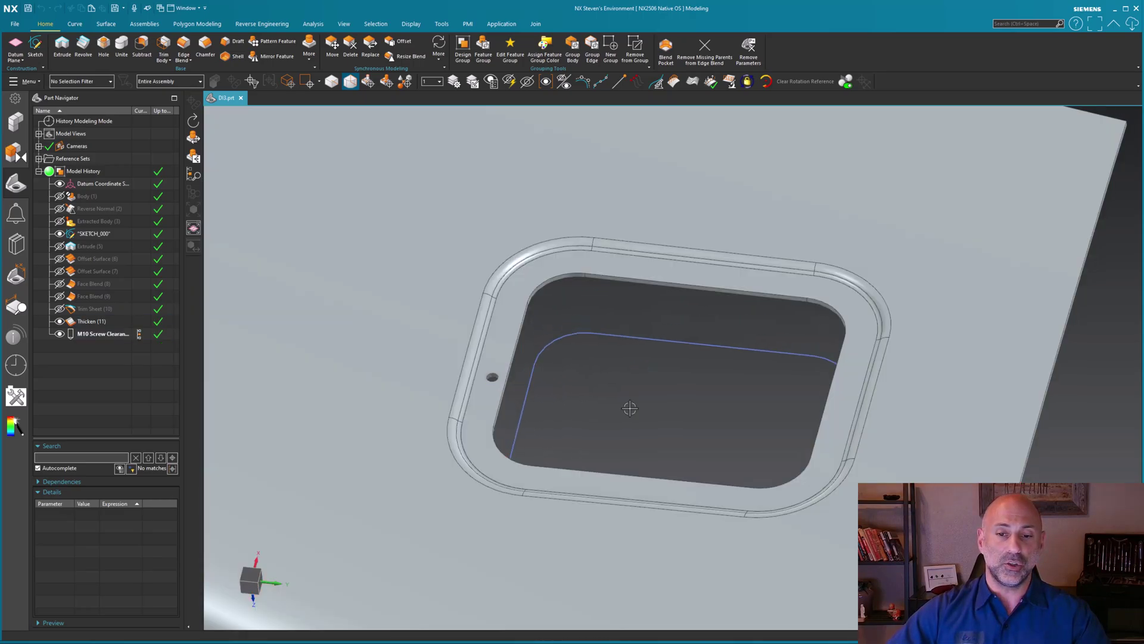
pyautogui.moveTo(630, 409); pyautogui.dragTo(636, 409, button='middle')
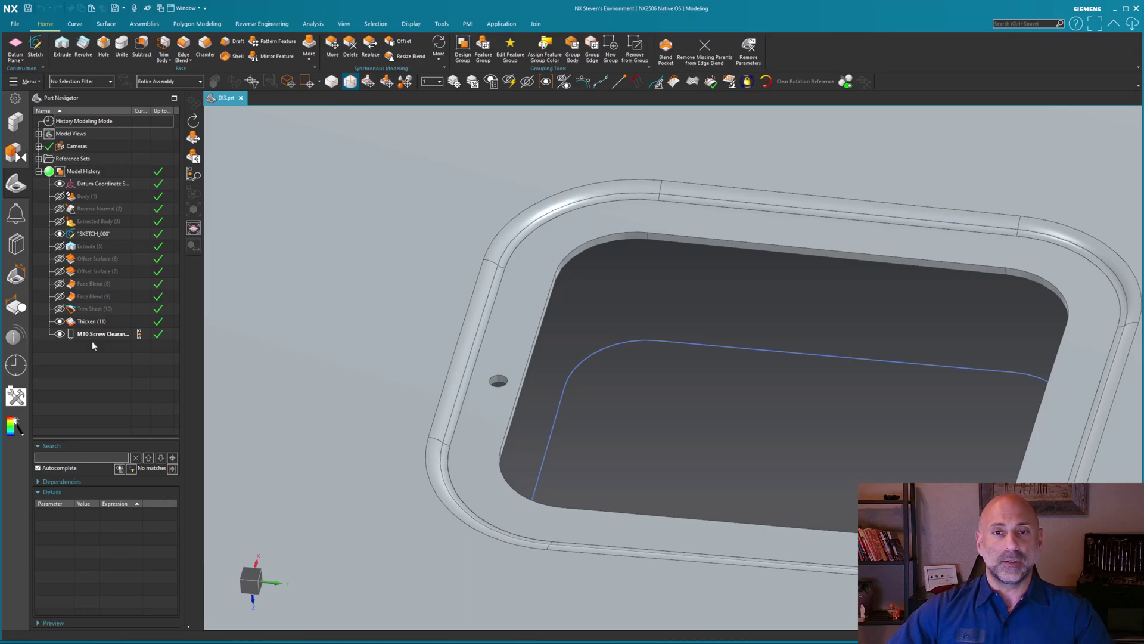
# - Review the M10 Screw Clearance hole details and the thickened skin body
pyautogui.click(106, 334)
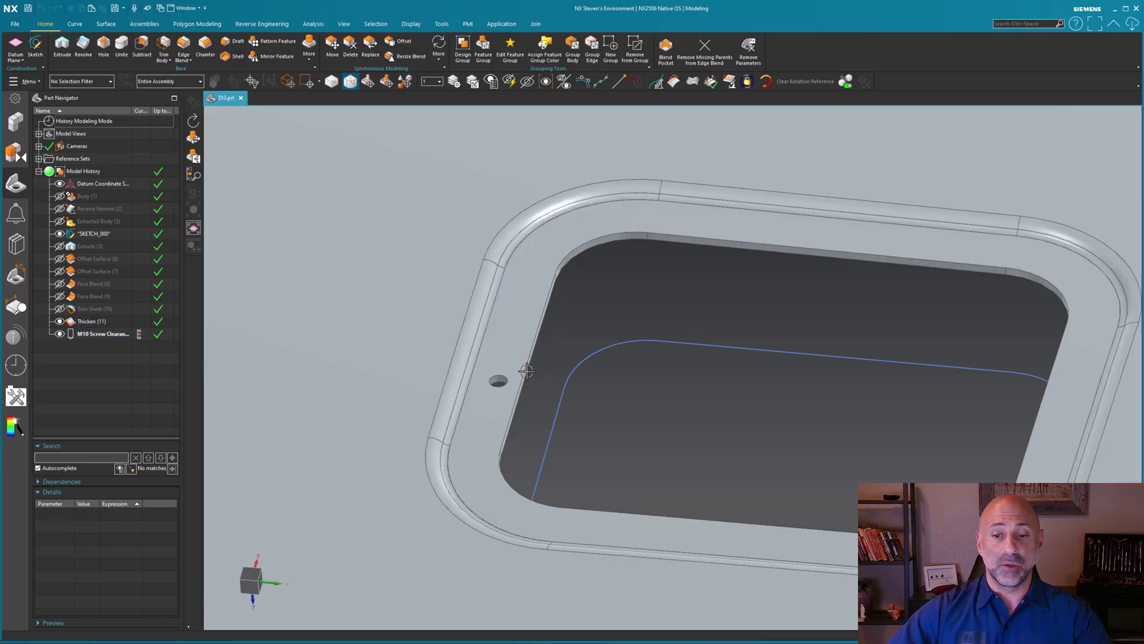
pyautogui.click(528, 378)
pyautogui.click(528, 376)
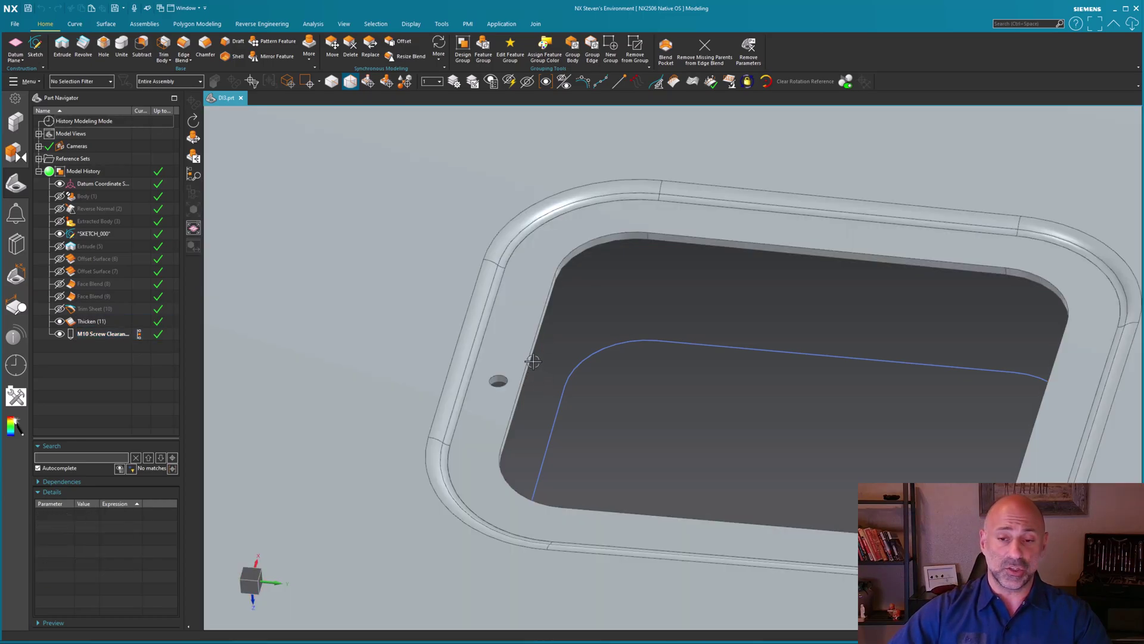
pyautogui.press('Escape')
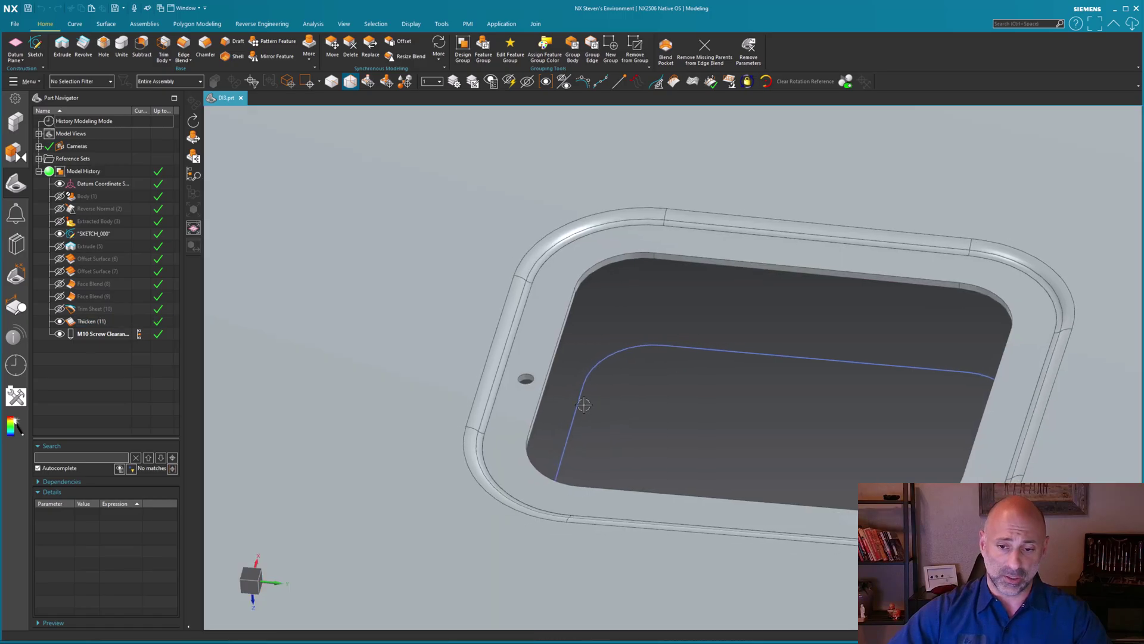
pyautogui.click(548, 383)
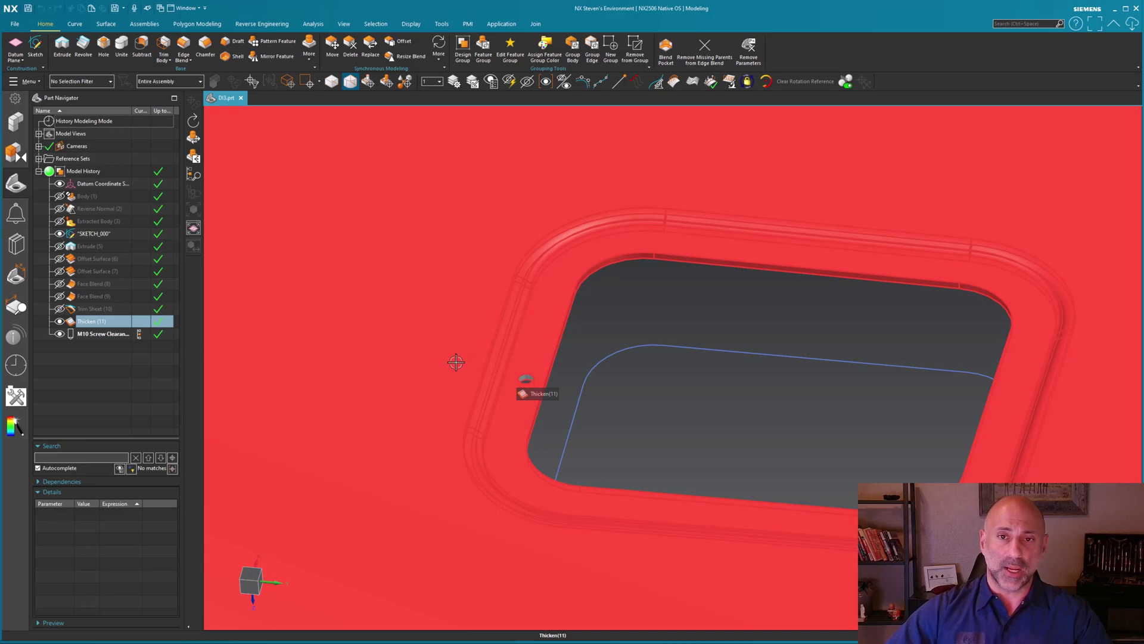
pyautogui.press('Escape')
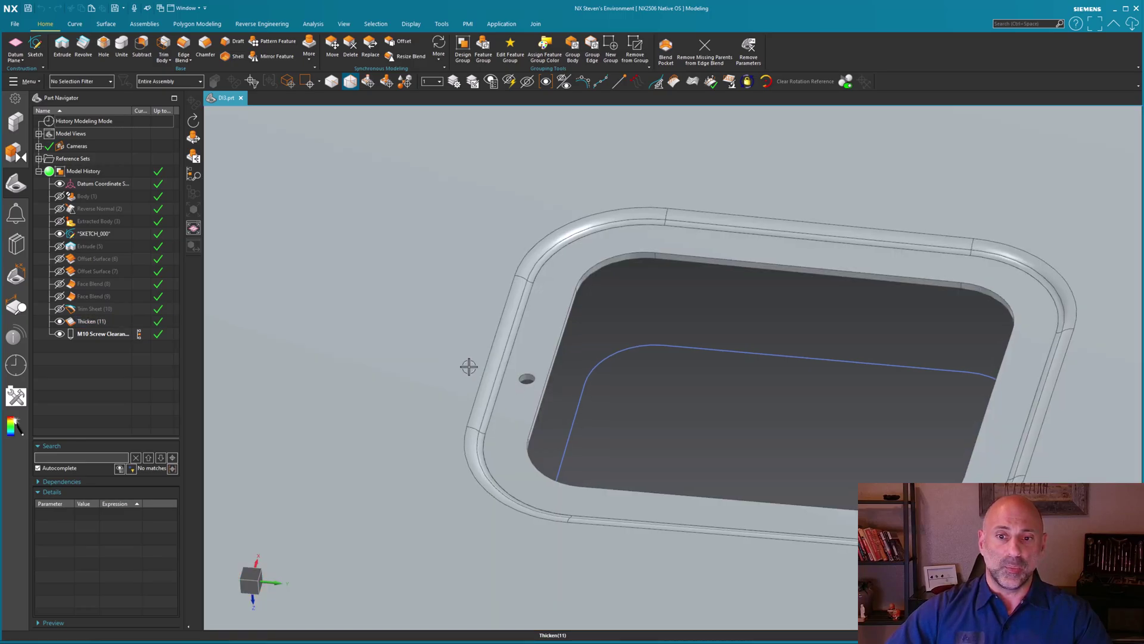
pyautogui.scroll(2, 618, 336)
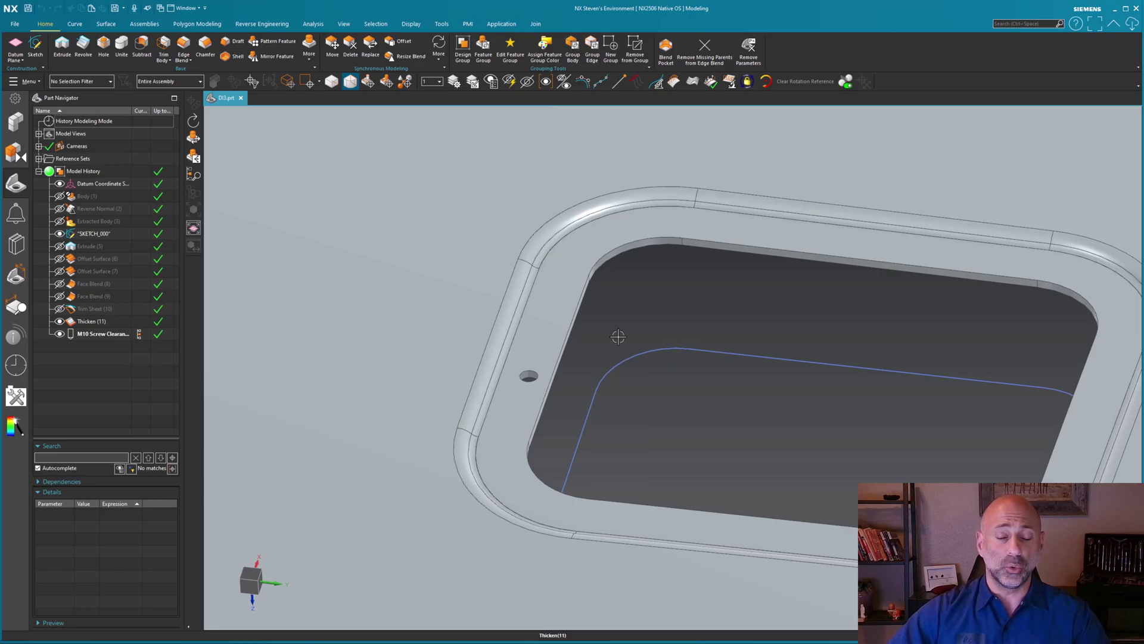
pyautogui.moveTo(712, 579); pyautogui.dragTo(667, 320, button='middle')
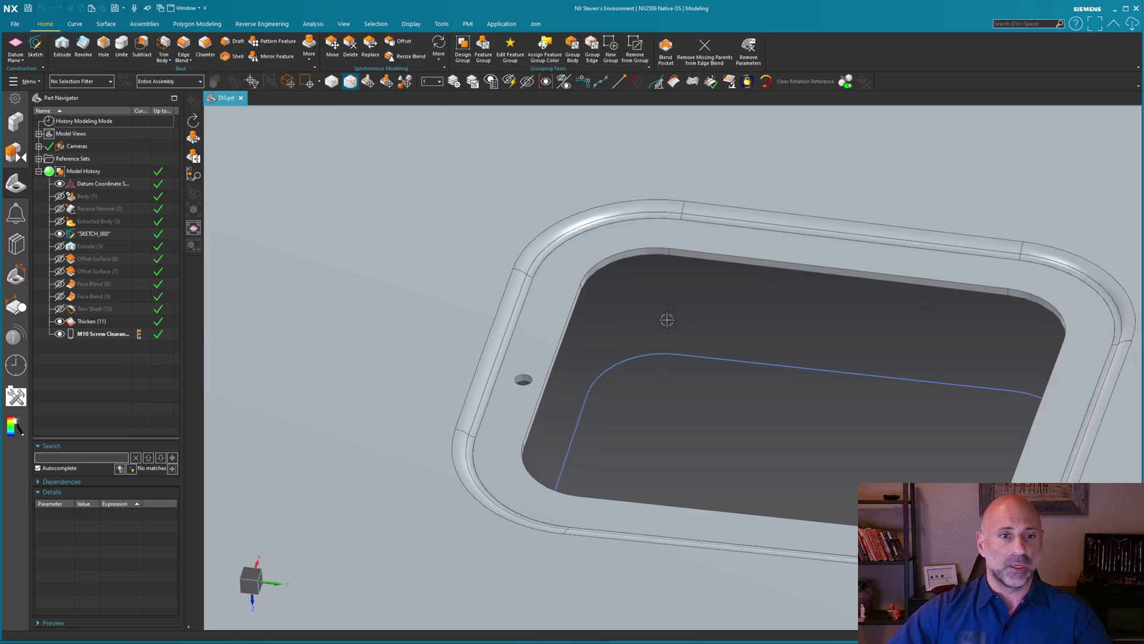
# - Roll the history back to Offset Surface (7) and inspect its offset wall body
pyautogui.doubleClick(59, 258)
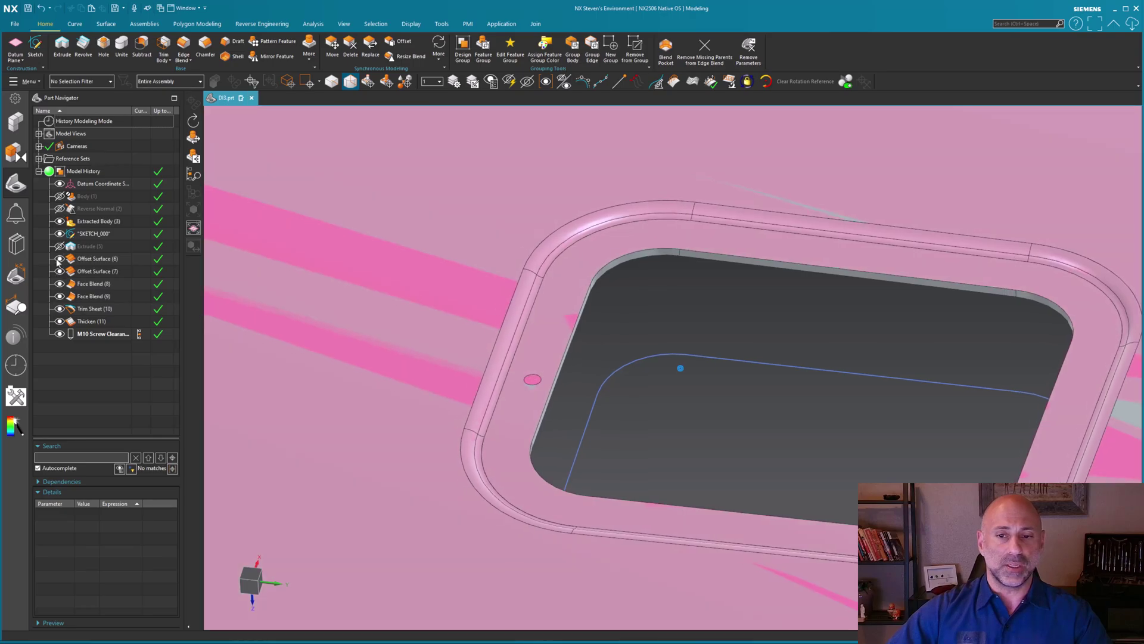
pyautogui.doubleClick(59, 258)
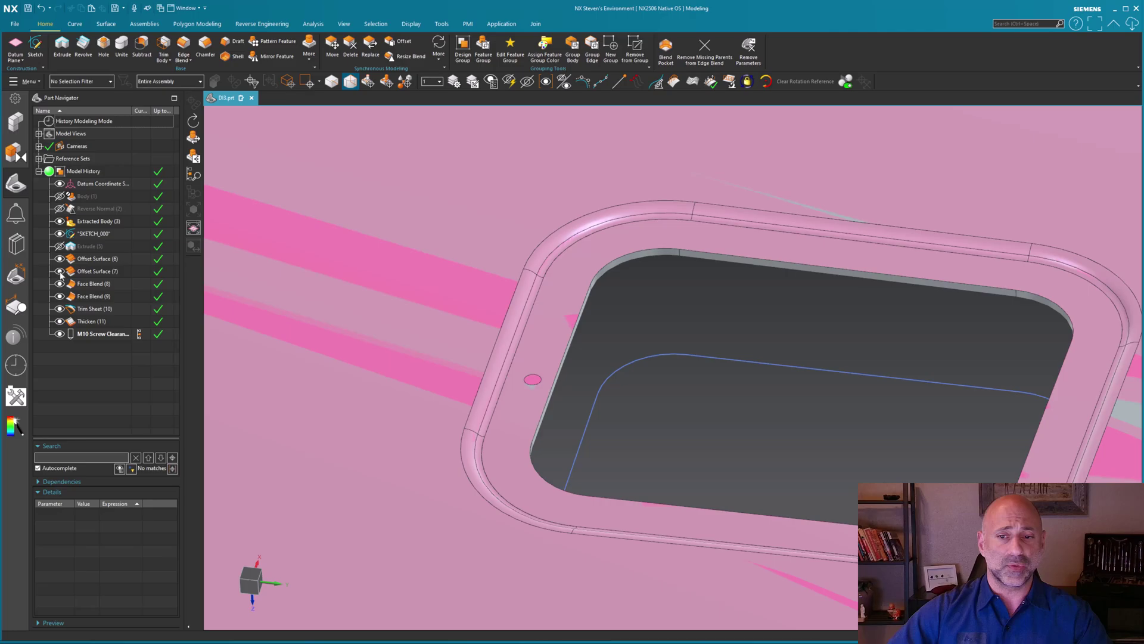
pyautogui.scroll(-5, 626, 358)
pyautogui.click(93, 271)
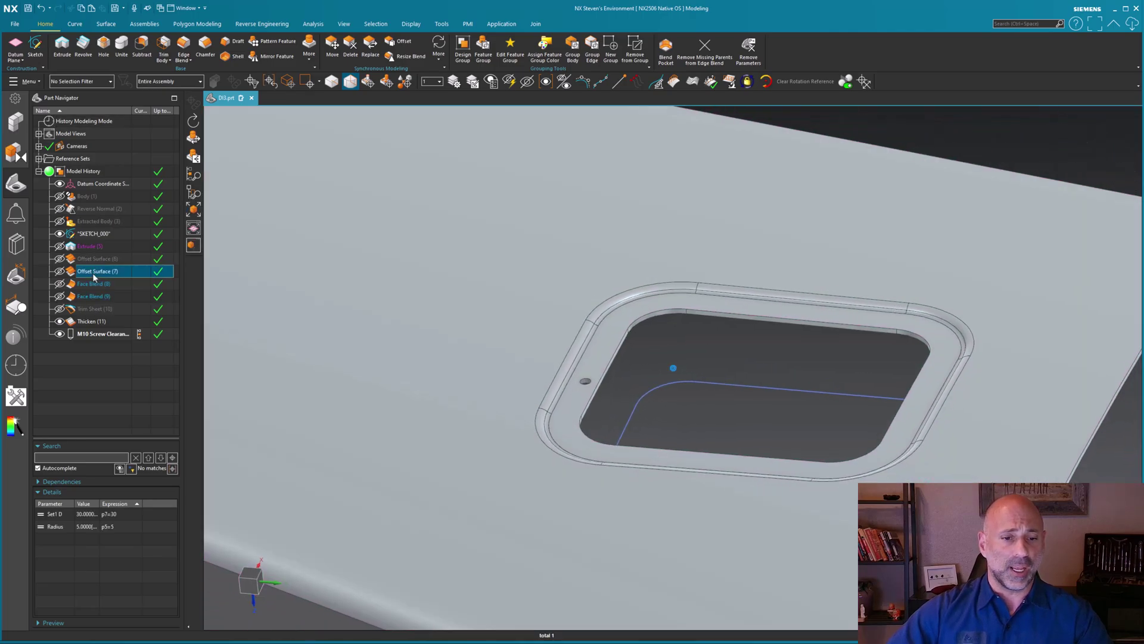
pyautogui.doubleClick(145, 271)
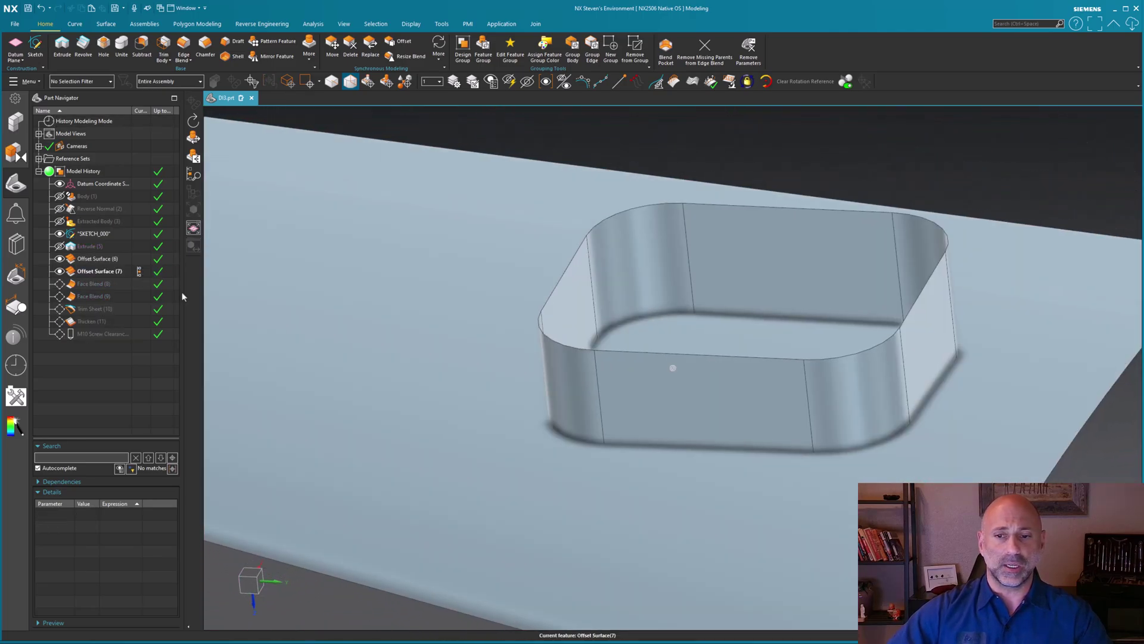
pyautogui.click(689, 383)
pyautogui.press('Escape')
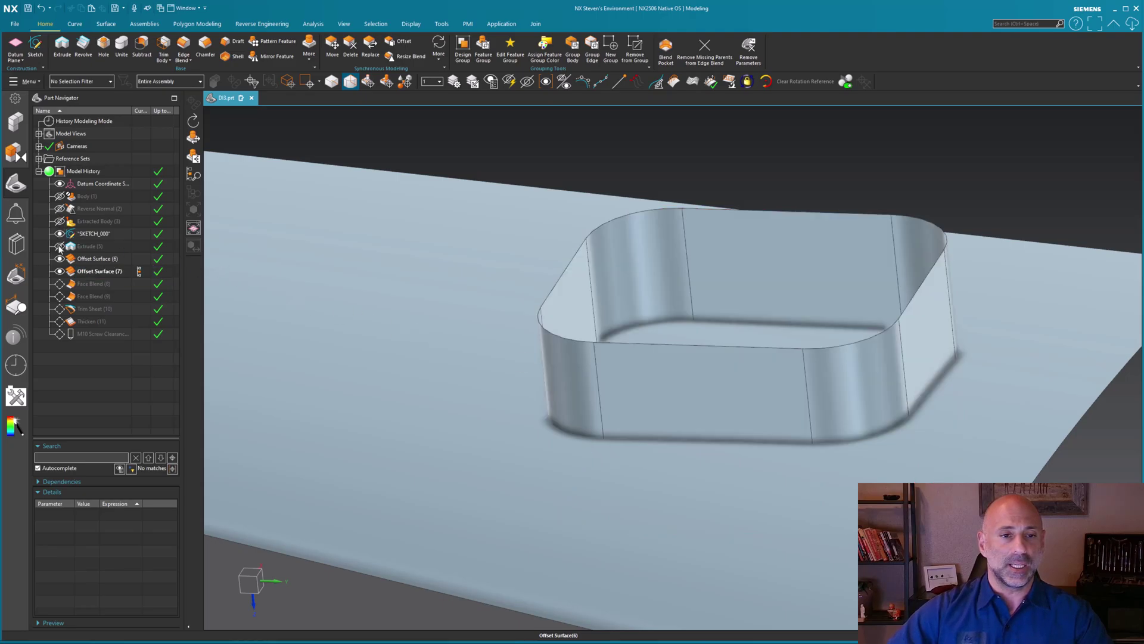
# - Roll forward through Thicken (11), then make Face Blend (9) the current feature
pyautogui.doubleClick(141, 334)
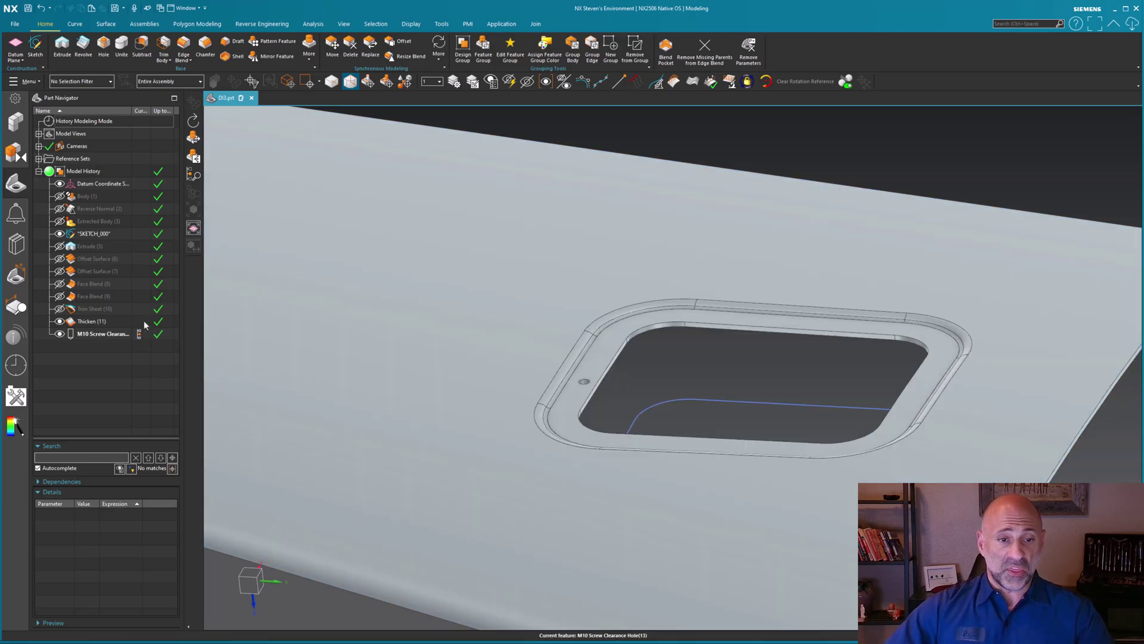
pyautogui.doubleClick(144, 323)
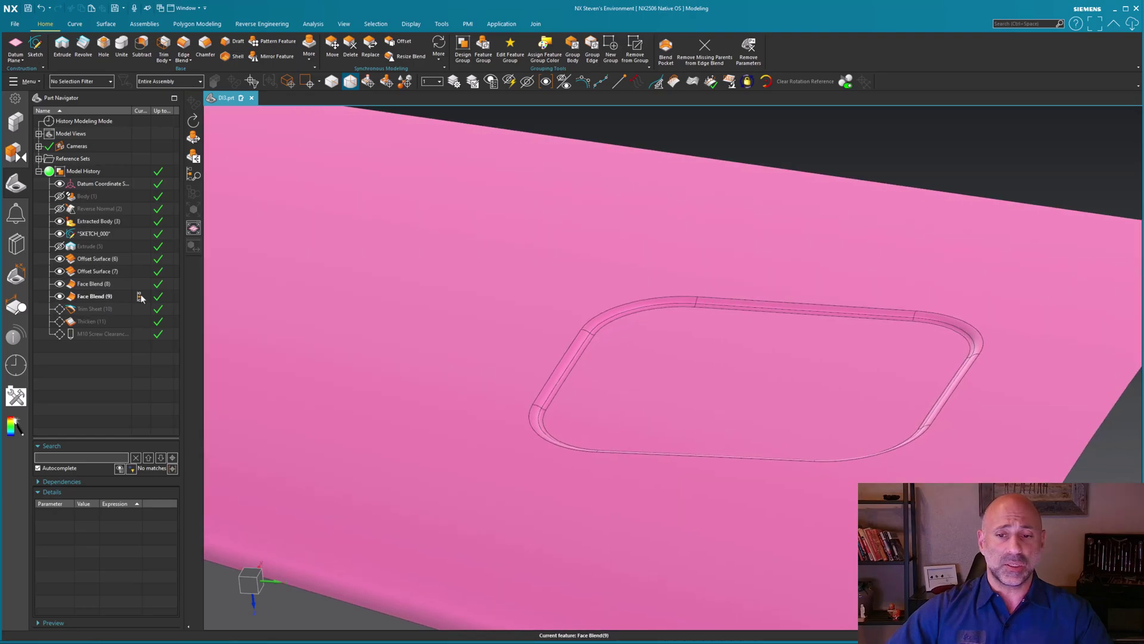
pyautogui.click(94, 296)
pyautogui.press('Escape')
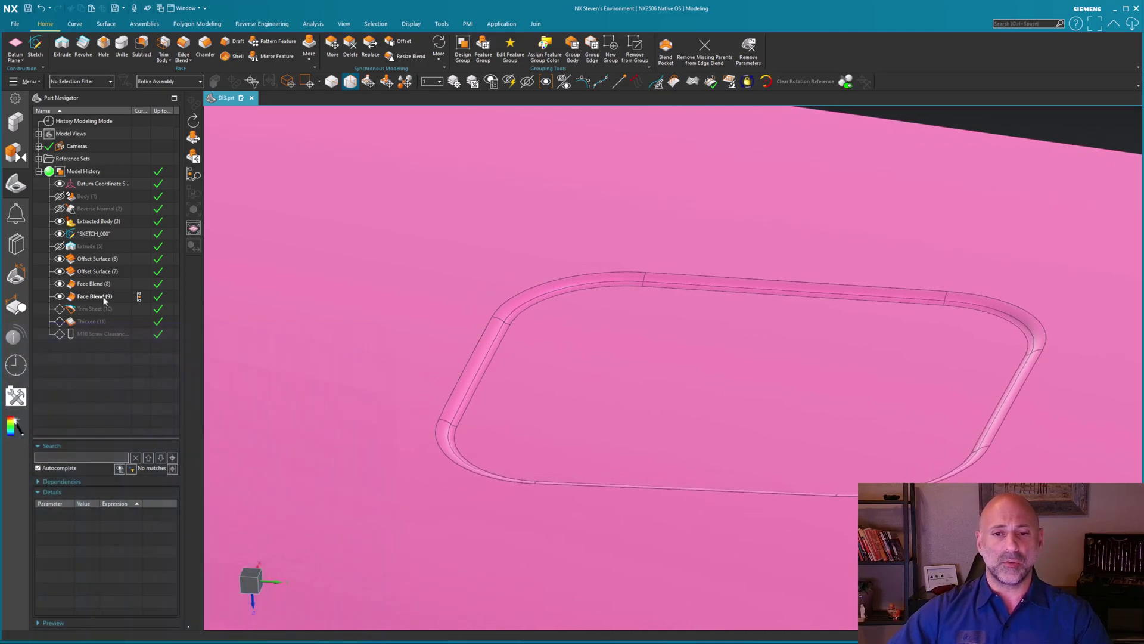
pyautogui.click(670, 367)
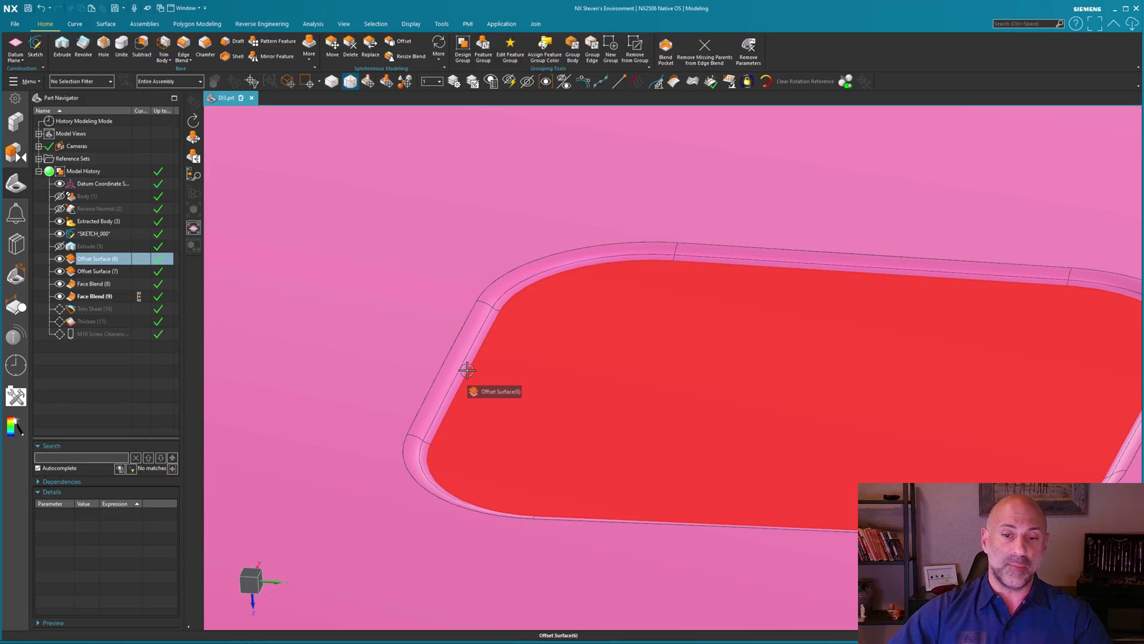
pyautogui.click(467, 369)
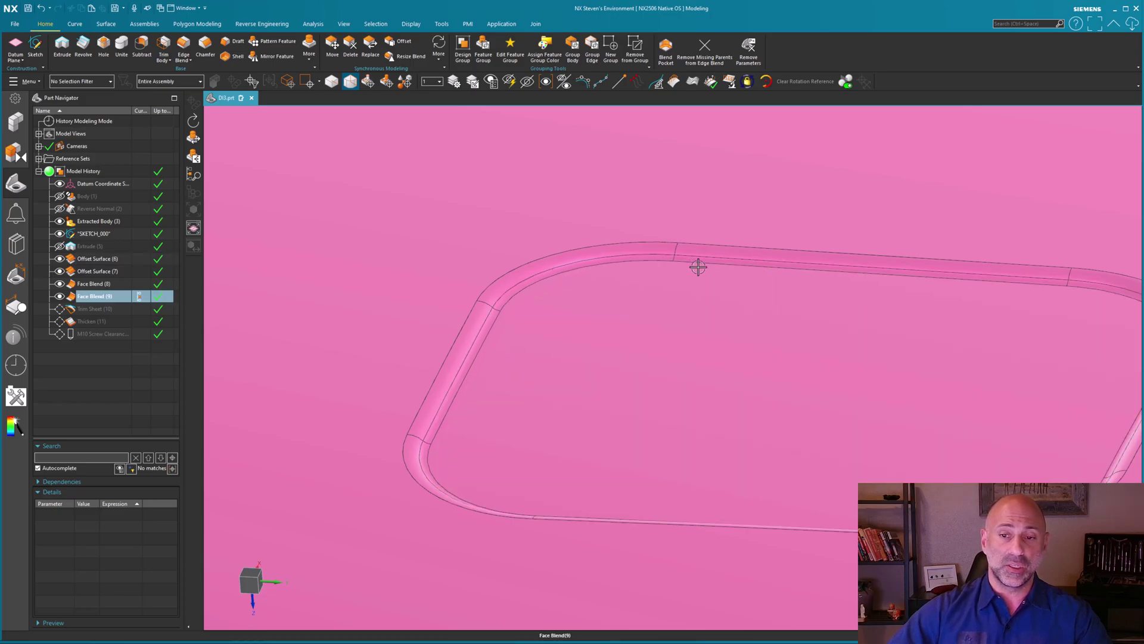
# - Create a composite curve from the tangent edge chain along the blend
pyautogui.click(75, 24)
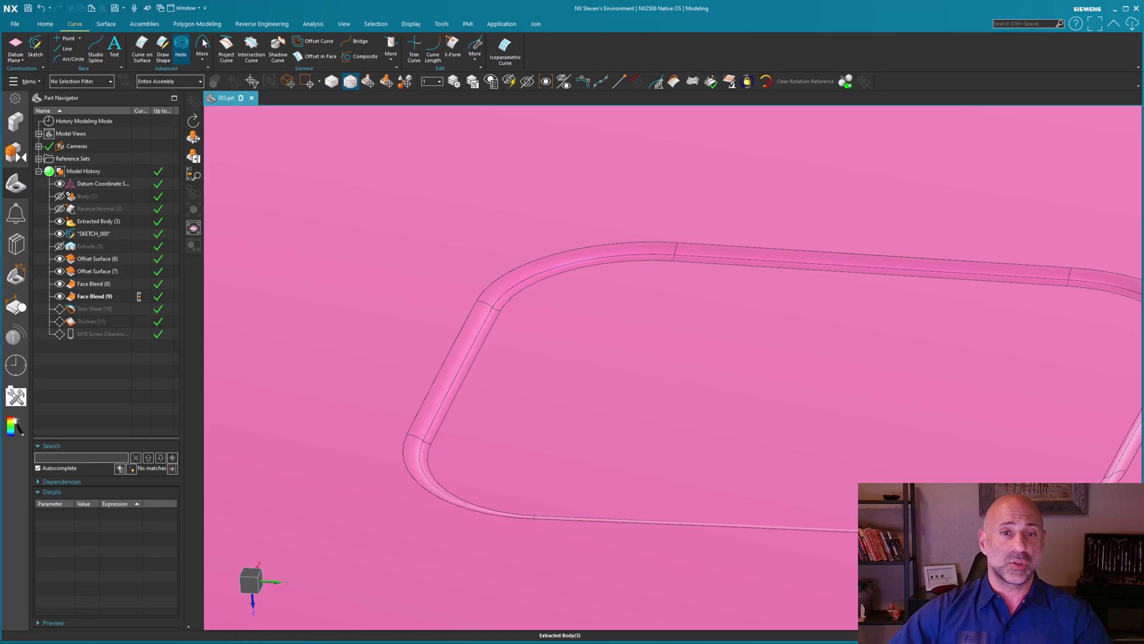
pyautogui.click(365, 56)
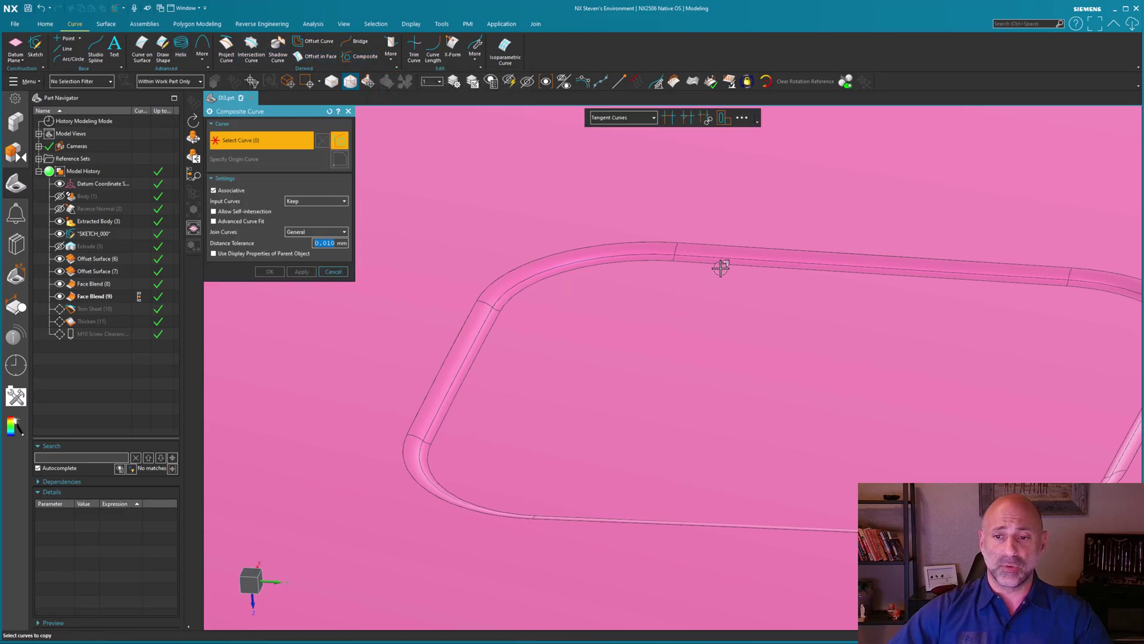
pyautogui.click(697, 262)
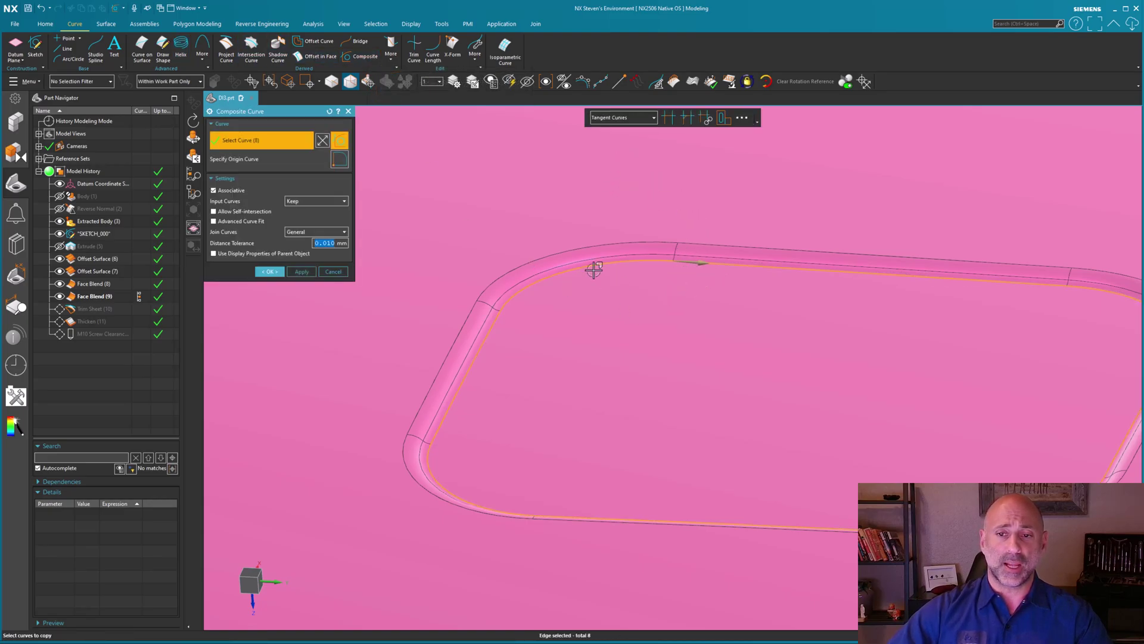
pyautogui.click(270, 272)
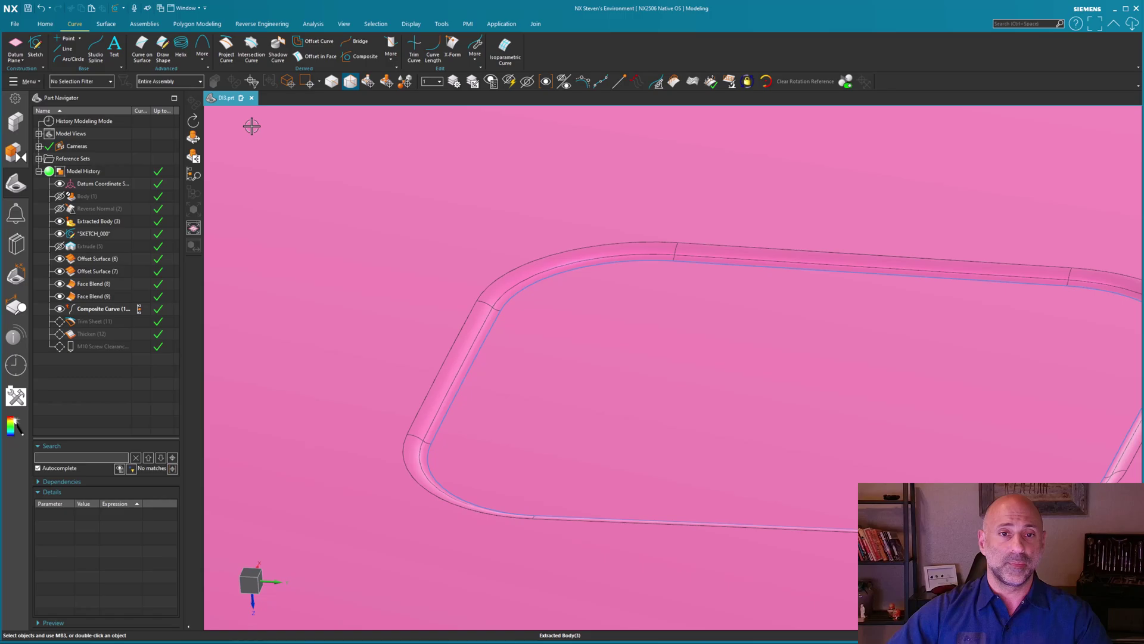
# - Create Intersection Curves (11) between the pocket floor and the offset surface faces
pyautogui.click(252, 49)
pyautogui.click(646, 374)
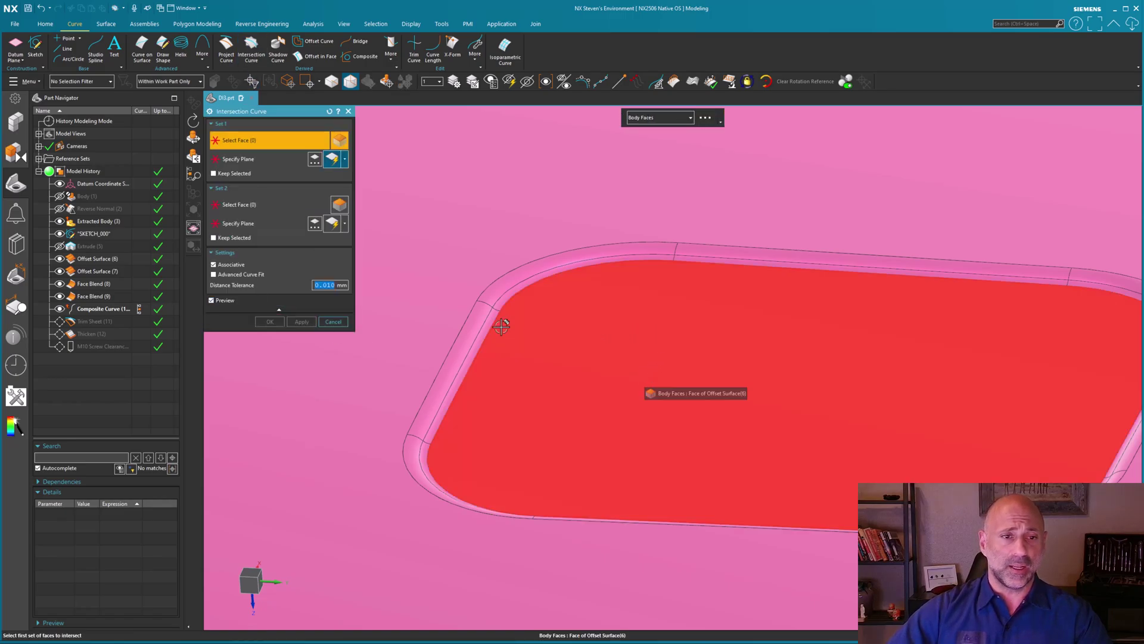
pyautogui.click(102, 262)
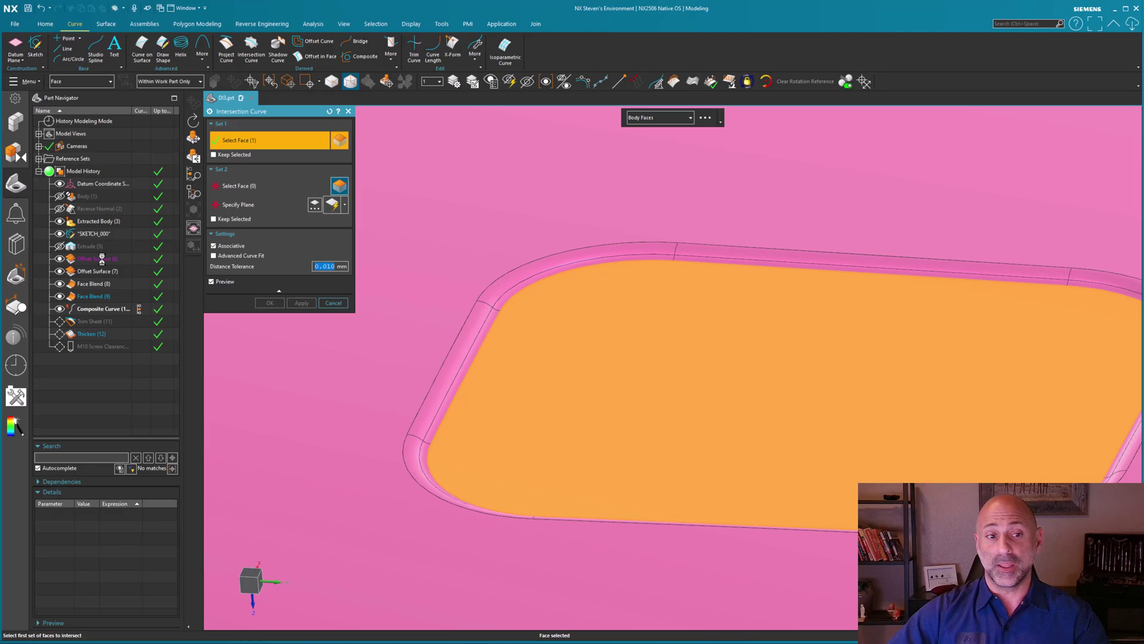
pyautogui.click(244, 186)
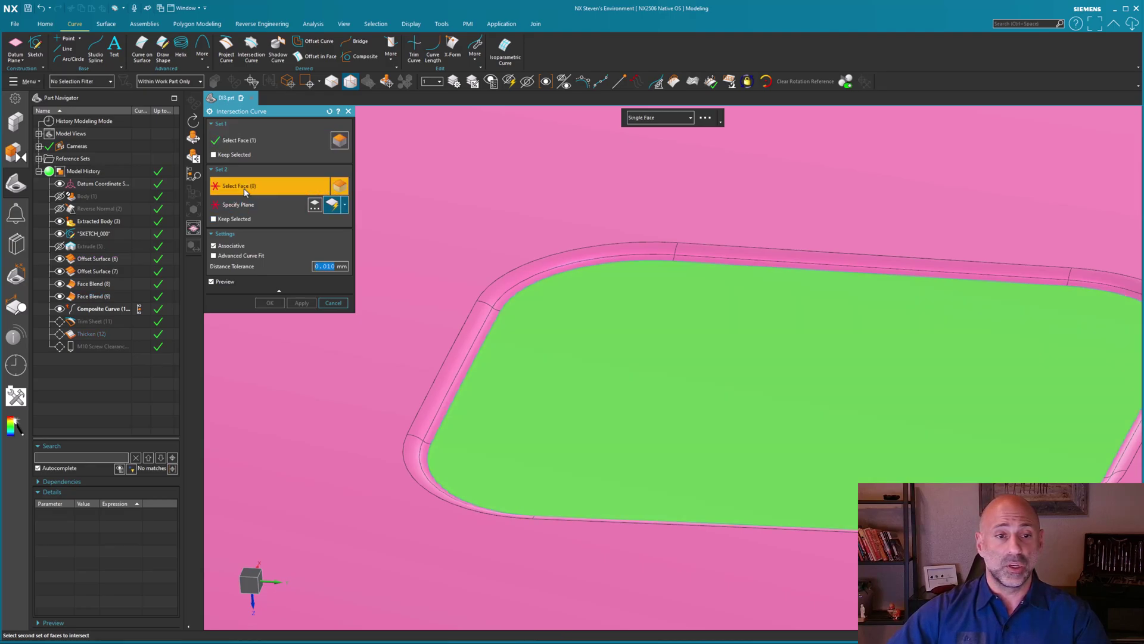
pyautogui.click(98, 259)
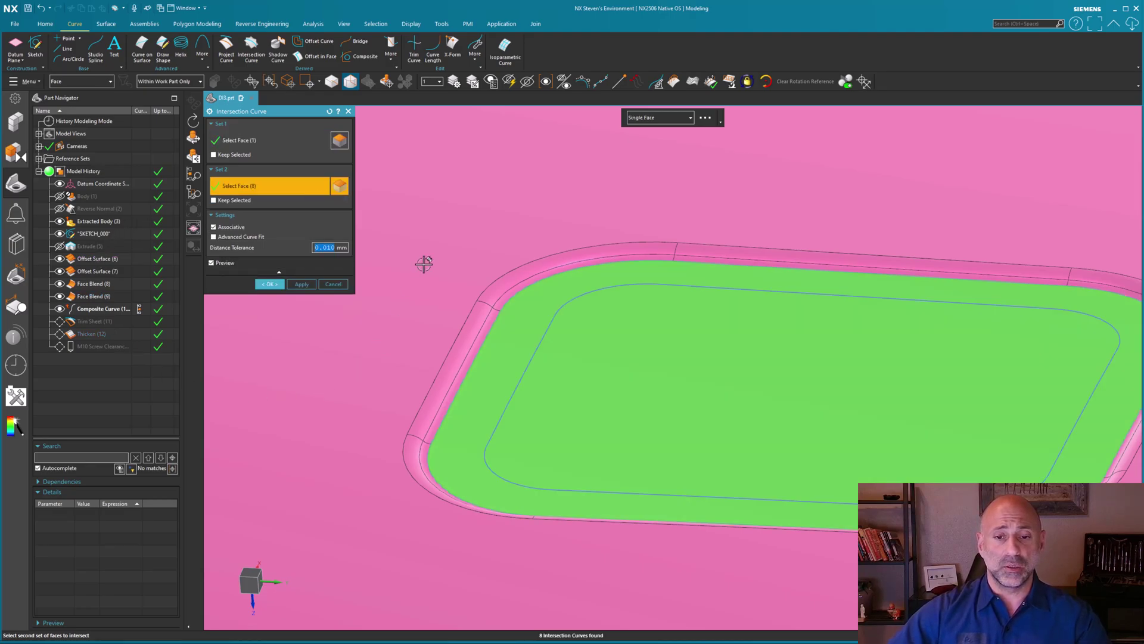
pyautogui.click(267, 285)
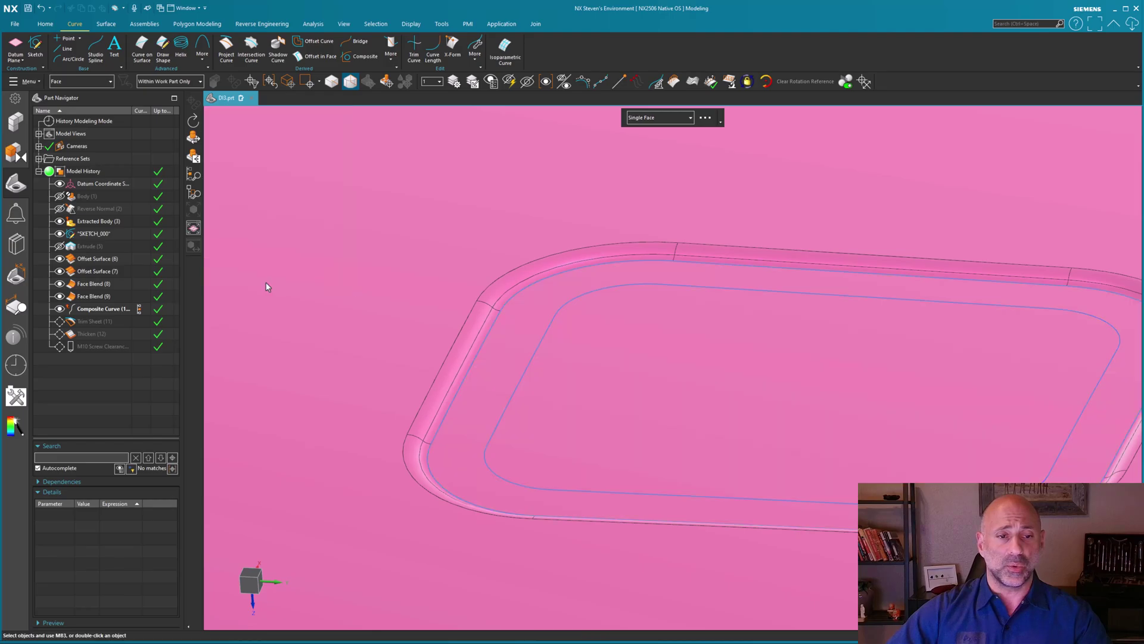
# - Make Intersection Curves (11) current, then roll forward to the M10 clearance hole and review its parameters
pyautogui.click(102, 334)
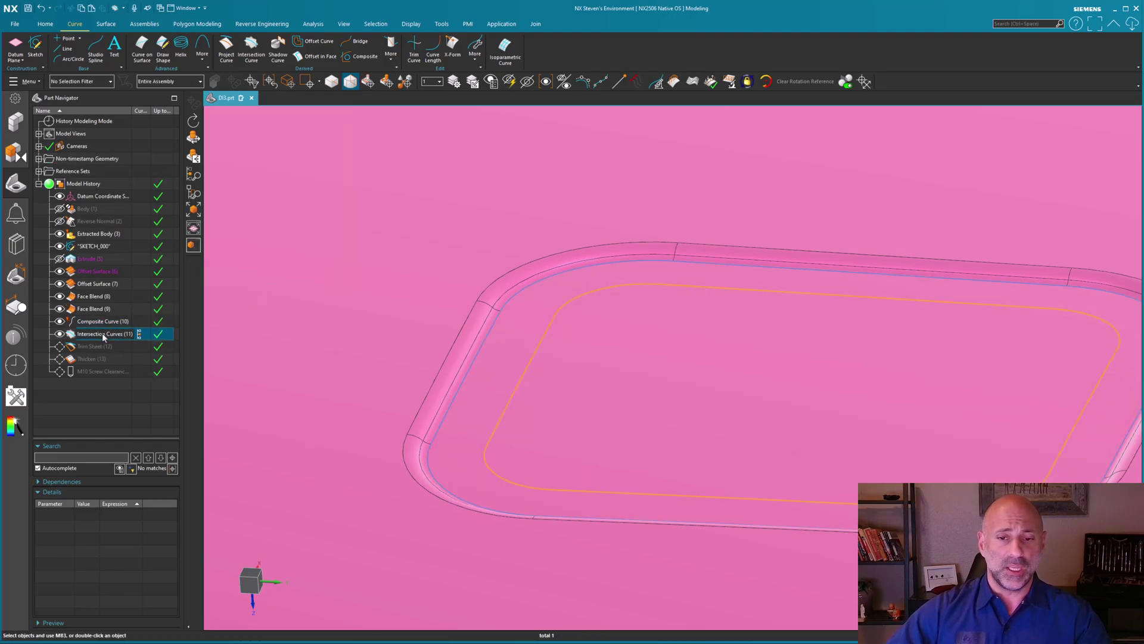
pyautogui.click(102, 334)
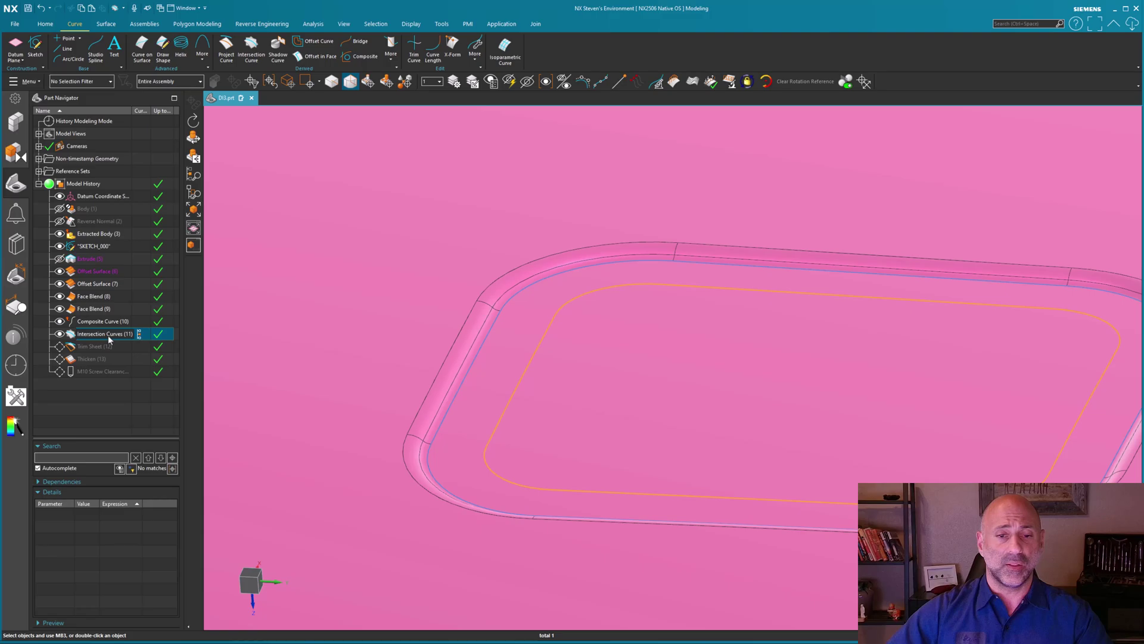
pyautogui.press('Escape')
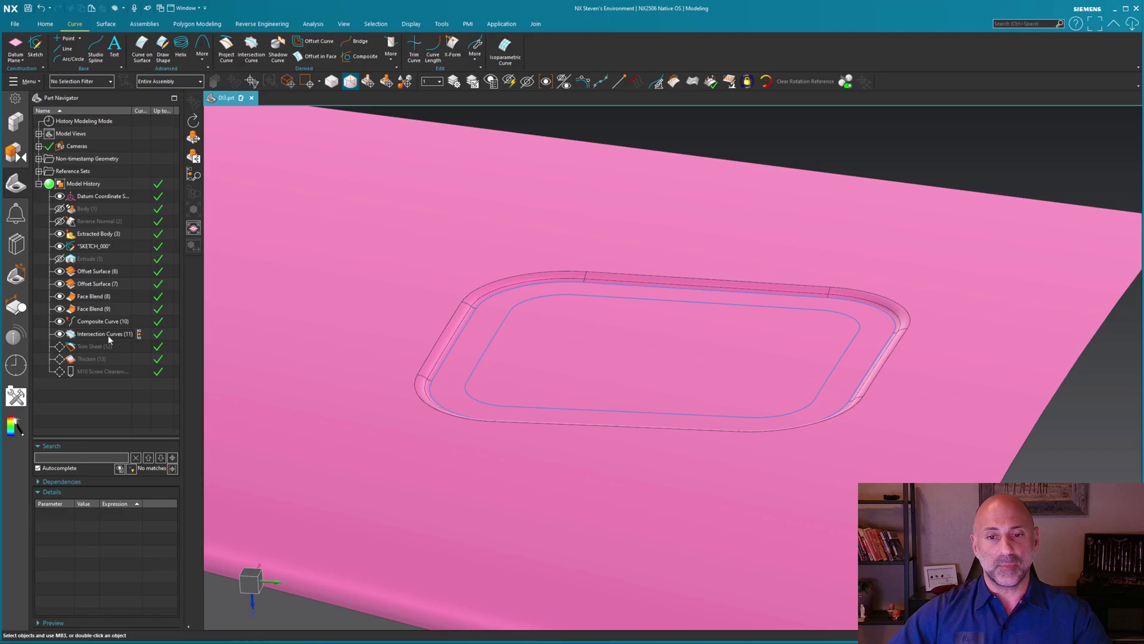
pyautogui.click(108, 335)
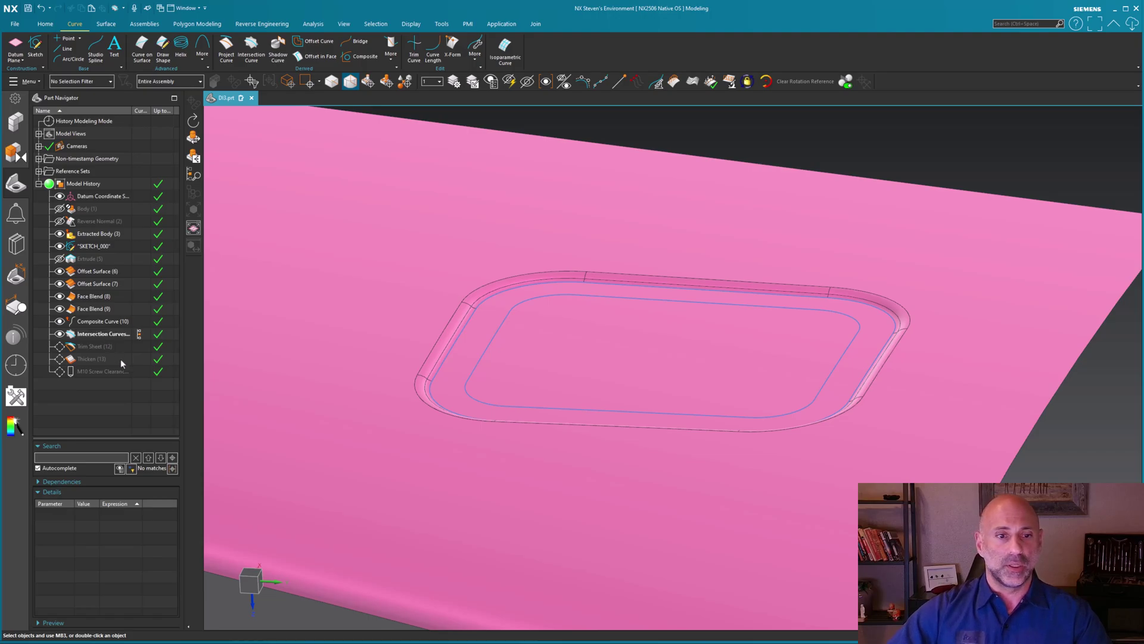
pyautogui.doubleClick(136, 370)
pyautogui.click(96, 373)
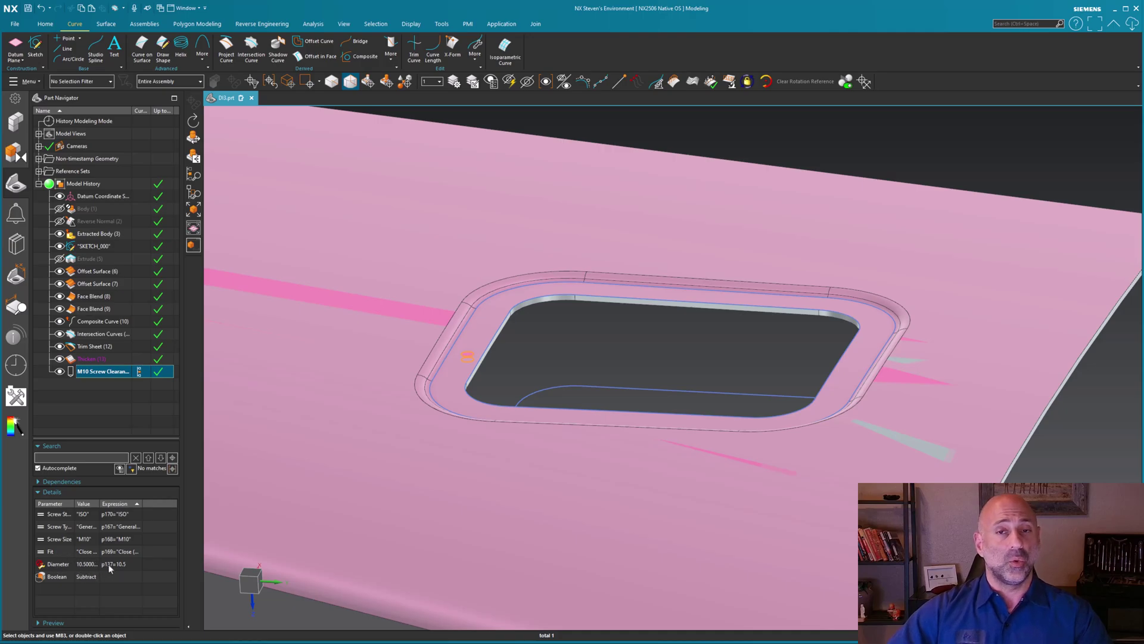
pyautogui.press('Escape')
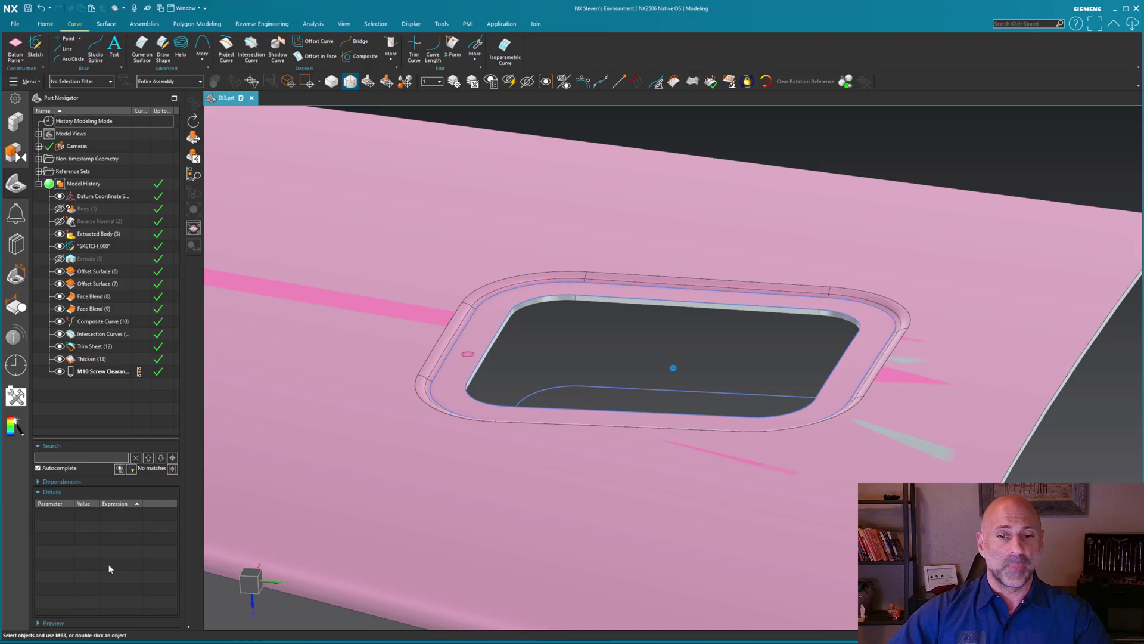
pyautogui.scroll(5, 662, 366)
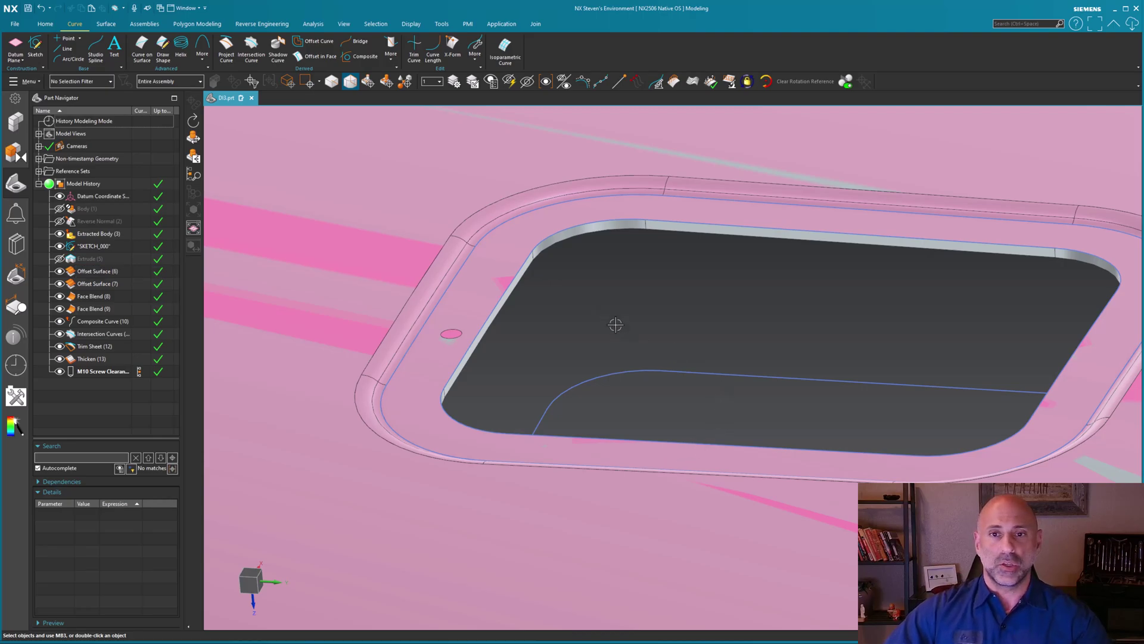
# - Add a user expression named ID with formula (p137*2)+1, evaluating to 22 mm
pyautogui.click(442, 24)
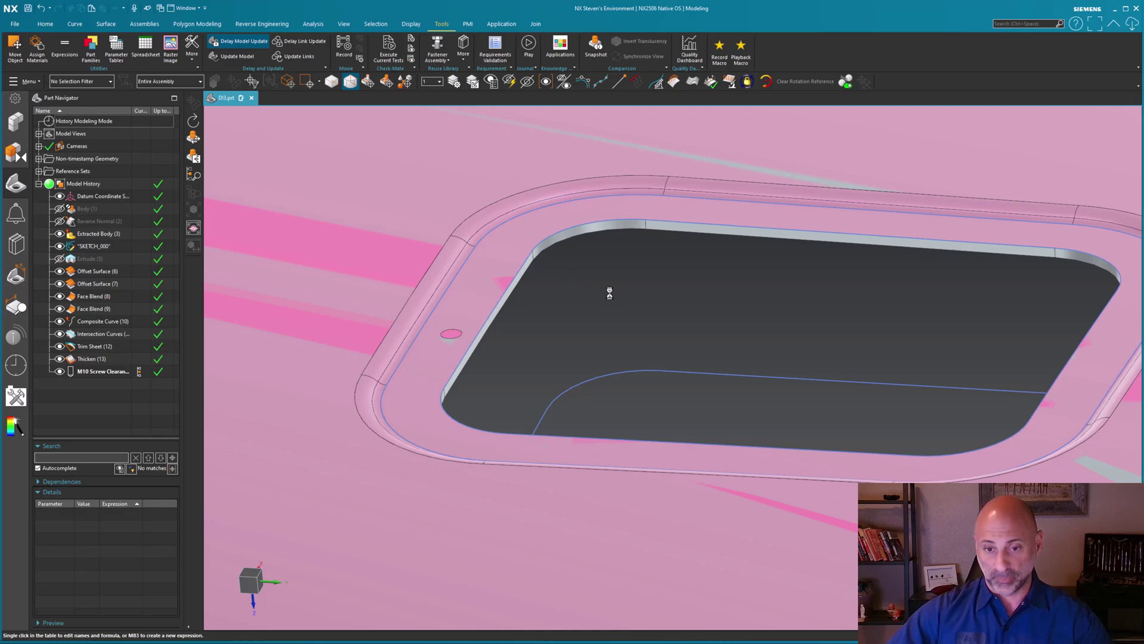
pyautogui.hotkey('ctrl', 'e')
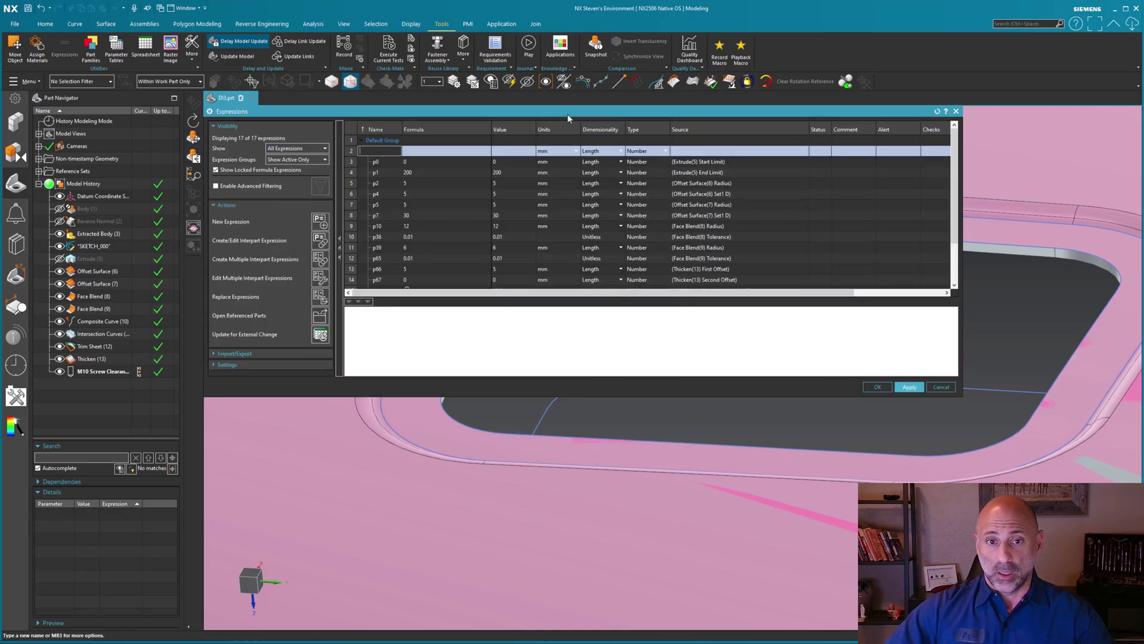
pyautogui.moveTo(567, 115); pyautogui.dragTo(742, 195)
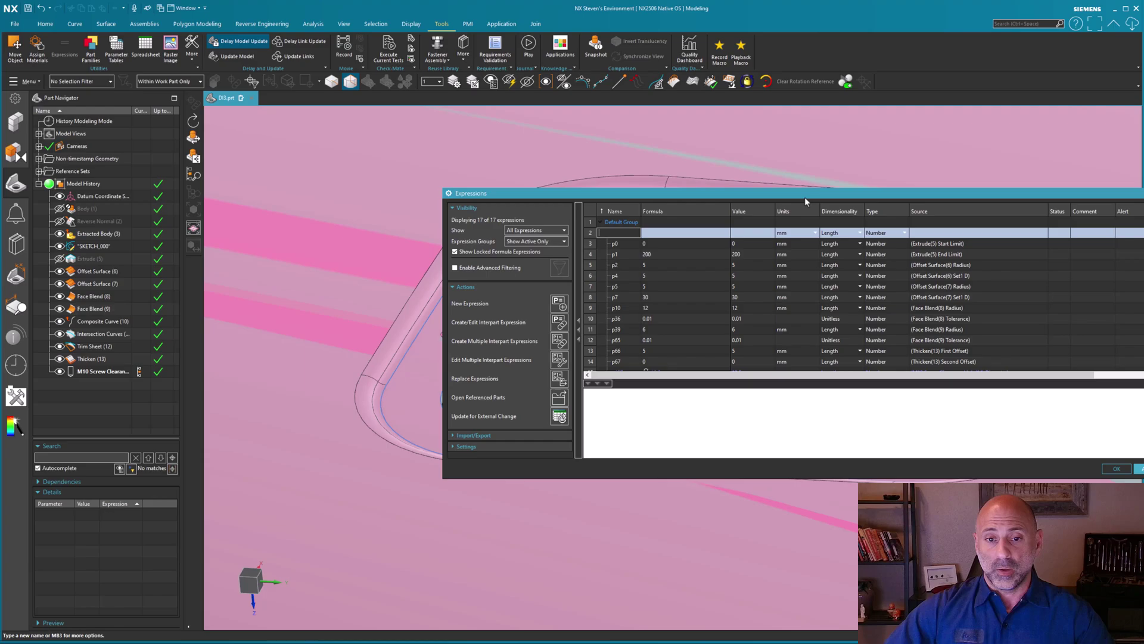
pyautogui.click(566, 233)
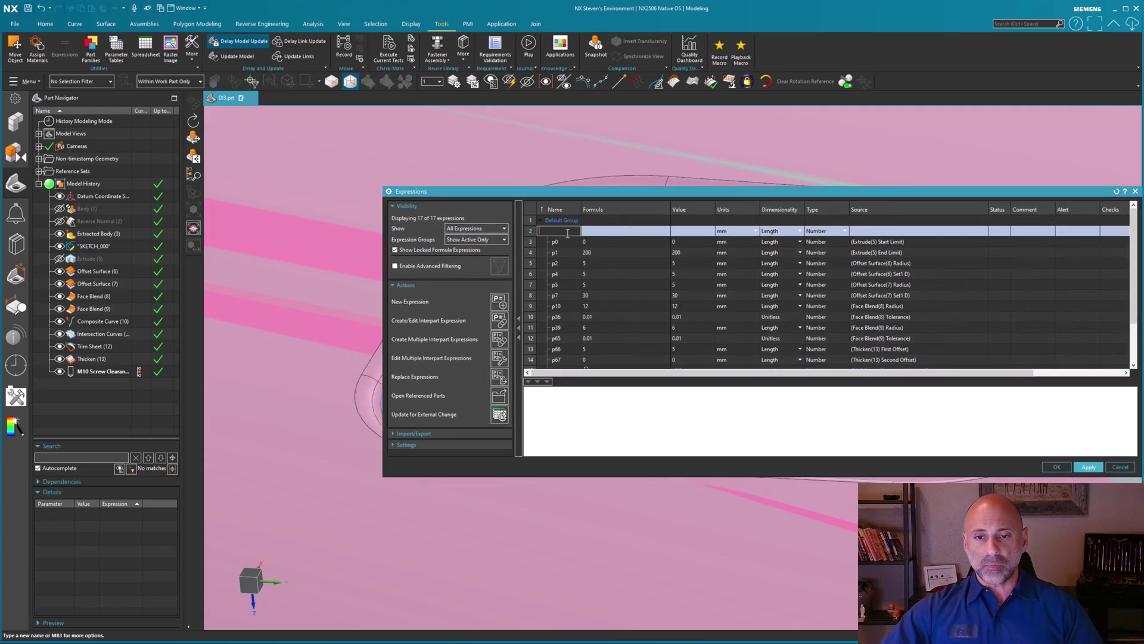
pyautogui.write('ID')
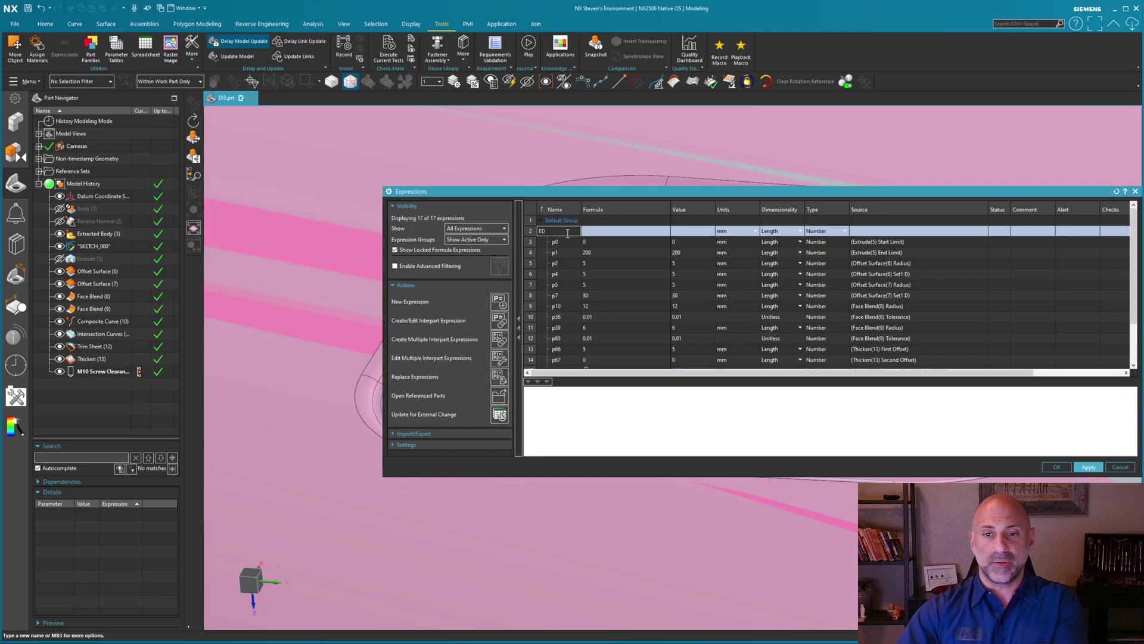
pyautogui.press('Tab')
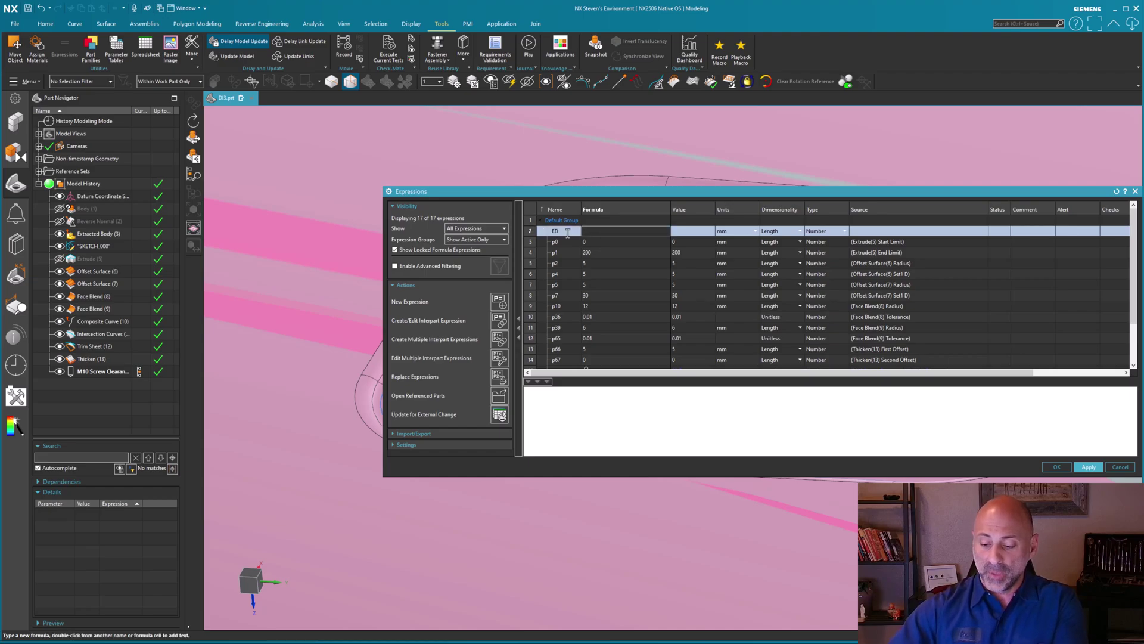
pyautogui.write('4')
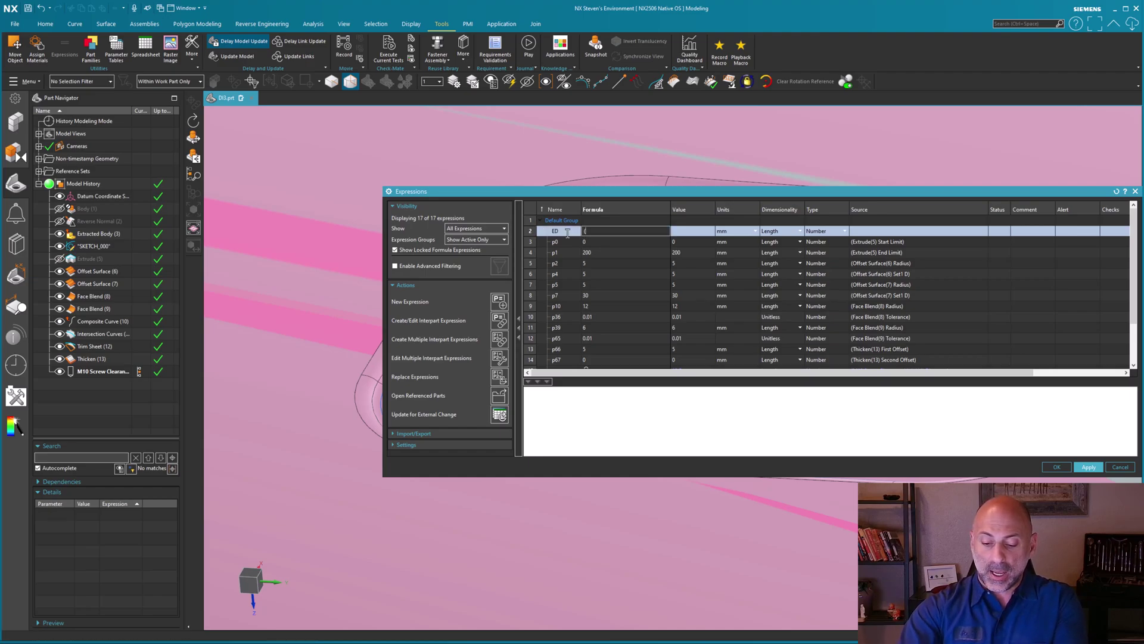
pyautogui.write('p1')
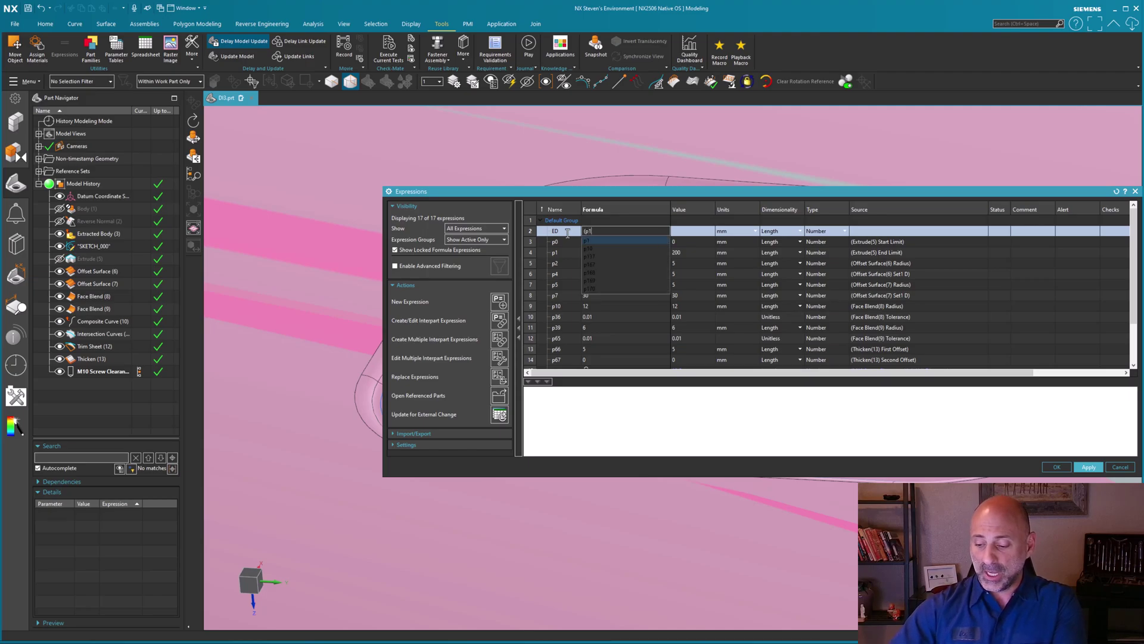
pyautogui.write('37*2)+1')
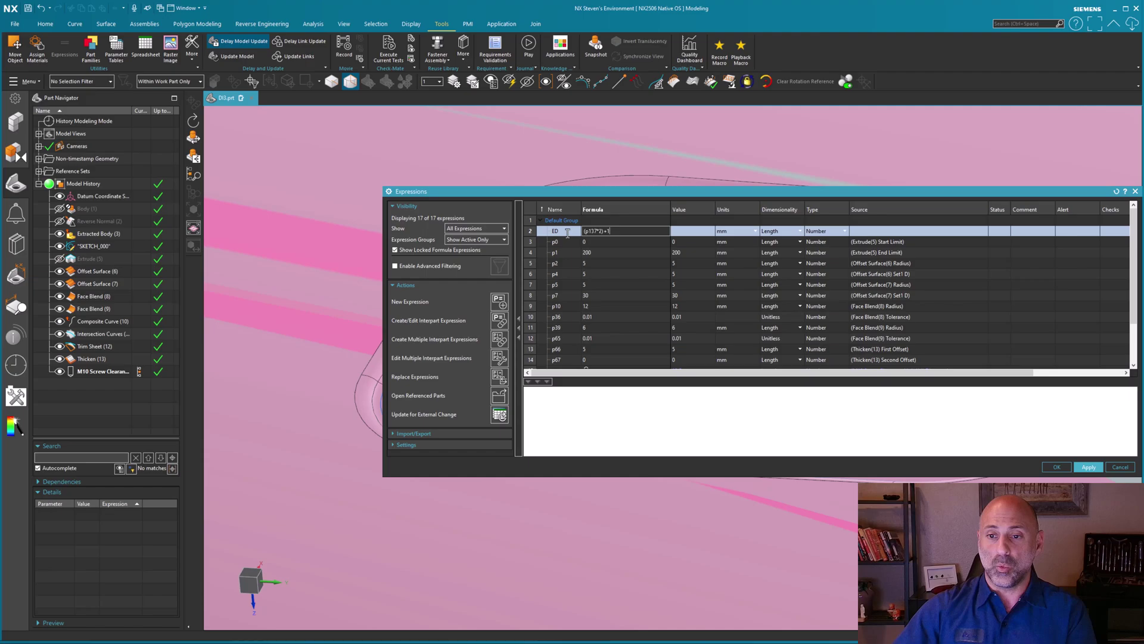
pyautogui.doubleClick(567, 231)
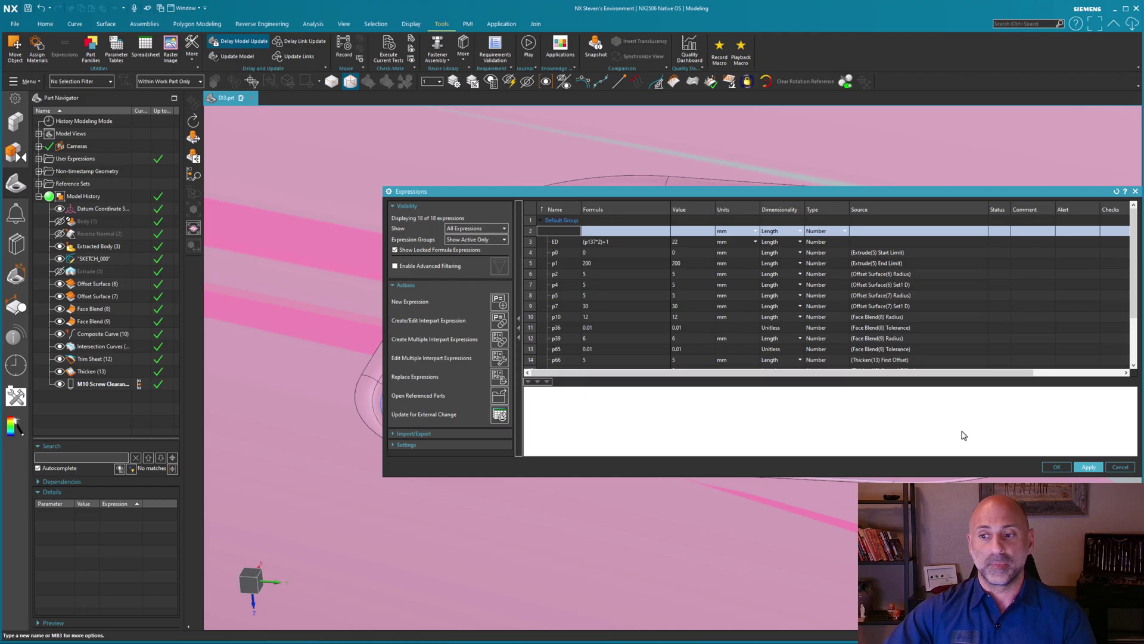
# - Set Offset Surface (7) Offset 1 to ed*2, driving it from the new expression
pyautogui.click(1056, 468)
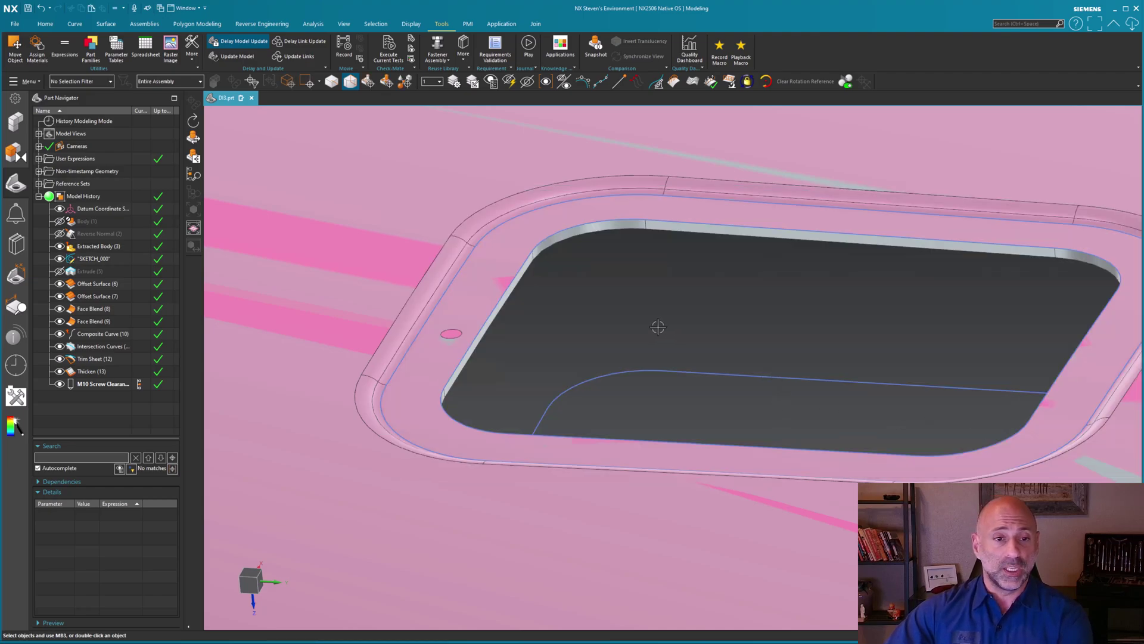
pyautogui.doubleClick(95, 298)
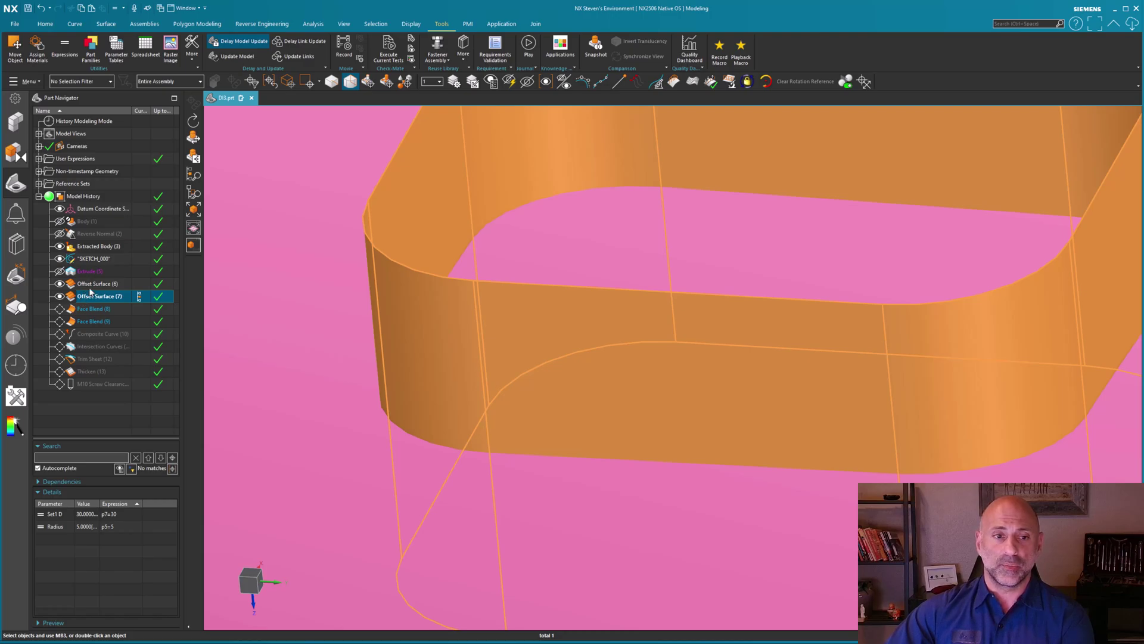
pyautogui.doubleClick(97, 297)
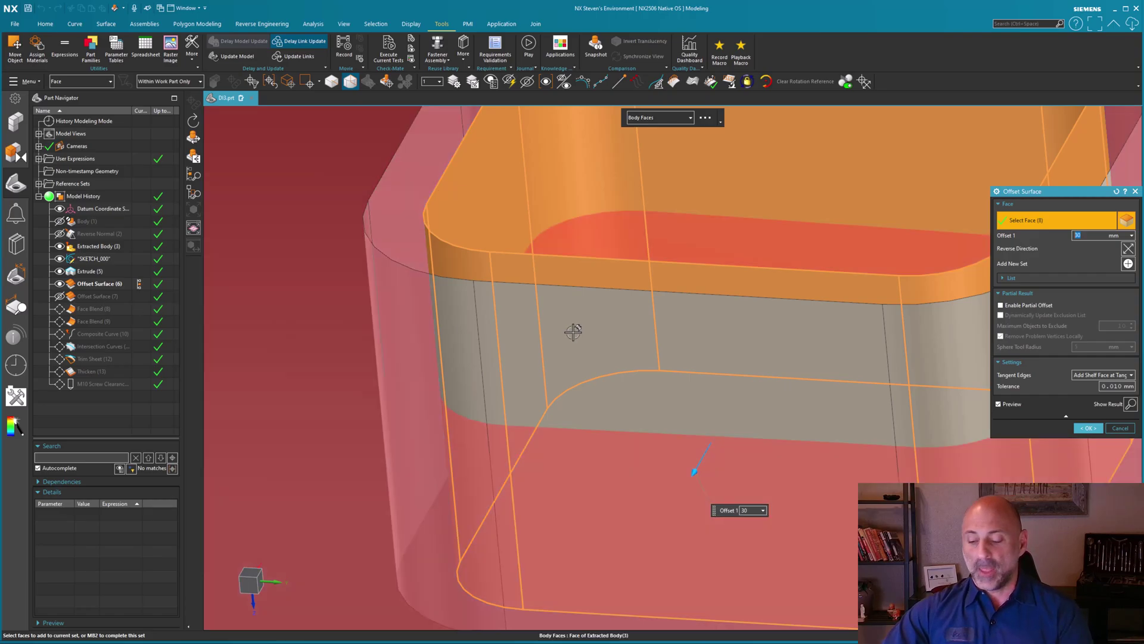
pyautogui.write('ed')
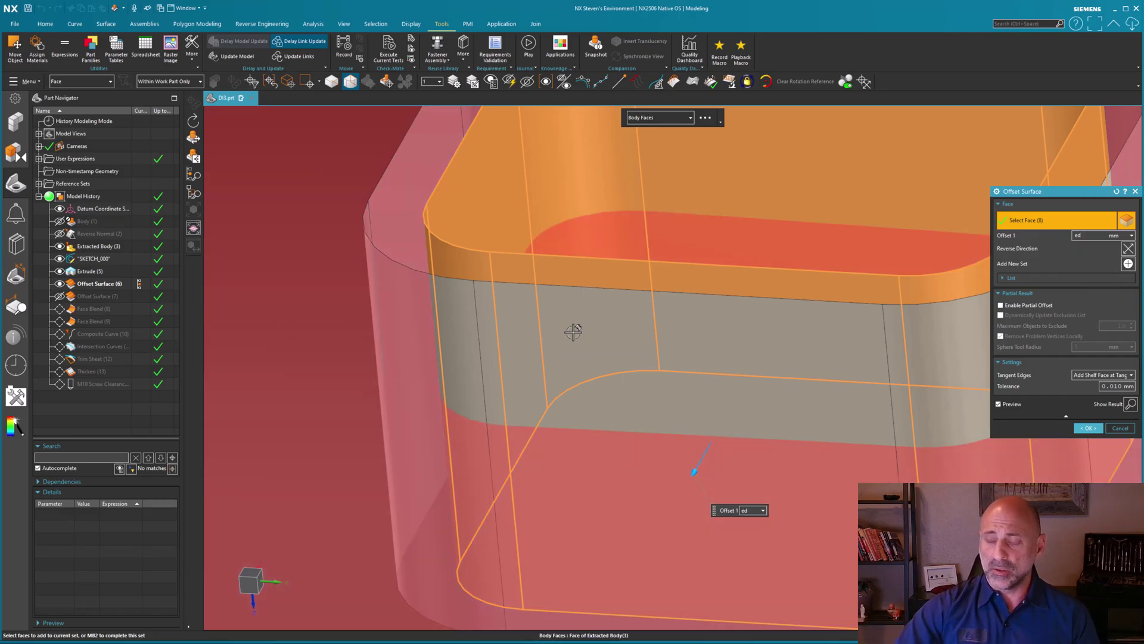
pyautogui.write('*2')
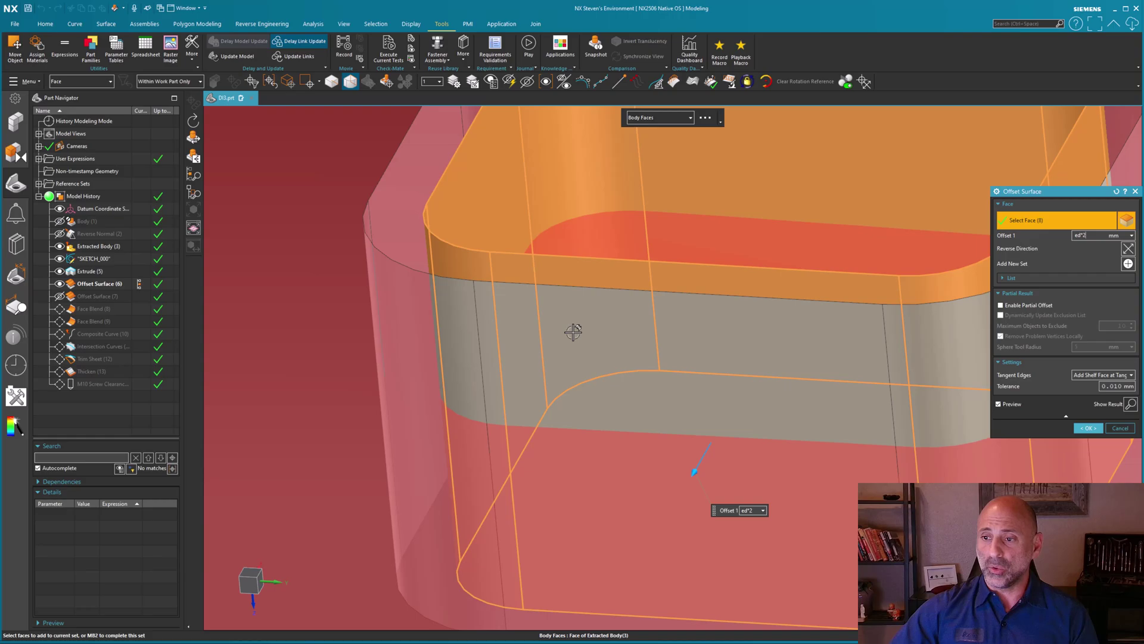
pyautogui.press('Return')
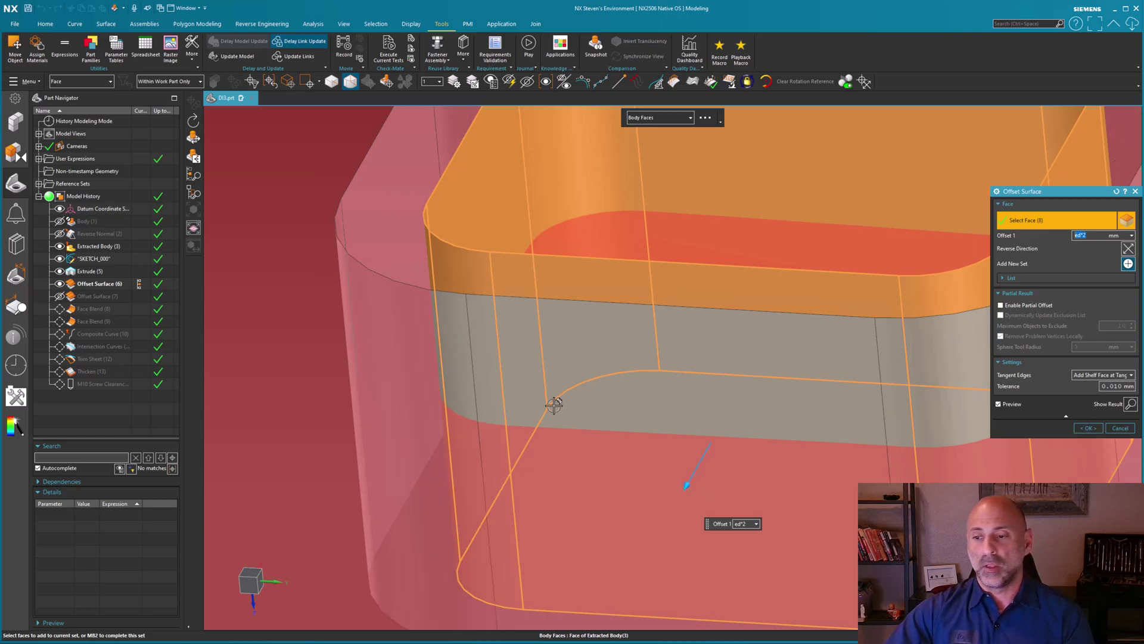
pyautogui.click(1088, 430)
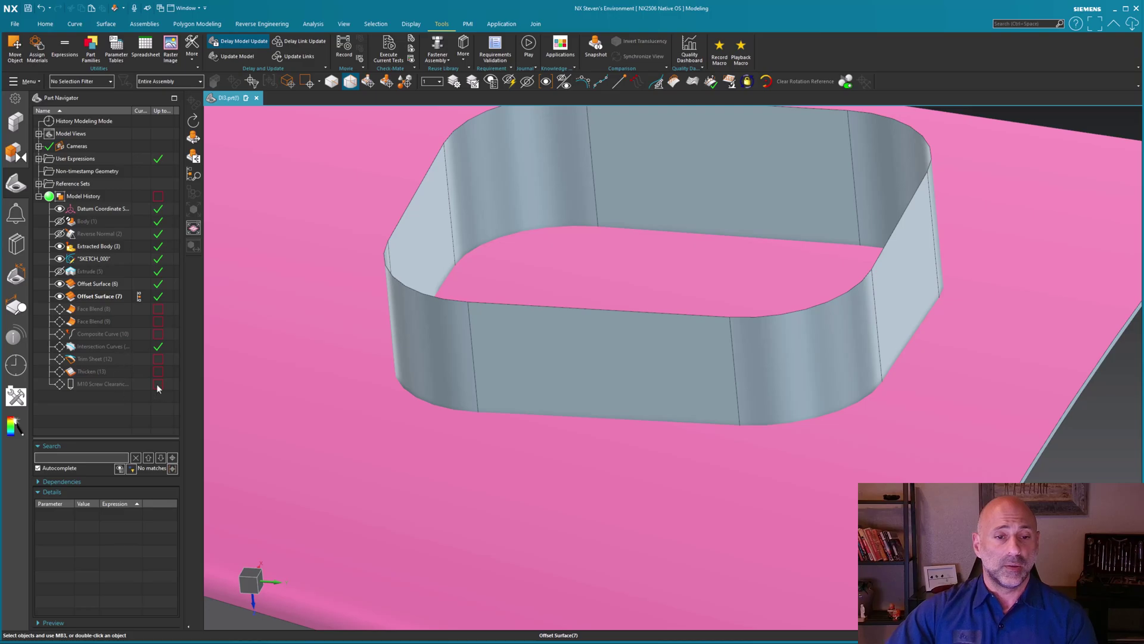
# - Roll forward to the last feature and orbit to view the resized opening
pyautogui.doubleClick(157, 385)
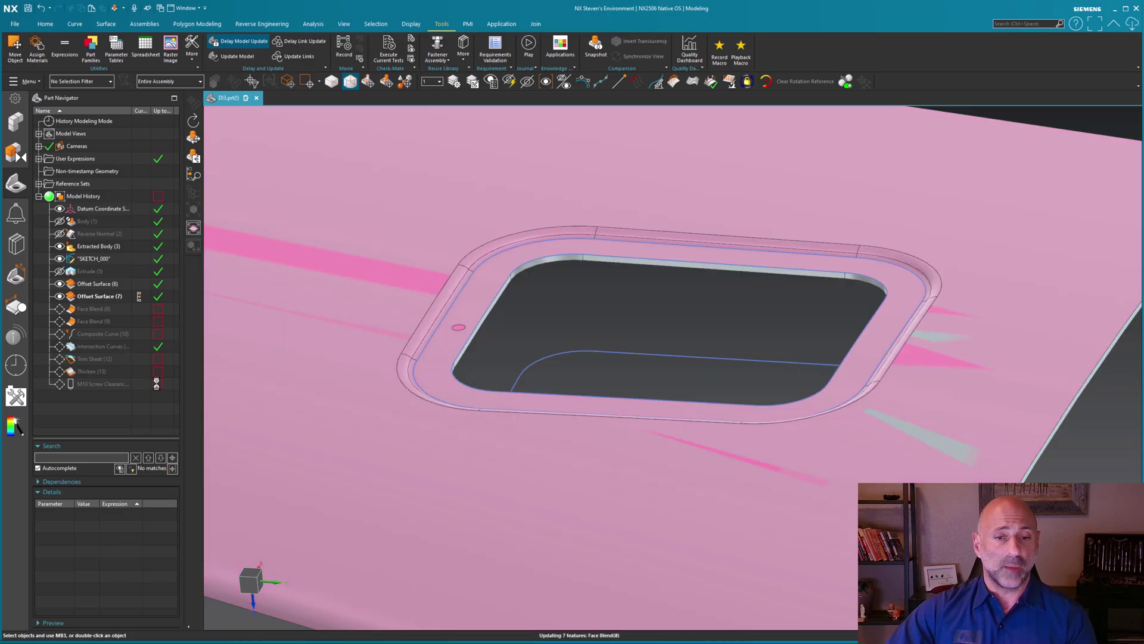
pyautogui.moveTo(546, 325); pyautogui.dragTo(204, 328, button='middle')
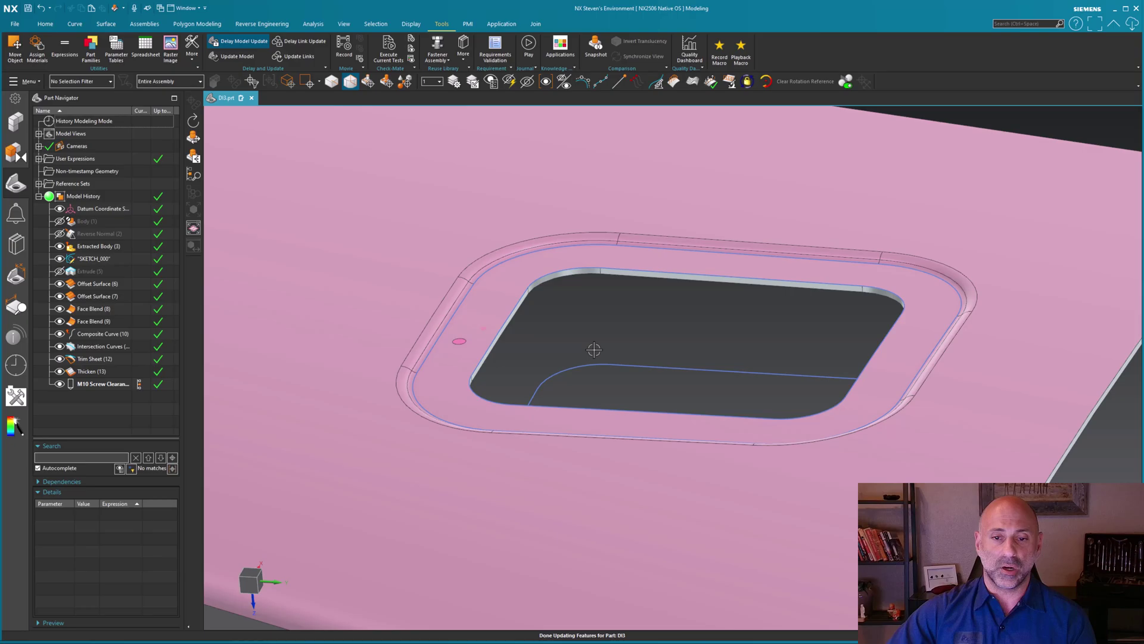
pyautogui.moveTo(620, 415)
pyautogui.mouseDown(button='middle')
pyautogui.moveTo(556, 375)
pyautogui.moveTo(557, 406)
pyautogui.moveTo(560, 242)
pyautogui.mouseUp(button='middle')
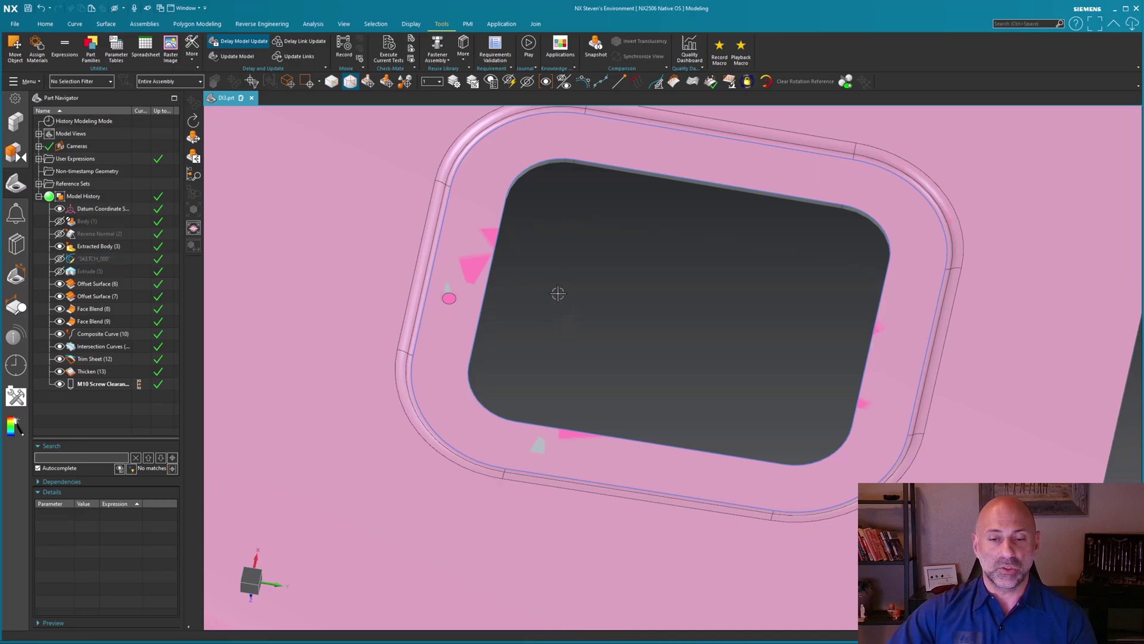
pyautogui.moveTo(560, 295); pyautogui.dragTo(621, 316, button='middle')
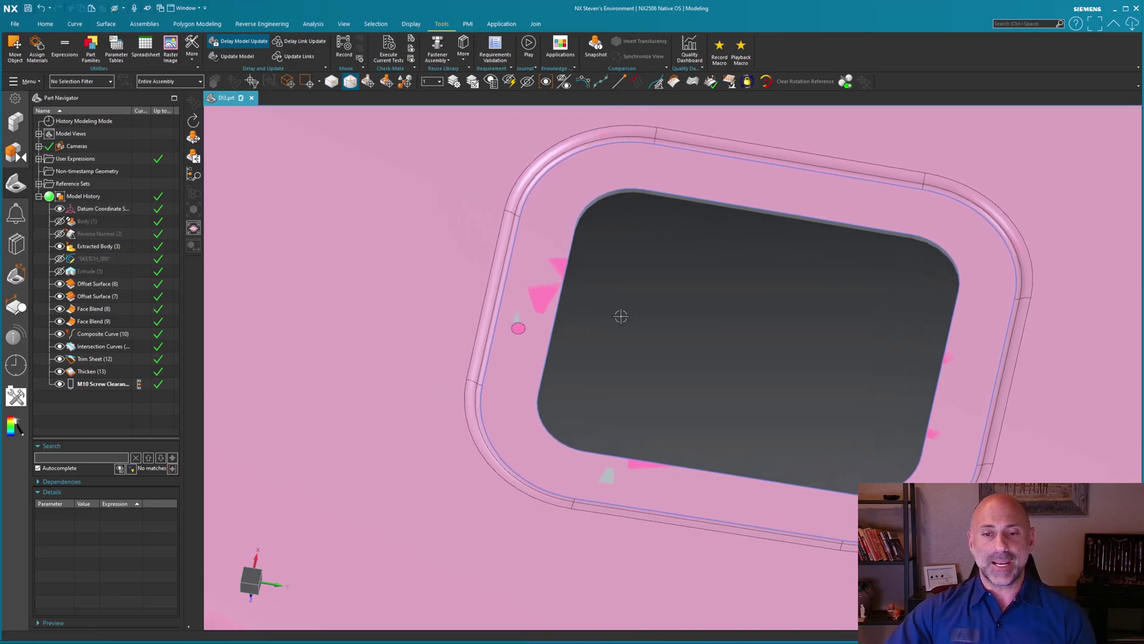
# - Roll the history back to Offset Surface (7) and select Extrude (5) to see its body
pyautogui.click(521, 331)
pyautogui.press('Escape')
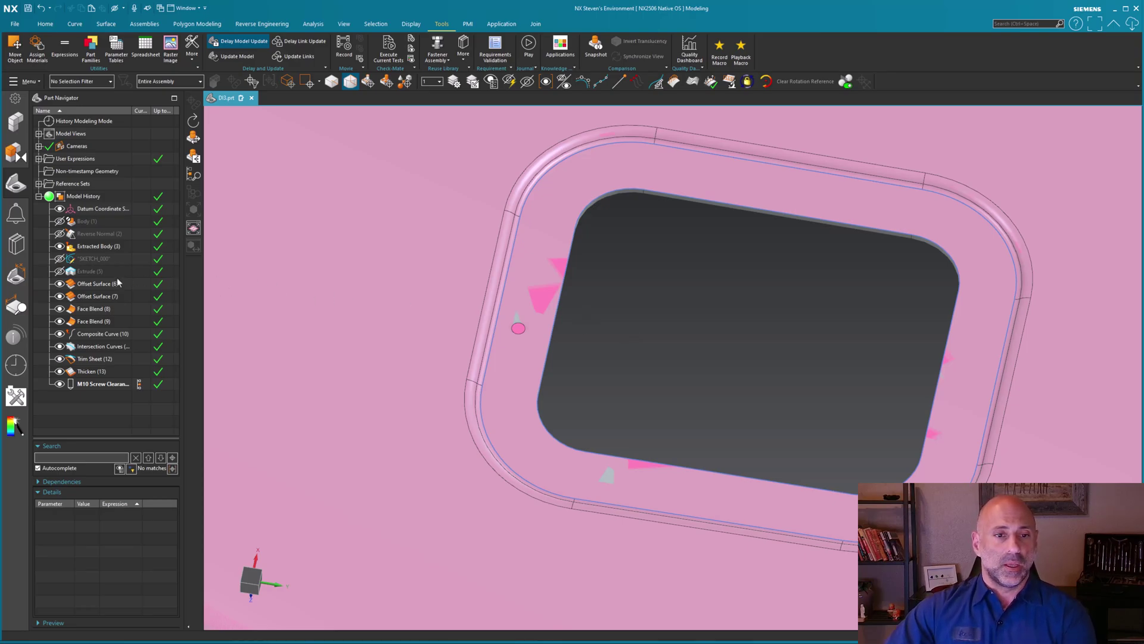
pyautogui.click(114, 298)
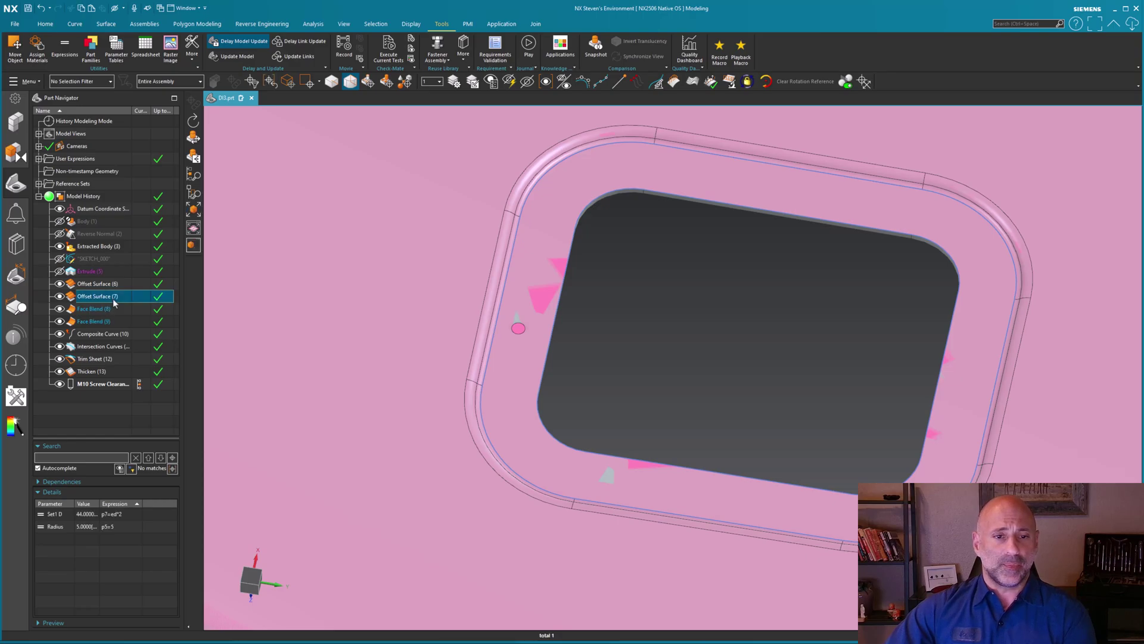
pyautogui.doubleClick(114, 298)
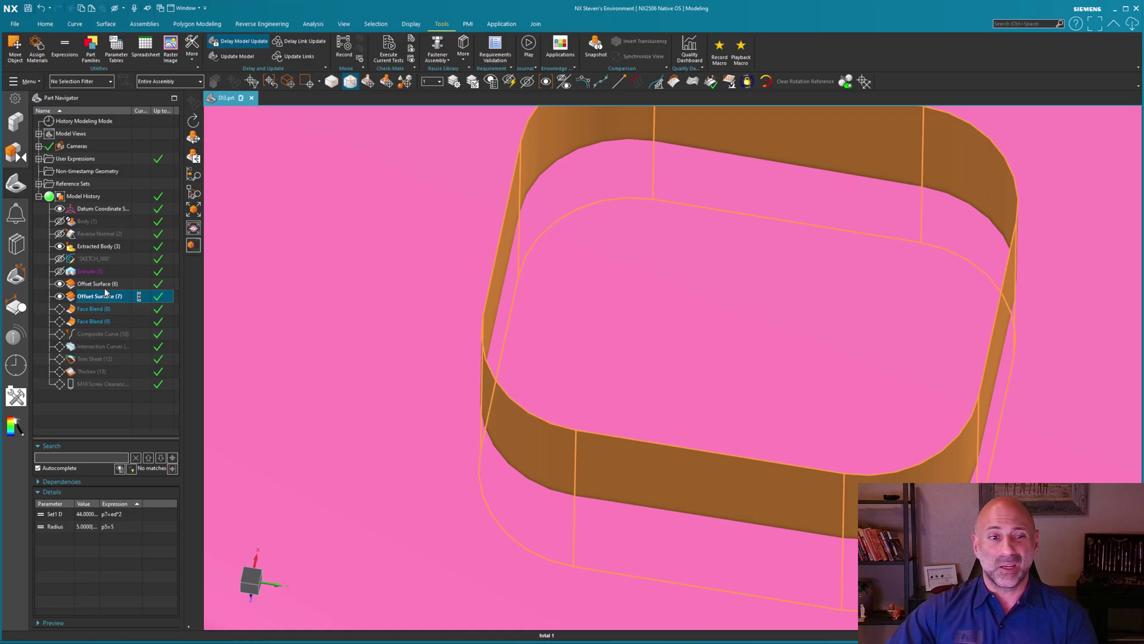
pyautogui.click(102, 273)
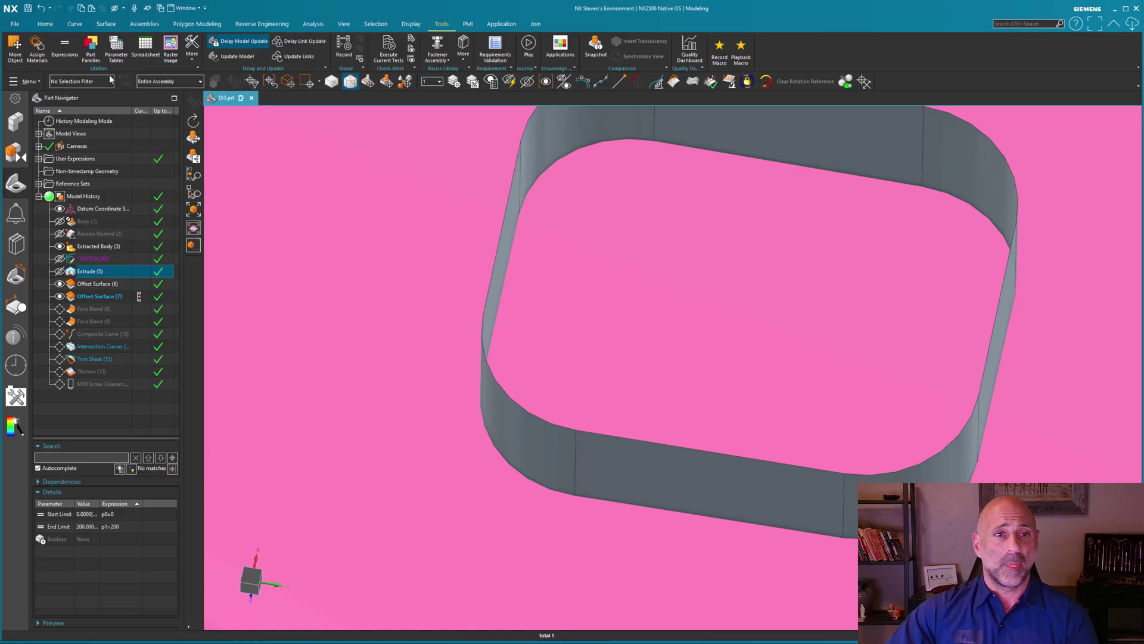
# - Create Offset Surface (8) offsetting the extracted skin face by 10
pyautogui.click(105, 24)
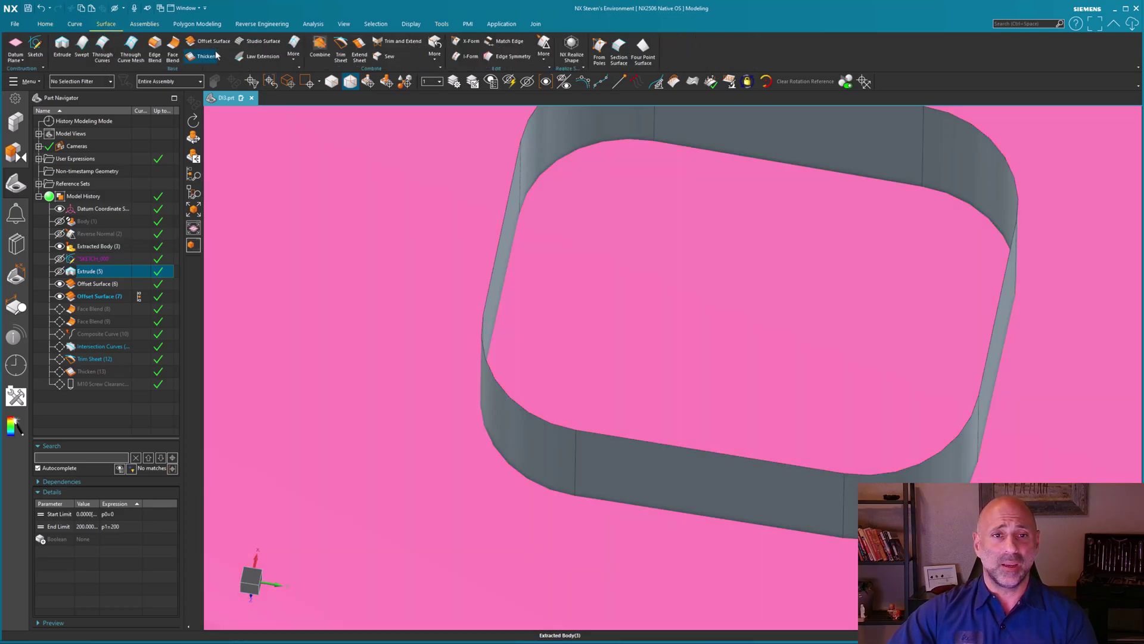
pyautogui.click(213, 42)
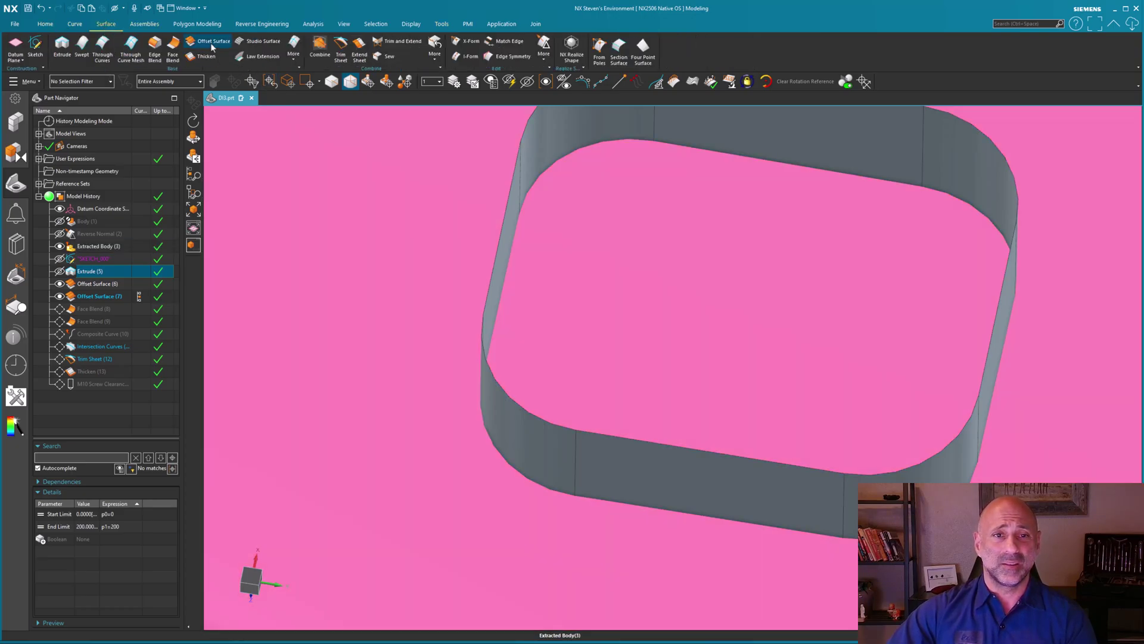
pyautogui.click(659, 367)
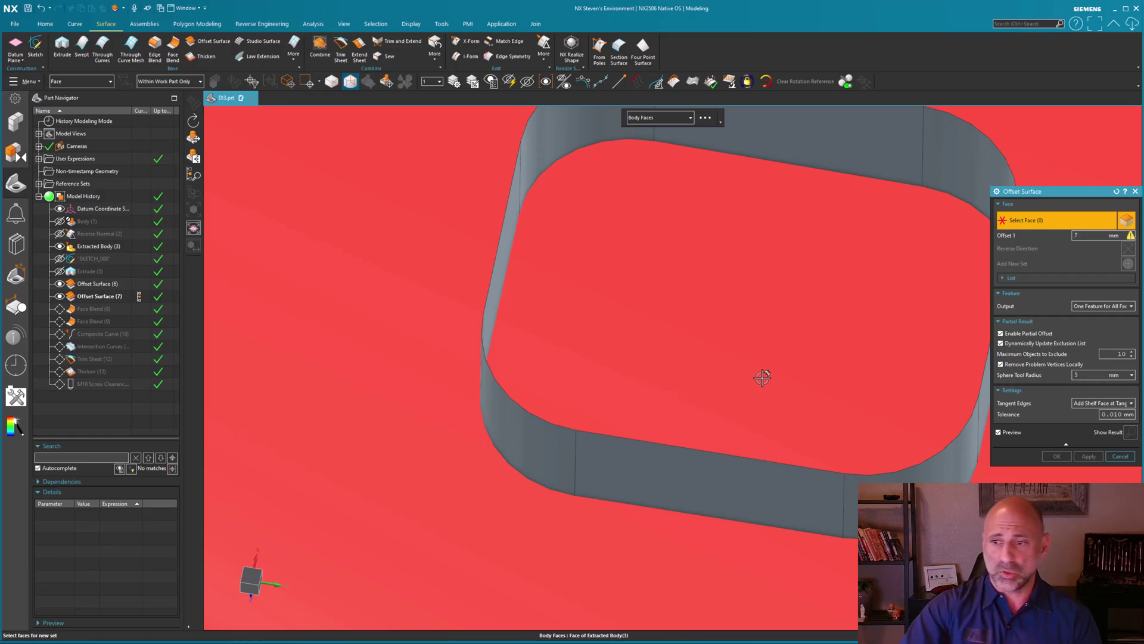
pyautogui.write('10')
pyautogui.press('Return')
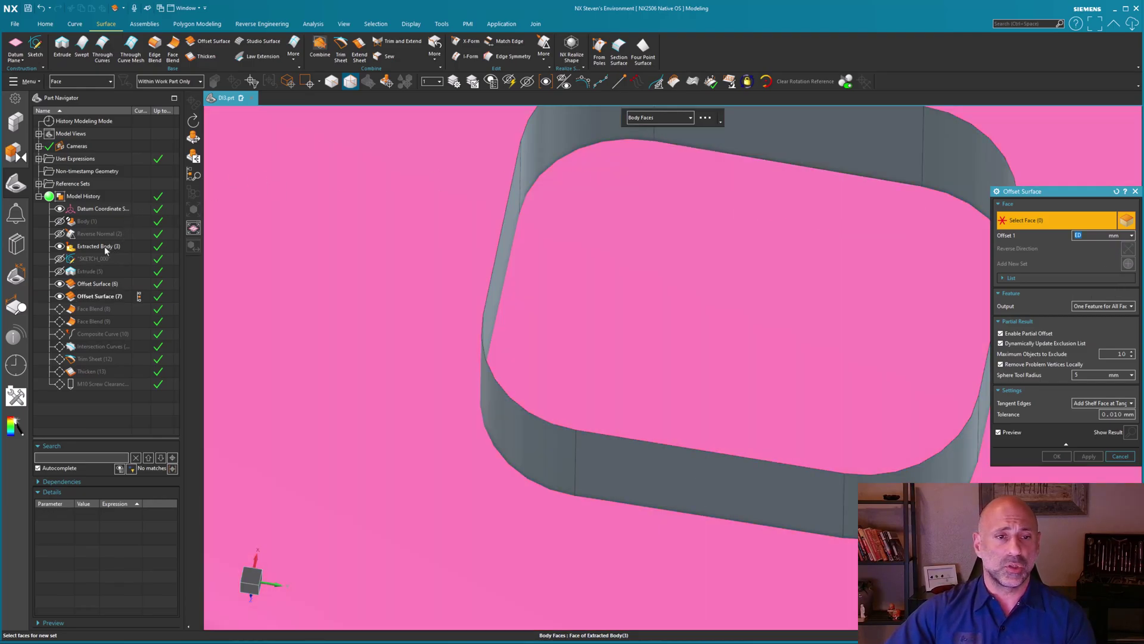
pyautogui.scroll(-5, 626, 313)
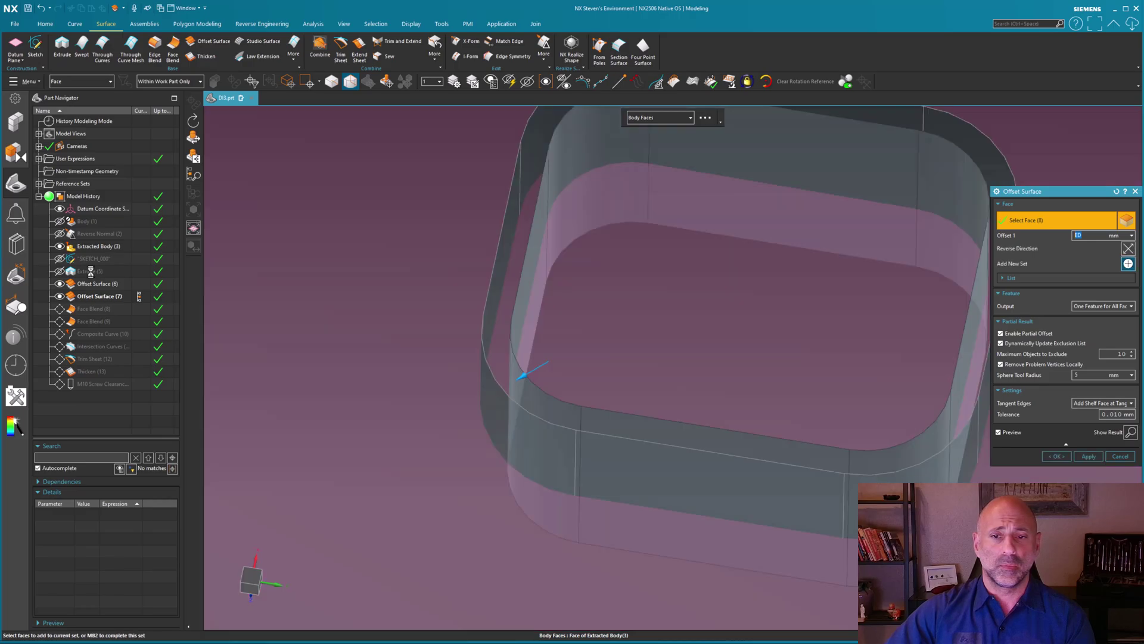
pyautogui.click(780, 408)
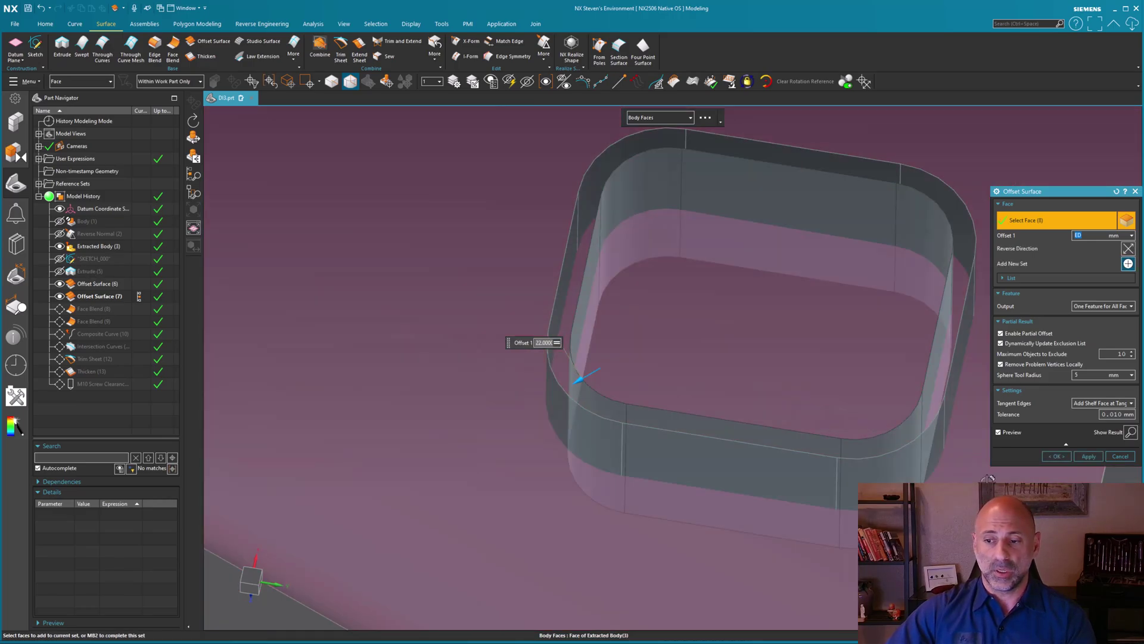
pyautogui.click(1057, 456)
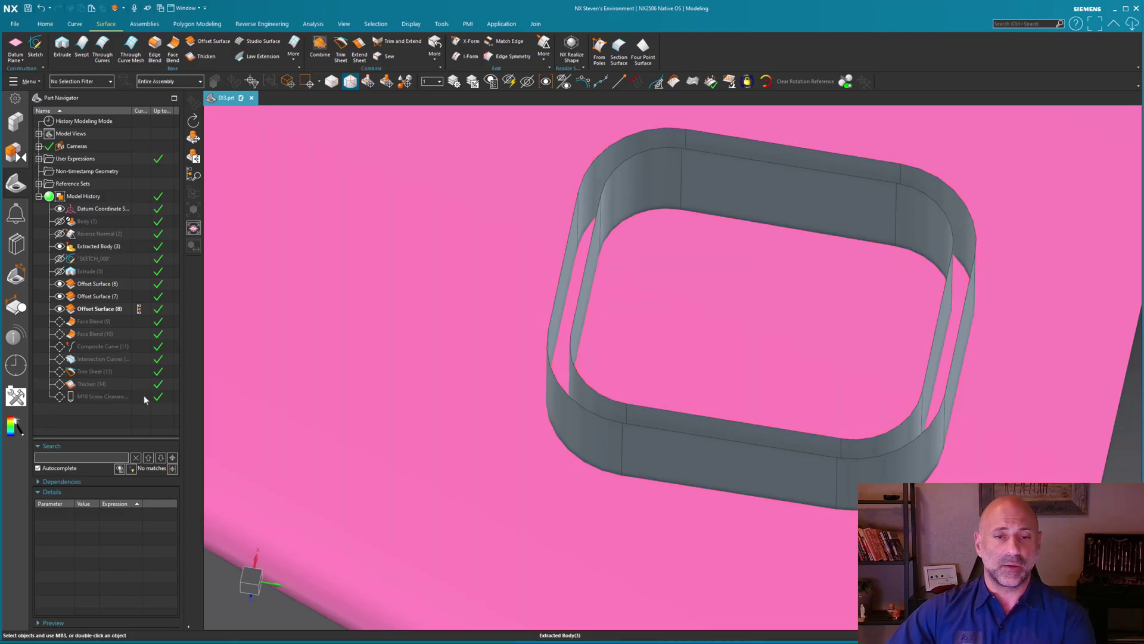
# - Make the M10 Screw Clearance feature current to rebuild the model, then orbit onto the pocket
pyautogui.doubleClick(144, 397)
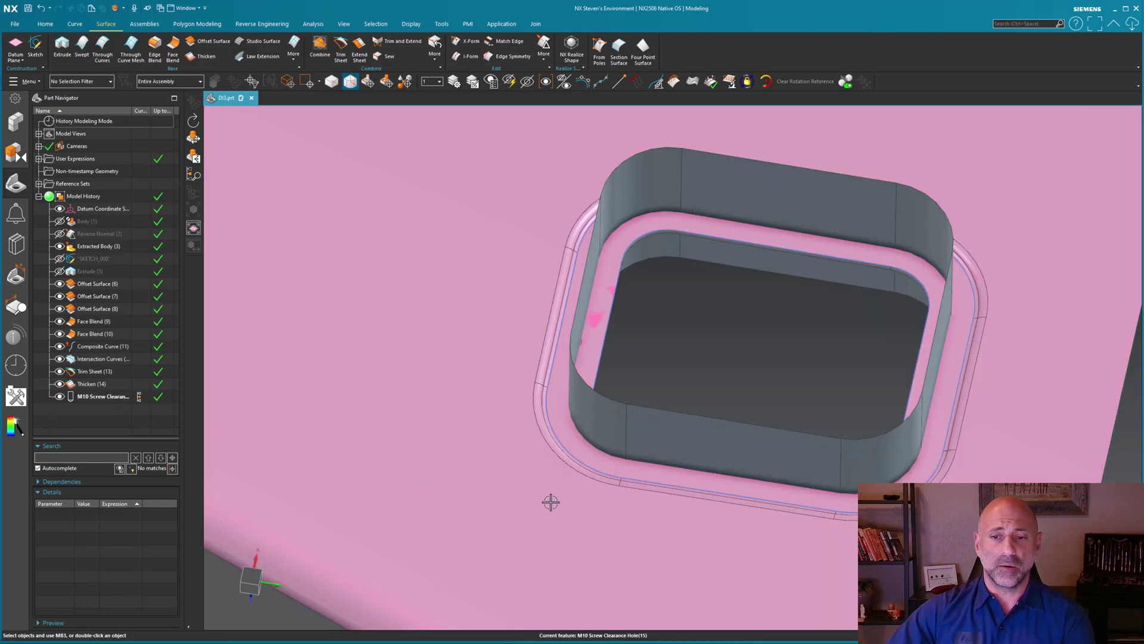
pyautogui.moveTo(549, 501)
pyautogui.mouseDown(button='middle')
pyautogui.moveTo(577, 499)
pyautogui.moveTo(577, 511)
pyautogui.mouseUp(button='middle')
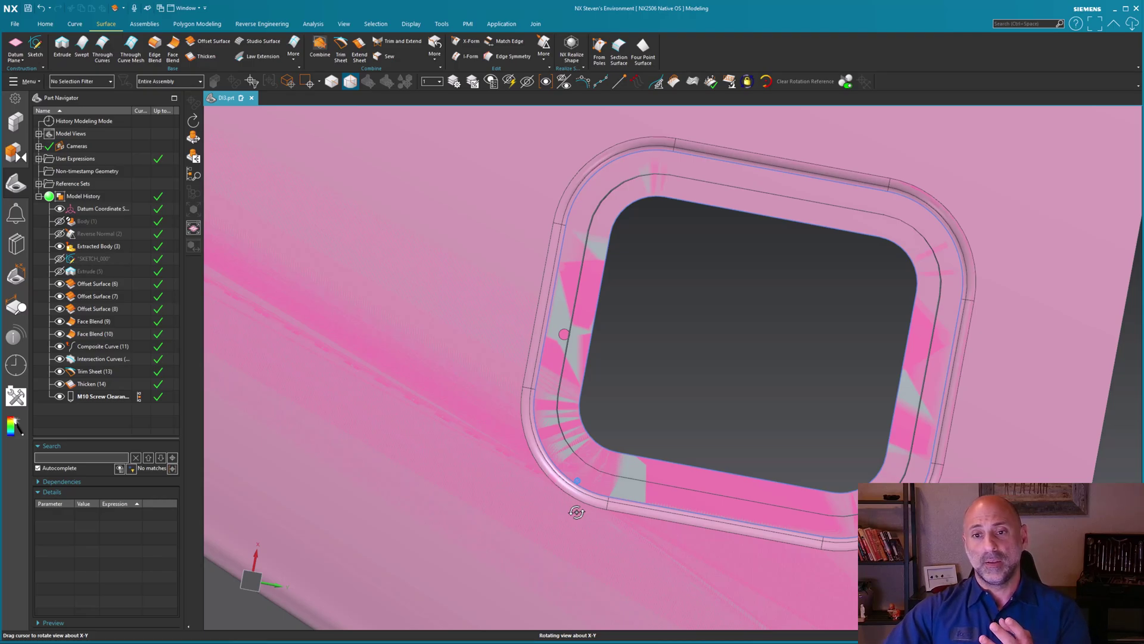
pyautogui.moveTo(576, 512); pyautogui.dragTo(577, 507, button='middle')
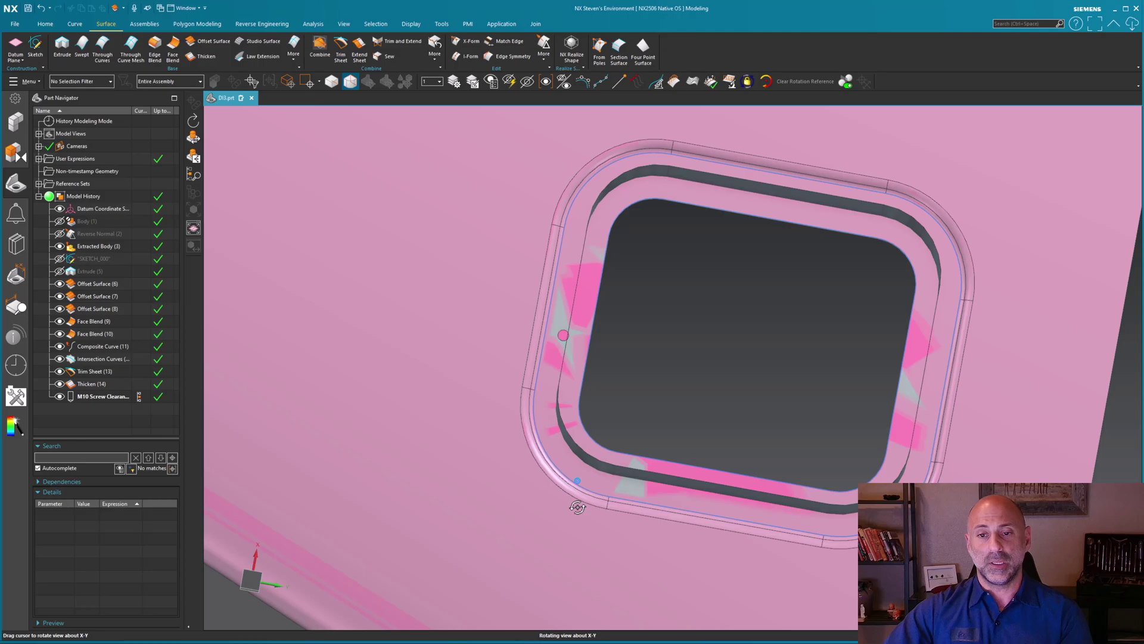
pyautogui.moveTo(578, 507); pyautogui.dragTo(578, 507, button='middle')
pyautogui.moveTo(647, 357)
pyautogui.mouseDown(button='middle')
pyautogui.moveTo(647, 345)
pyautogui.moveTo(662, 358)
pyautogui.mouseUp(button='middle')
pyautogui.scroll(3, 662, 358)
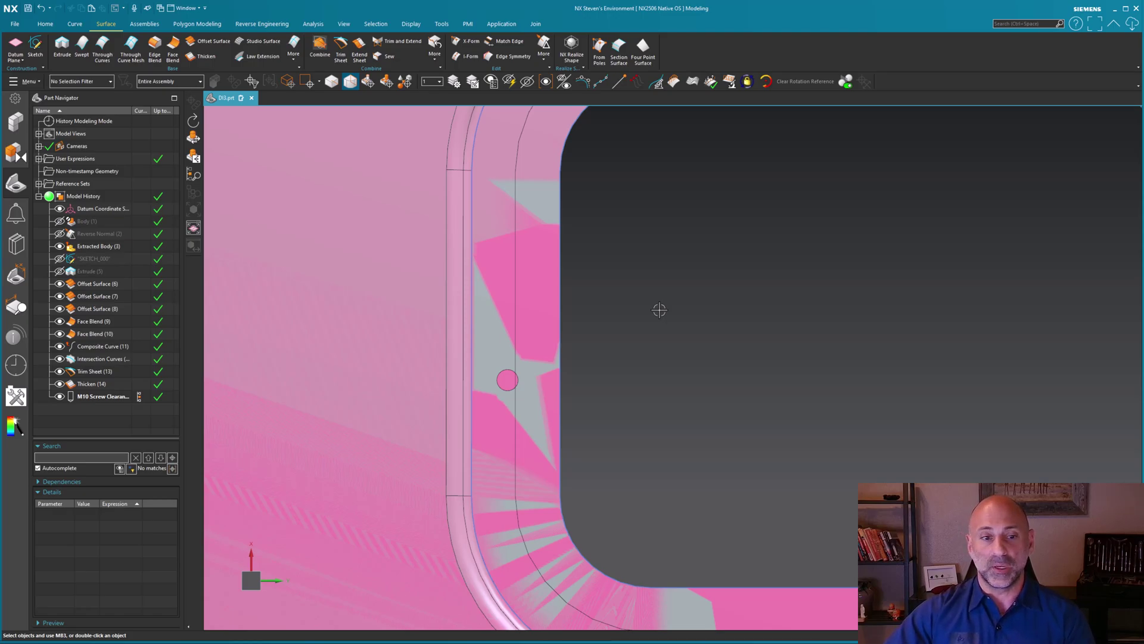
# - Roll back to Intersection Curves and create a new intersection curve between the offset walls and the skin face
pyautogui.doubleClick(102, 359)
pyautogui.scroll(-5, 700, 336)
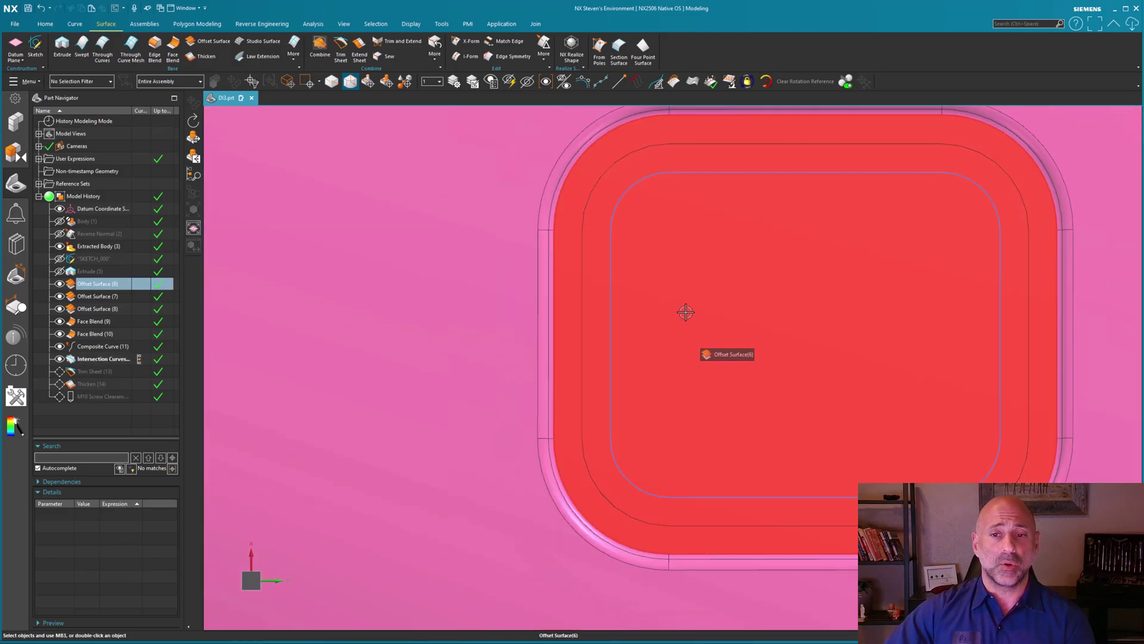
pyautogui.moveTo(681, 329)
pyautogui.mouseDown(button='middle')
pyautogui.moveTo(679, 301)
pyautogui.moveTo(674, 324)
pyautogui.mouseUp(button='middle')
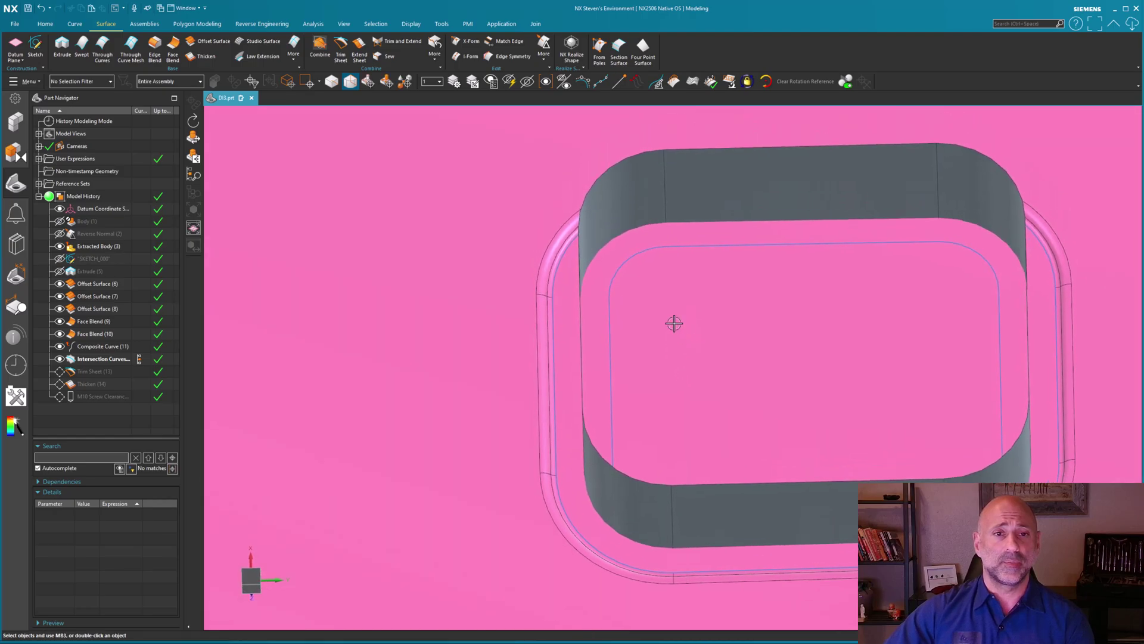
pyautogui.click(77, 24)
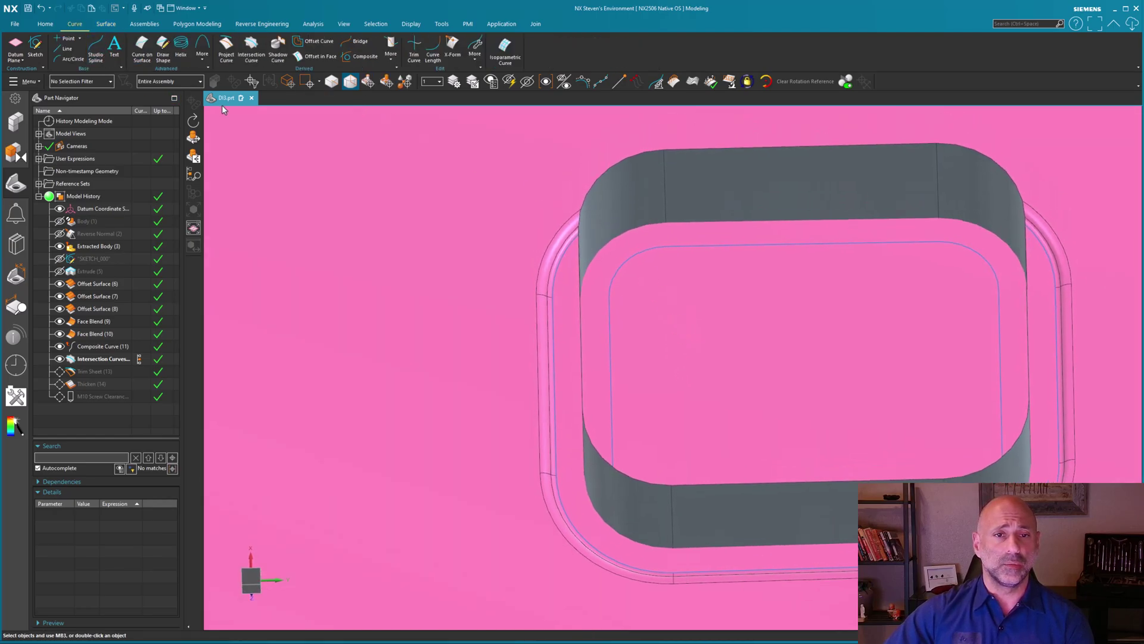
pyautogui.click(252, 44)
pyautogui.click(823, 180)
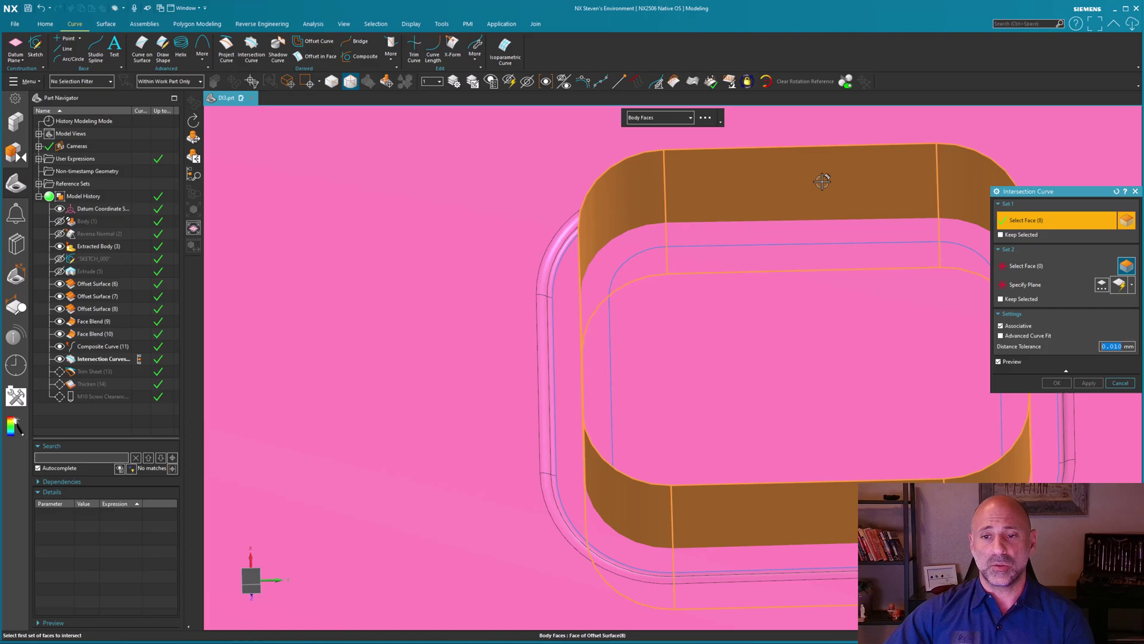
pyautogui.middleClick(838, 303)
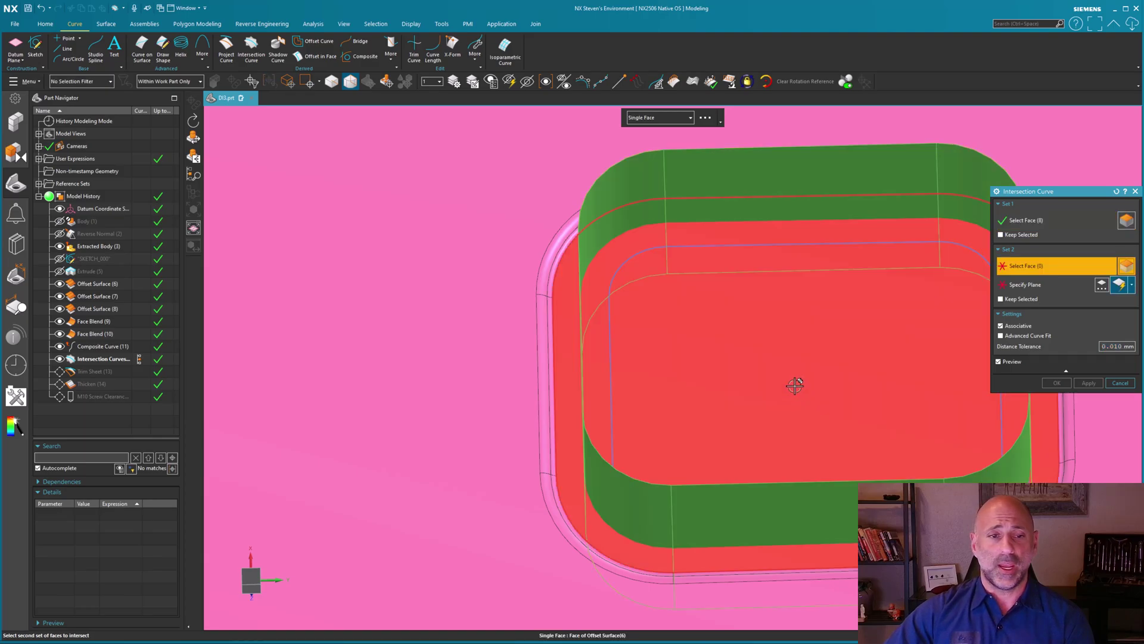
pyautogui.click(97, 284)
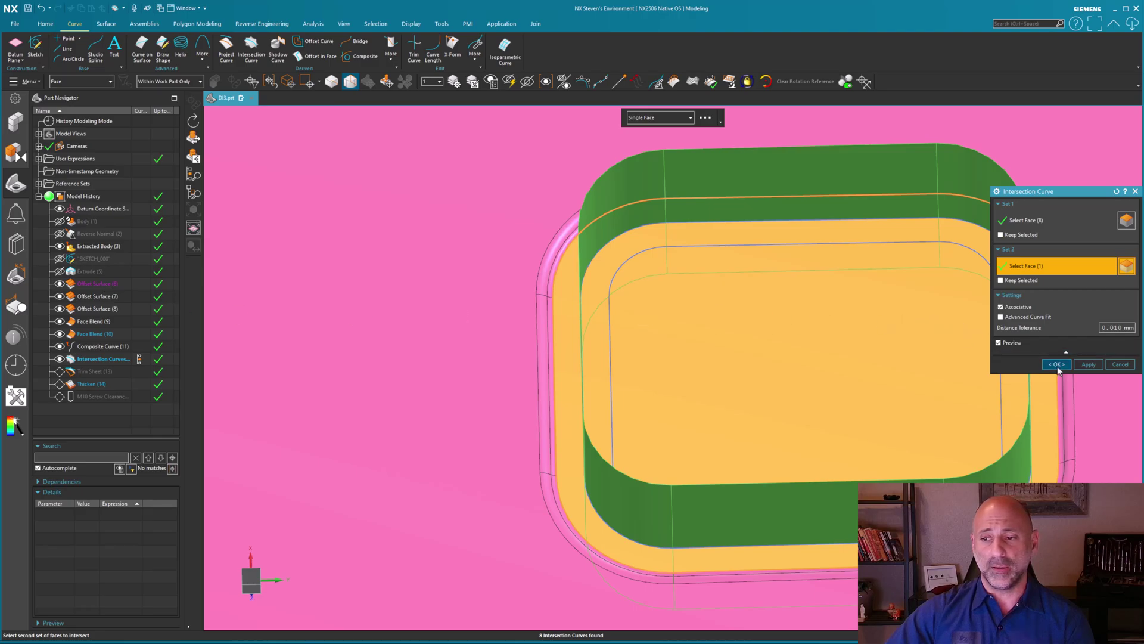
pyautogui.middleClick(918, 360)
# - Hide the offset wall bodies and inner composite curve, then make M10 Screw Clearance current again
pyautogui.click(701, 242)
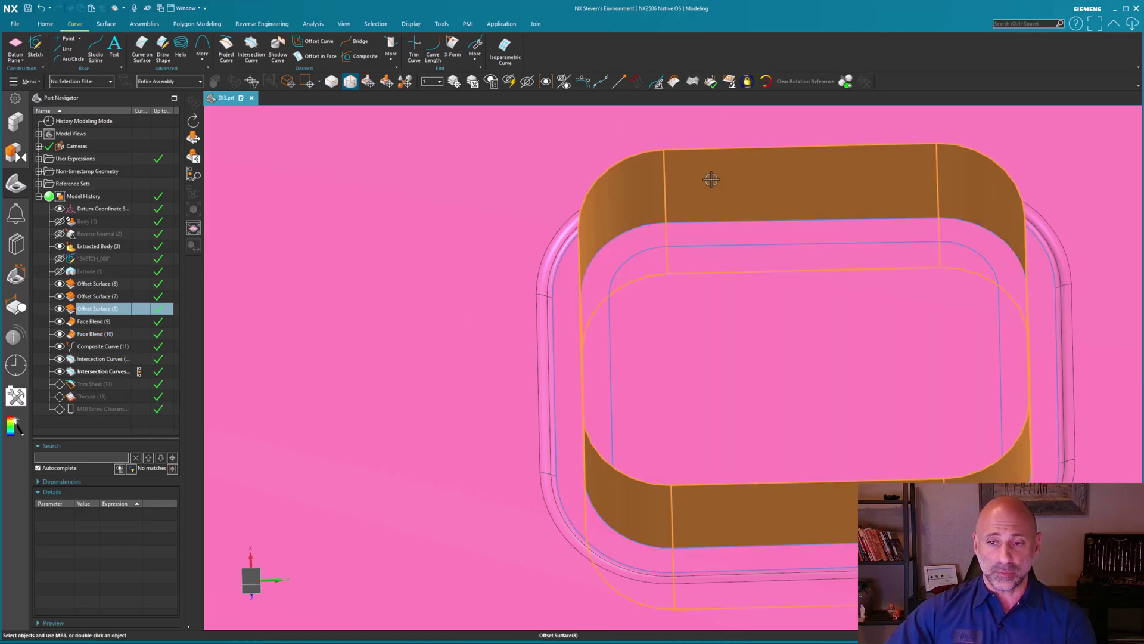
pyautogui.hotkey('ctrl', 'b')
pyautogui.click(699, 241)
pyautogui.hotkey('ctrl', 'b')
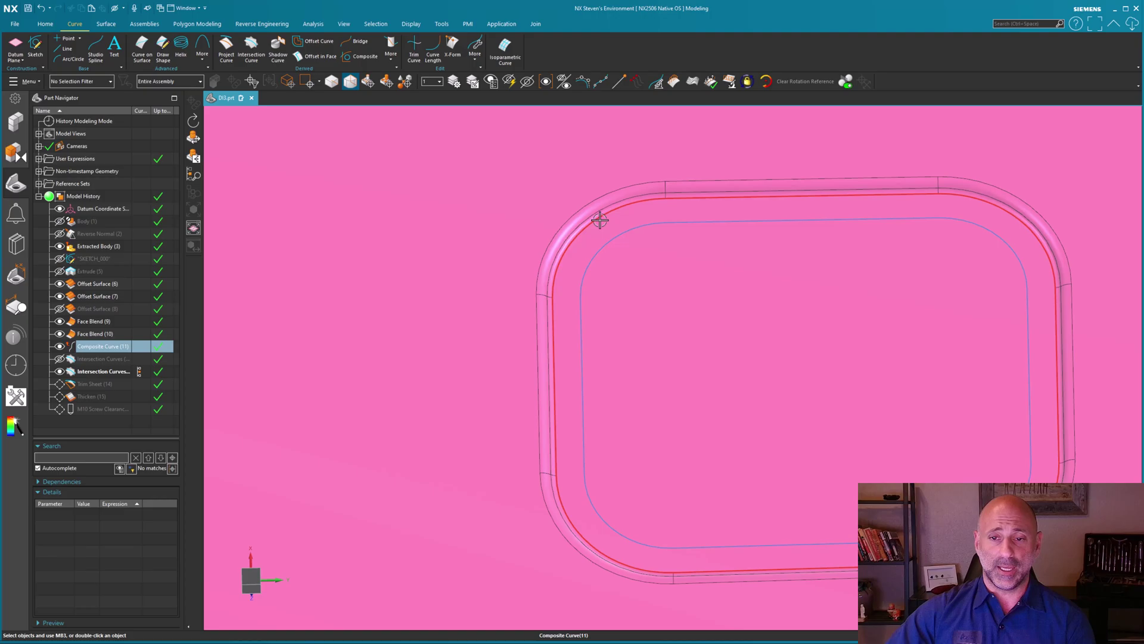
pyautogui.doubleClick(148, 409)
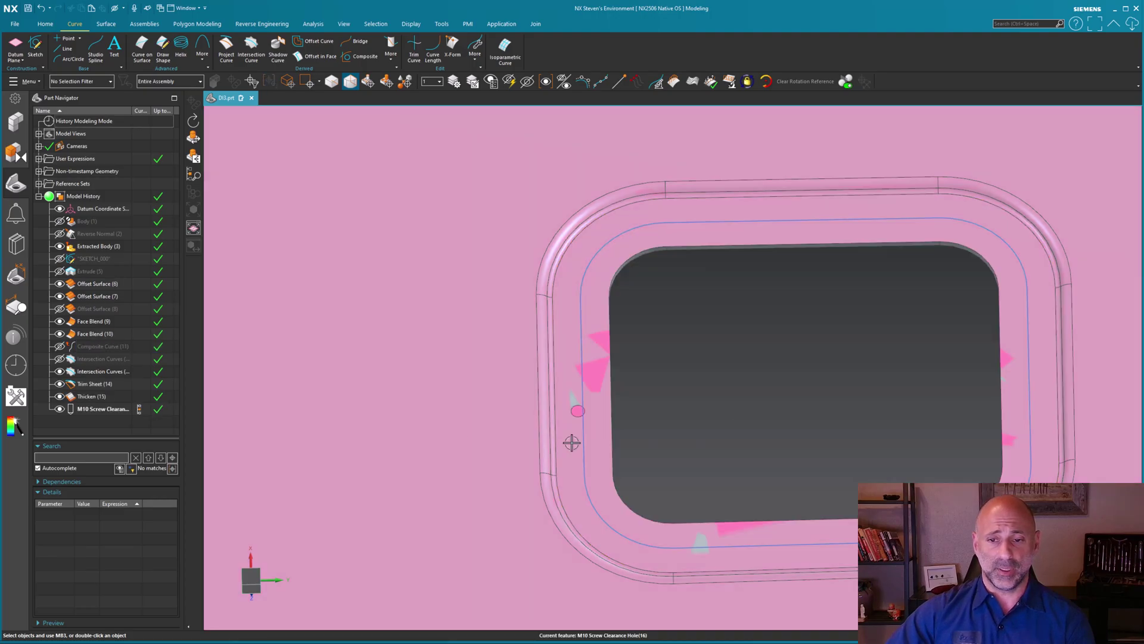
pyautogui.keyDown('shift'); pyautogui.moveTo(750, 385); pyautogui.dragTo(742, 416, button='middle'); pyautogui.keyUp('shift')
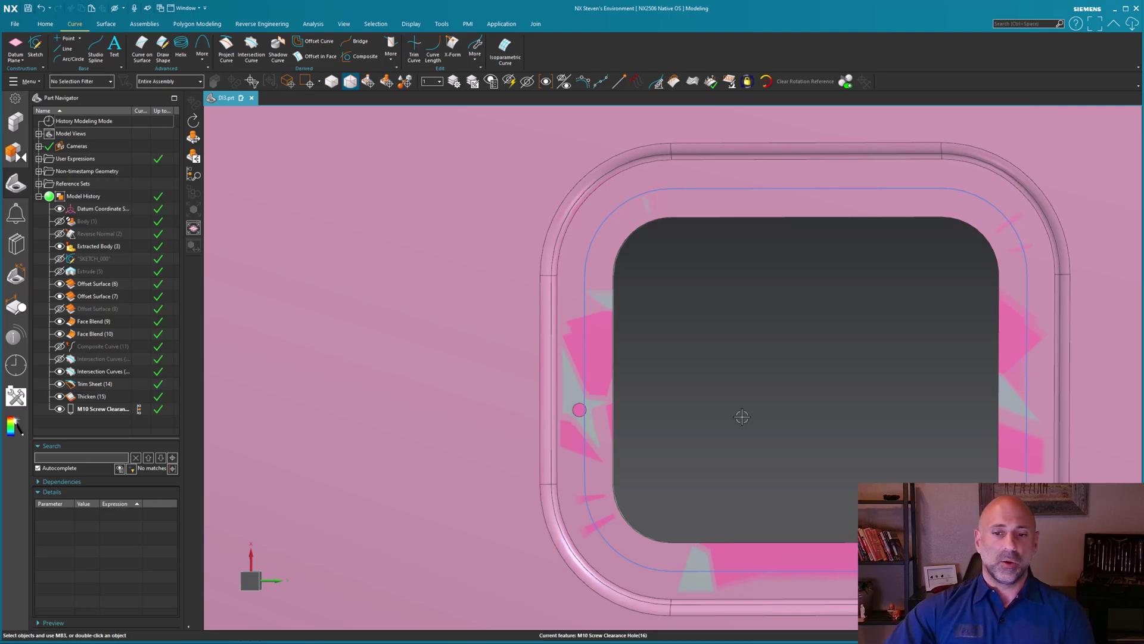
pyautogui.scroll(6, 623, 427)
# - Hide the translucent pink skin surfaces, leaving the flange, hole and blue curve visible
pyautogui.hotkey('ctrl', 'shift', 'b')
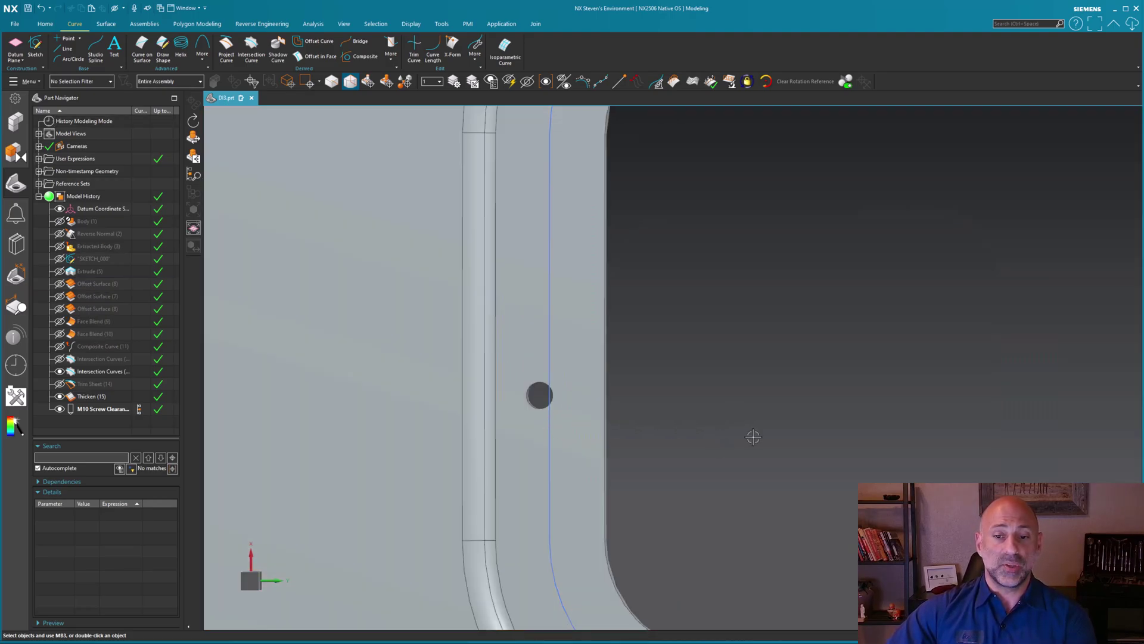
pyautogui.scroll(-3, 753, 437)
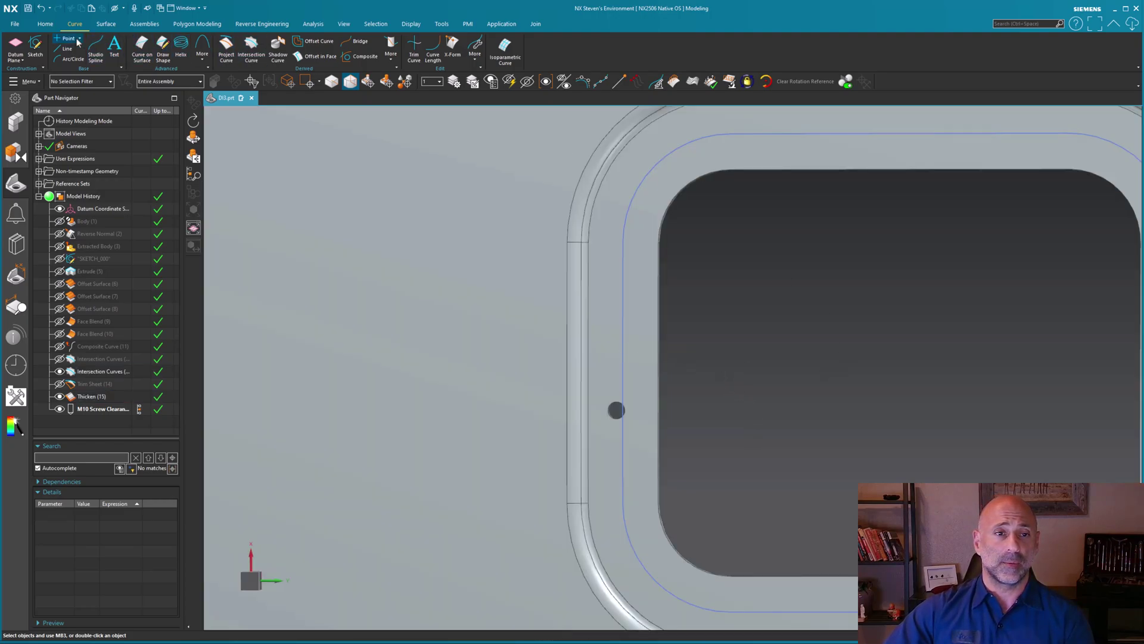
# - Place an associative point at 50% arc length on the left straight segment using Single Curve rule
pyautogui.click(72, 41)
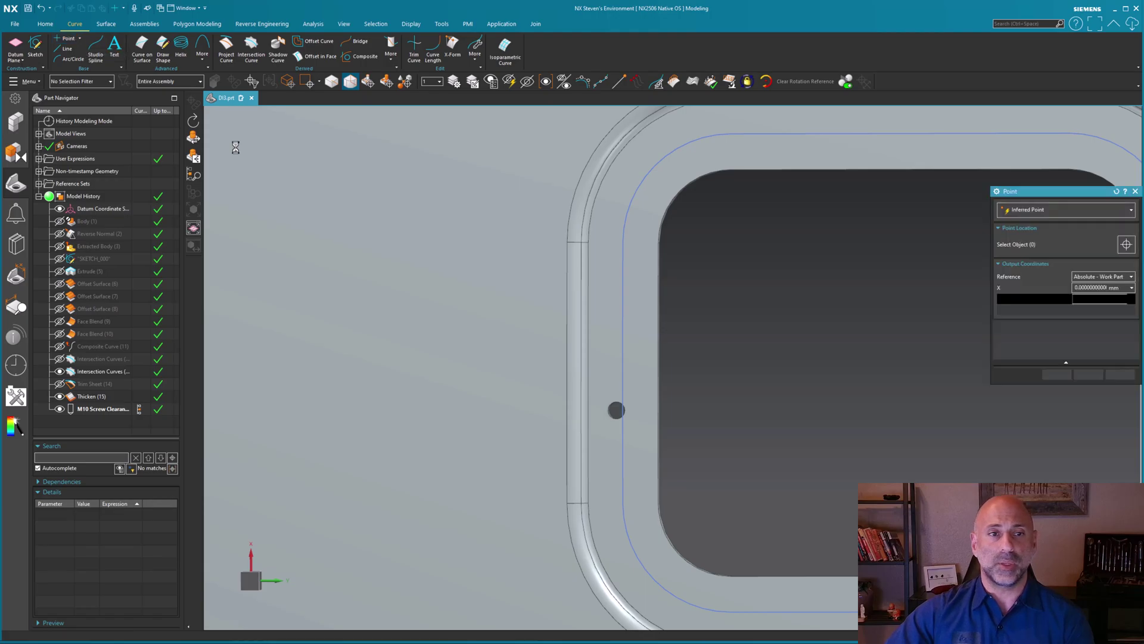
pyautogui.keyDown('shift'); pyautogui.moveTo(829, 313); pyautogui.dragTo(748, 339, button='middle'); pyautogui.keyUp('shift')
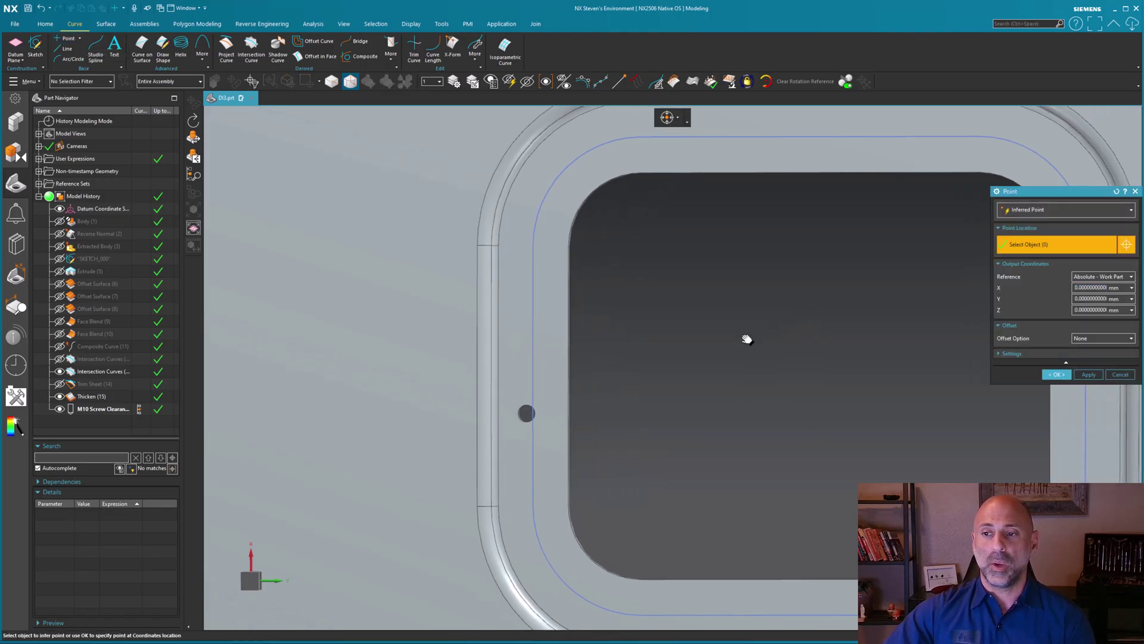
pyautogui.click(1056, 211)
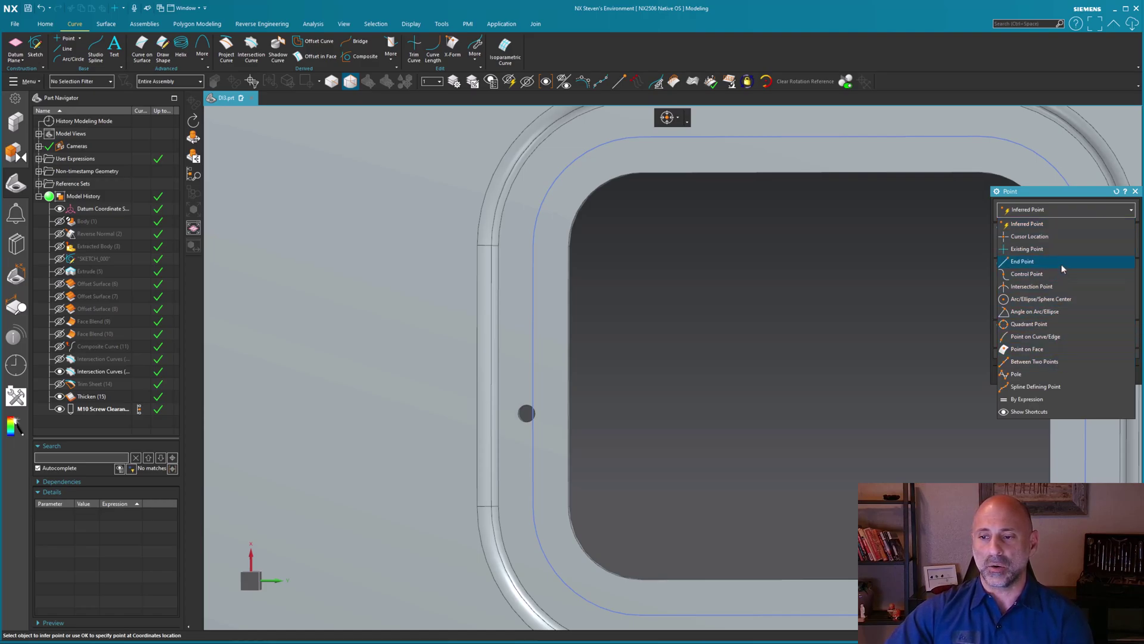
pyautogui.click(1035, 337)
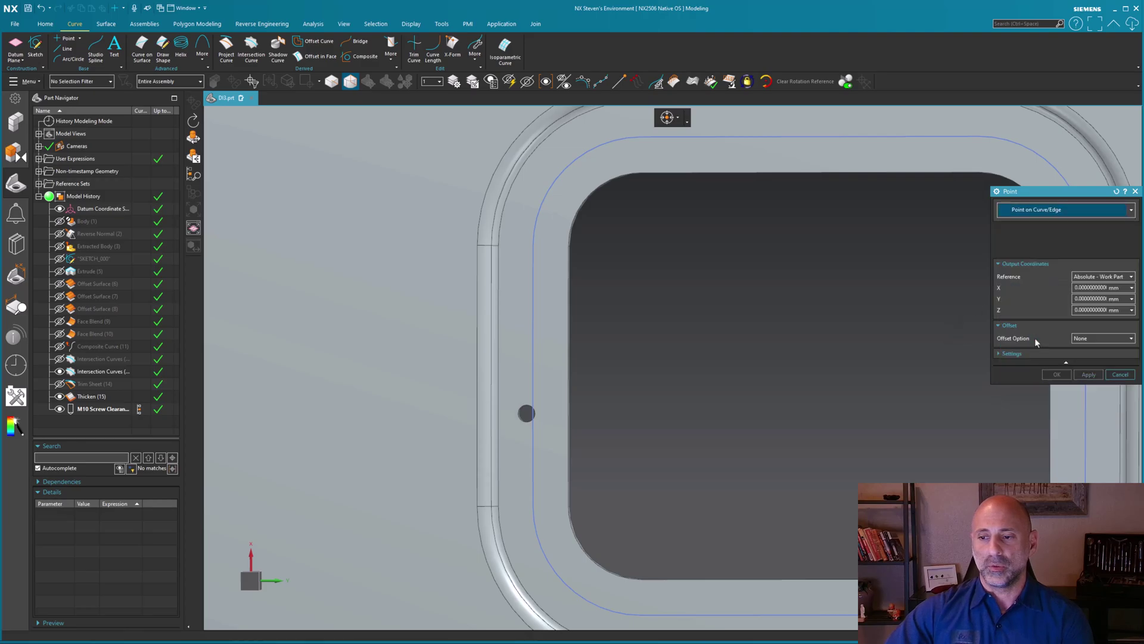
pyautogui.click(532, 351)
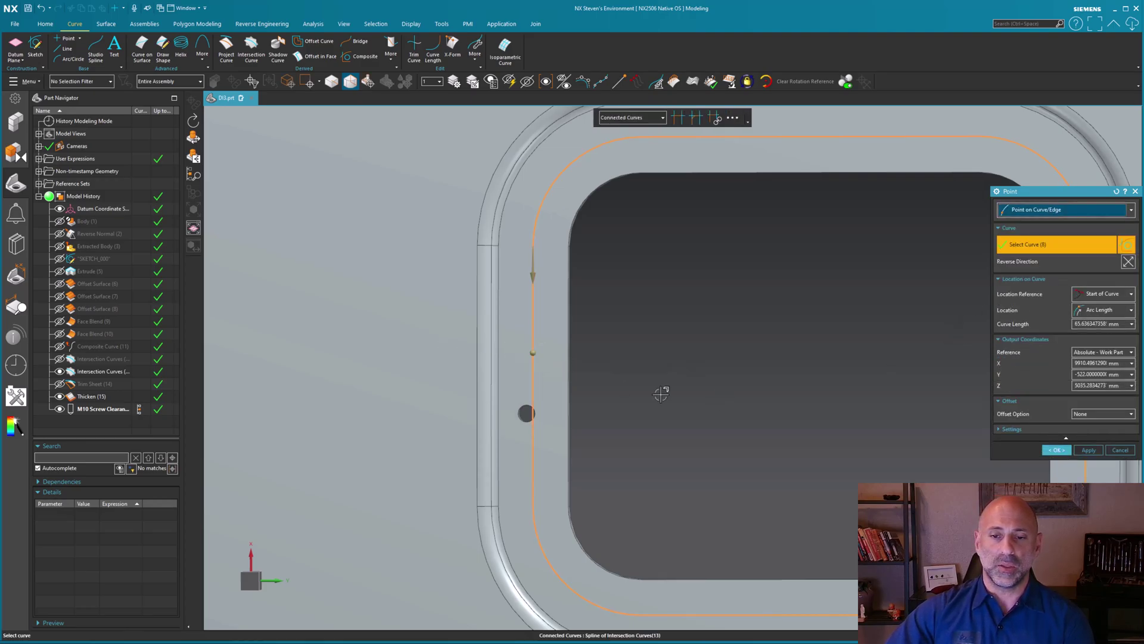
pyautogui.keyDown('shift'); pyautogui.click(704, 362); pyautogui.keyUp('shift')
pyautogui.click(633, 118)
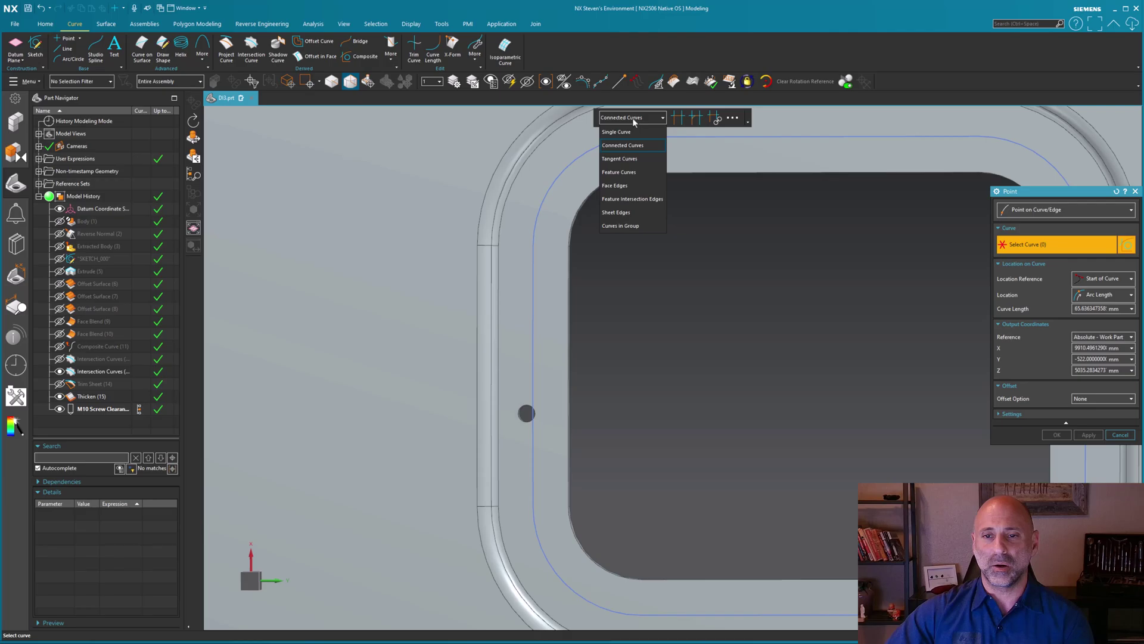
pyautogui.click(625, 131)
pyautogui.click(531, 333)
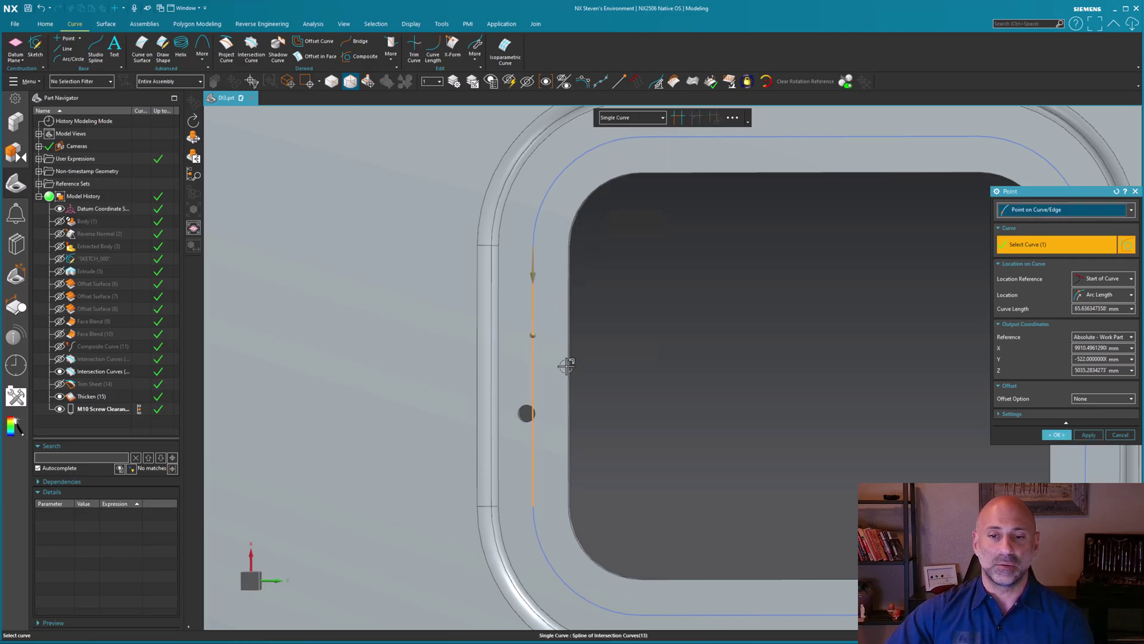
pyautogui.click(1103, 309)
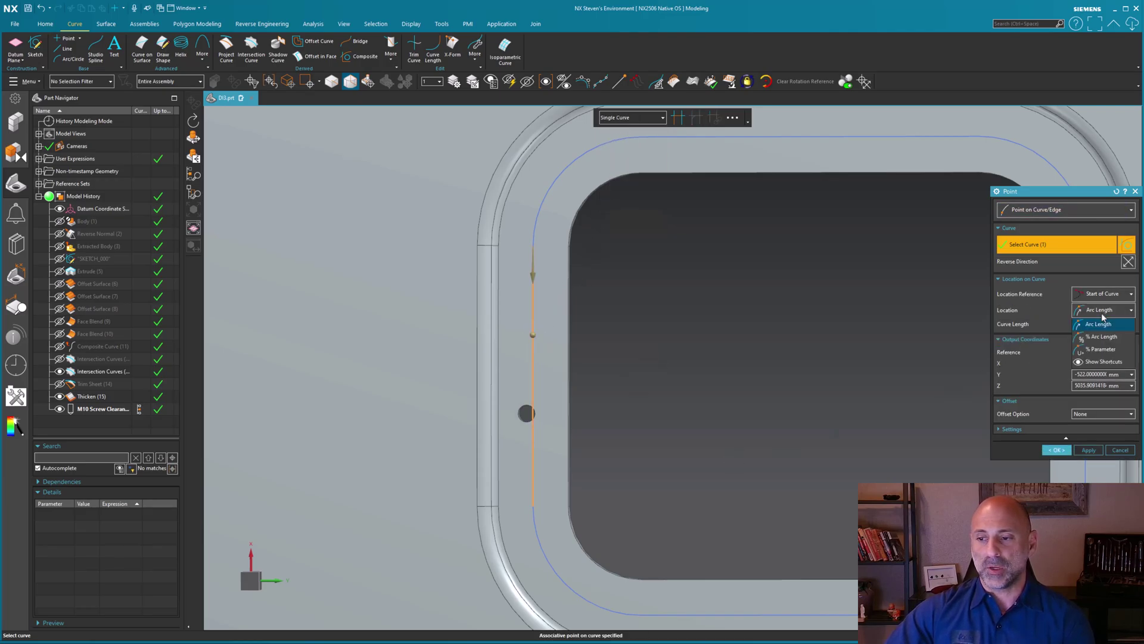
pyautogui.click(1104, 336)
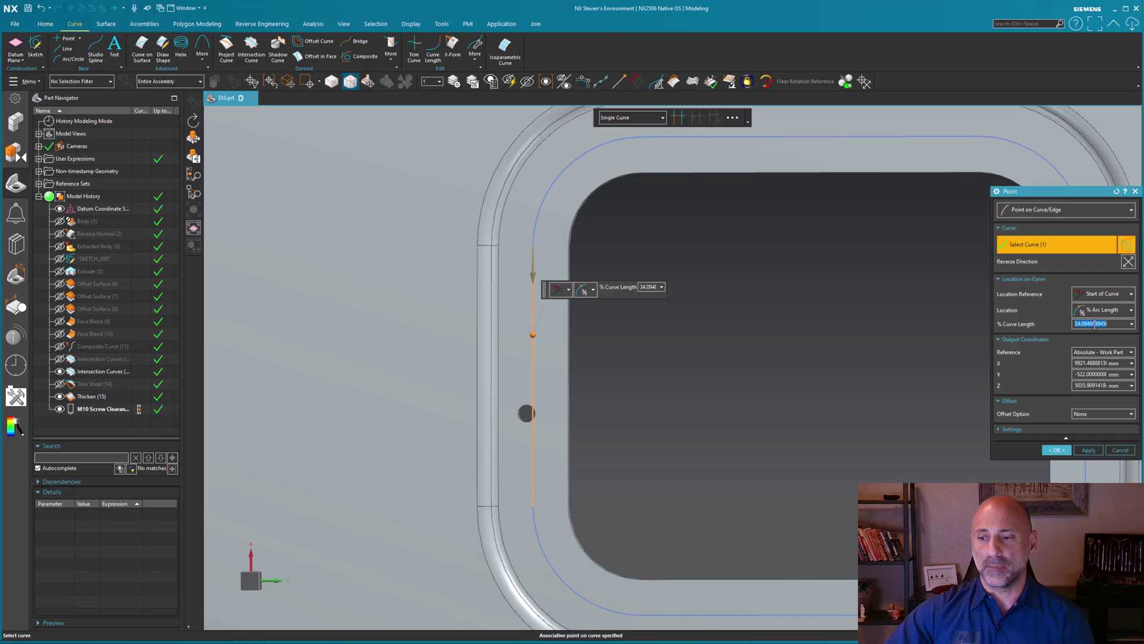
pyautogui.write('50')
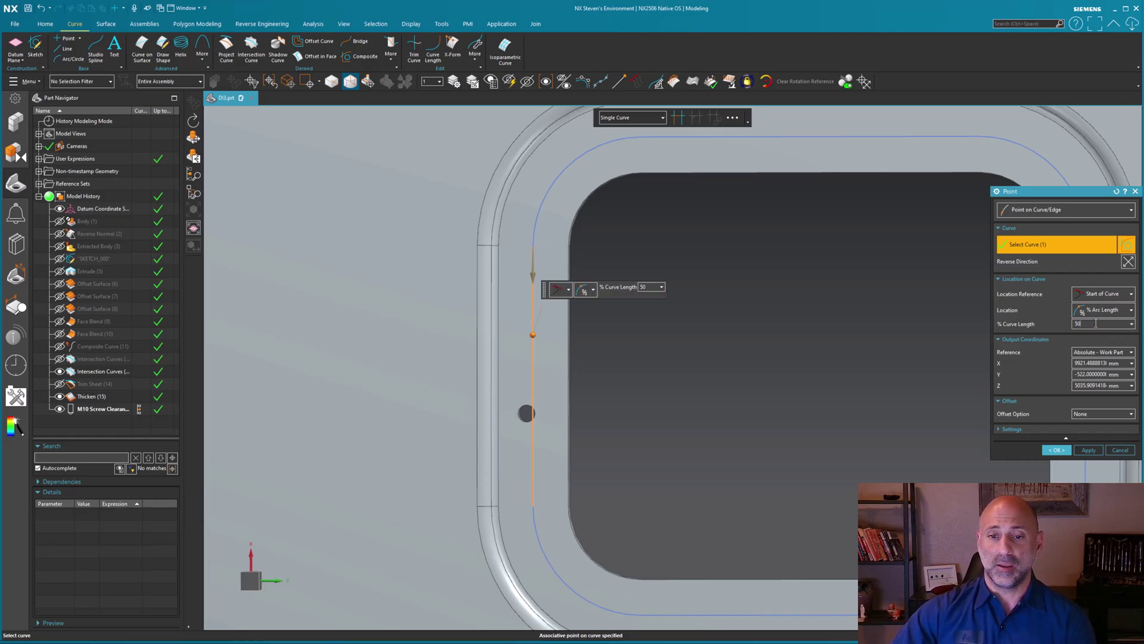
pyautogui.click(1090, 449)
# - Place a second point at 50% arc length on the right straight segment
pyautogui.moveTo(877, 420); pyautogui.dragTo(666, 330, button='middle')
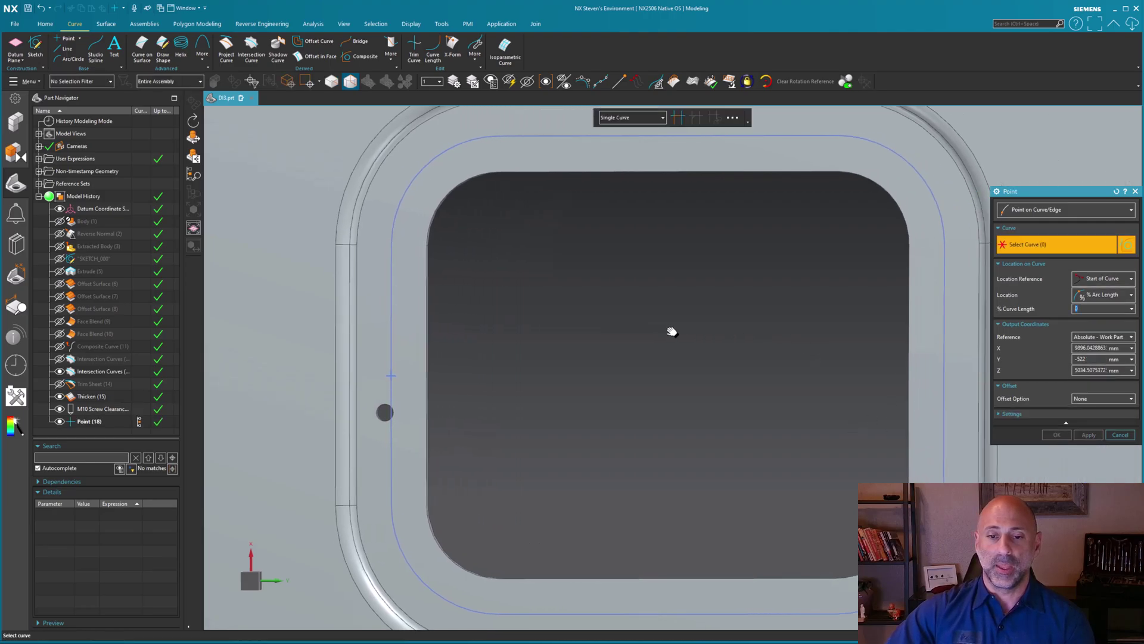
pyautogui.click(936, 383)
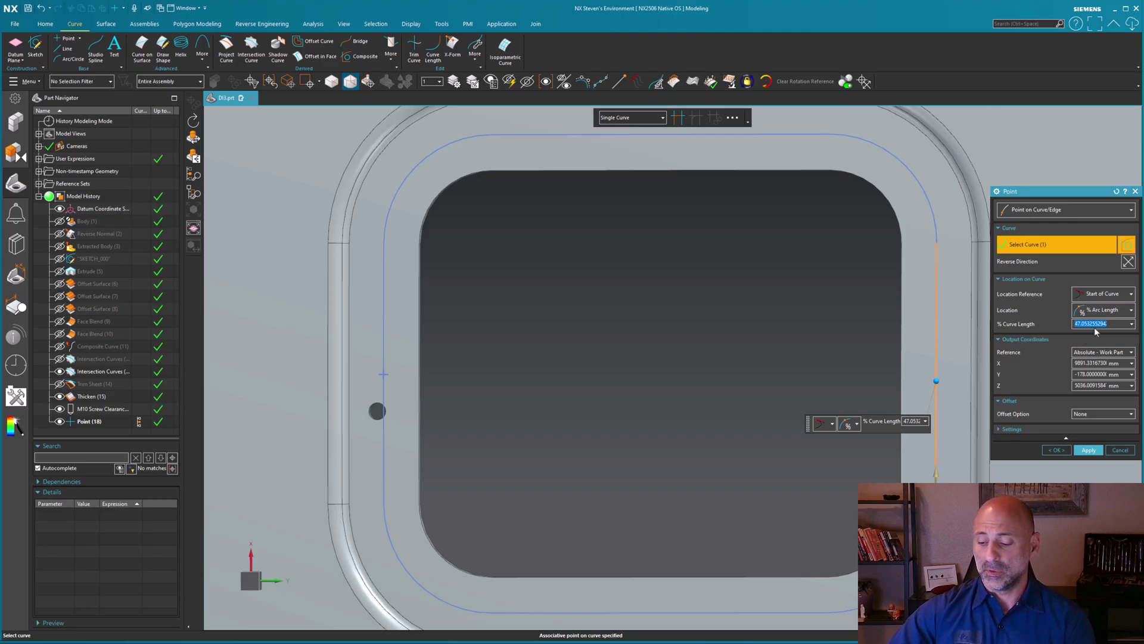
pyautogui.write('50')
pyautogui.press('Return')
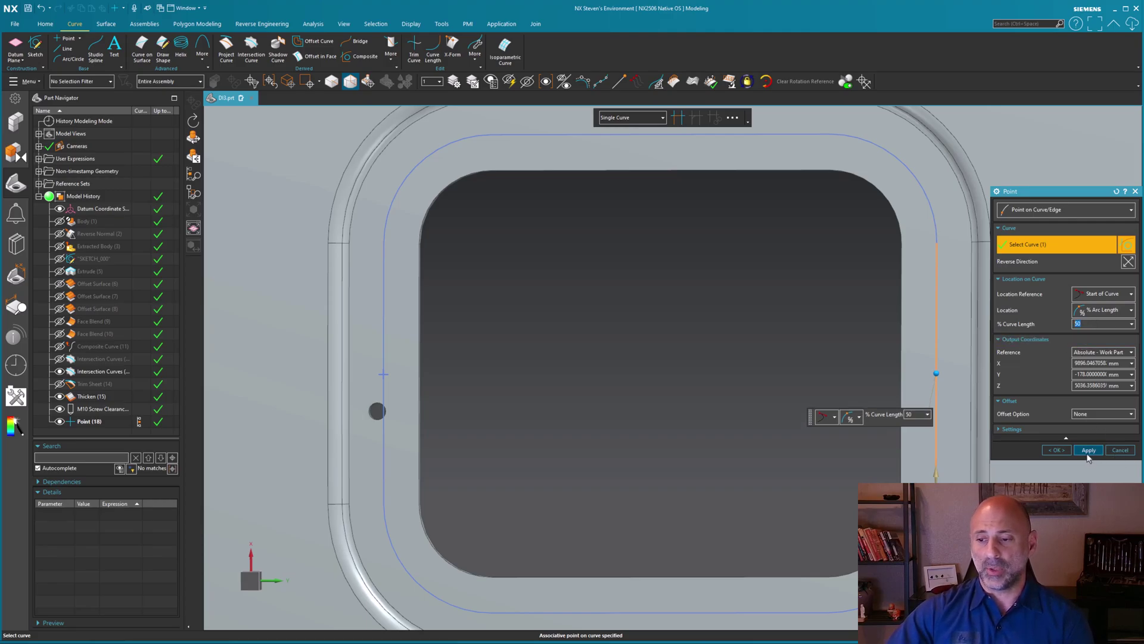
pyautogui.click(1090, 450)
pyautogui.scroll(-3, 736, 394)
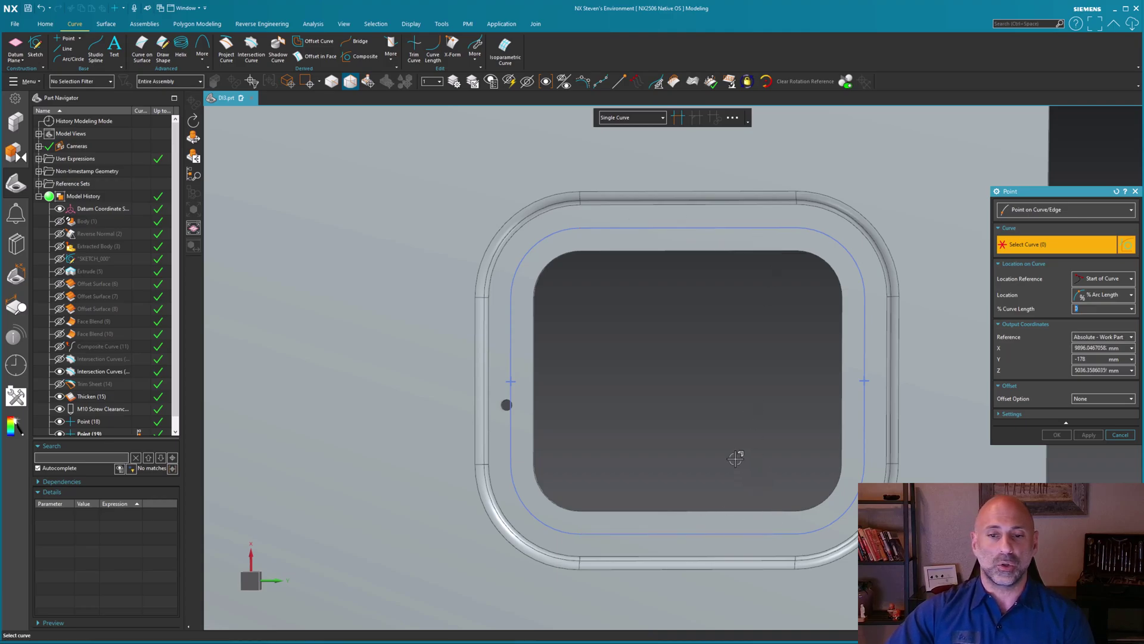
# - Place two points at 25 % curve length on the top straight segment of the flange curve
pyautogui.click(617, 228)
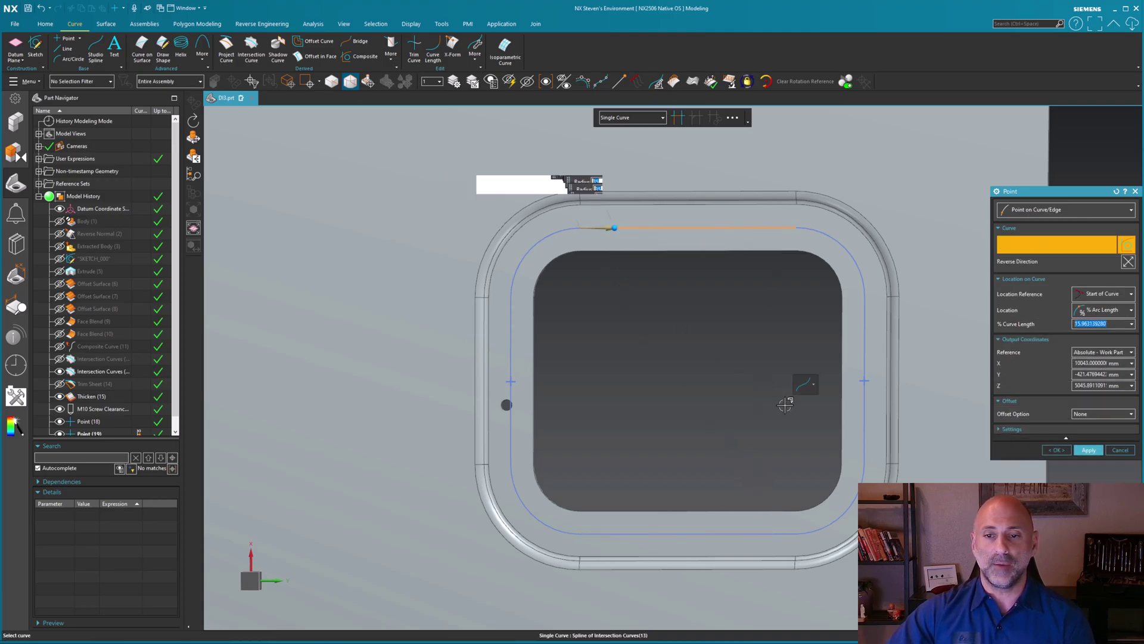
pyautogui.write('25')
pyautogui.press('Return')
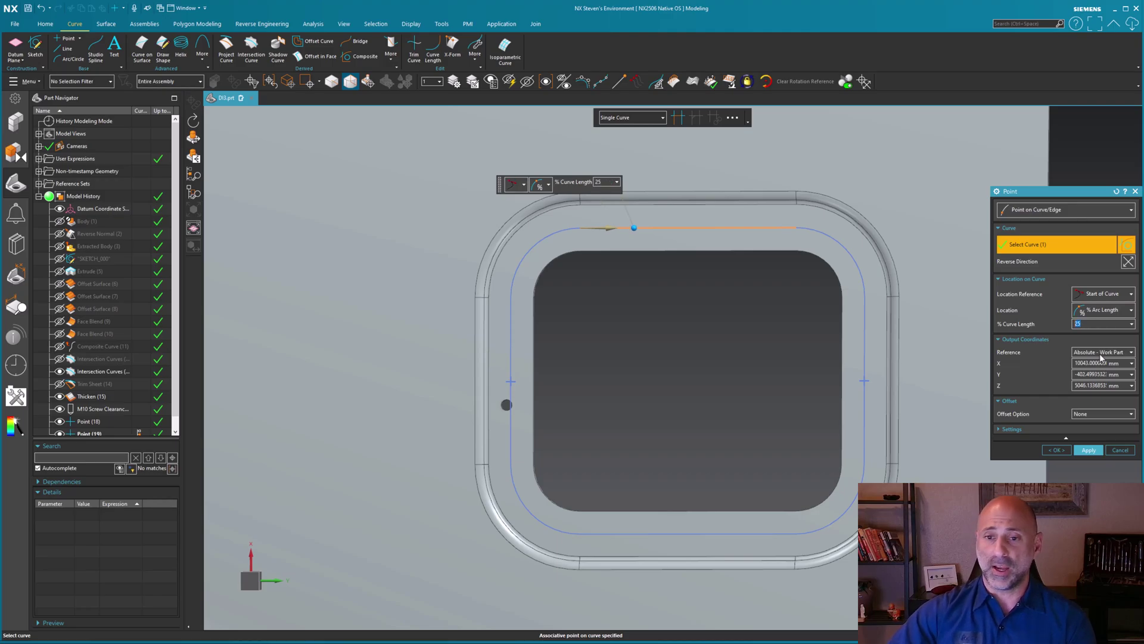
pyautogui.click(1090, 450)
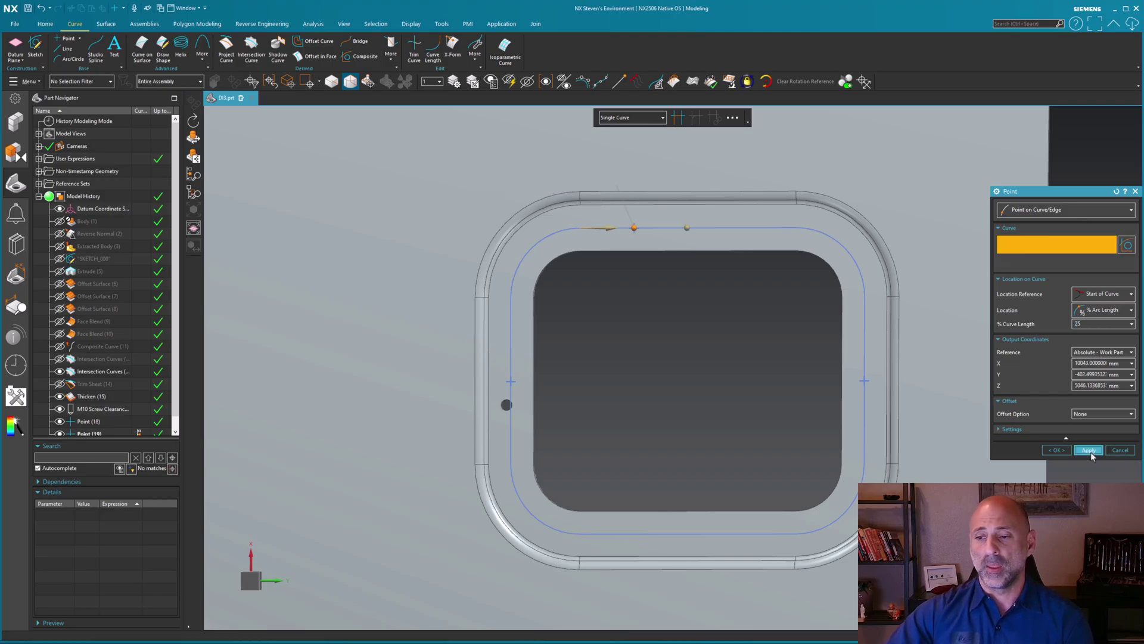
pyautogui.click(740, 228)
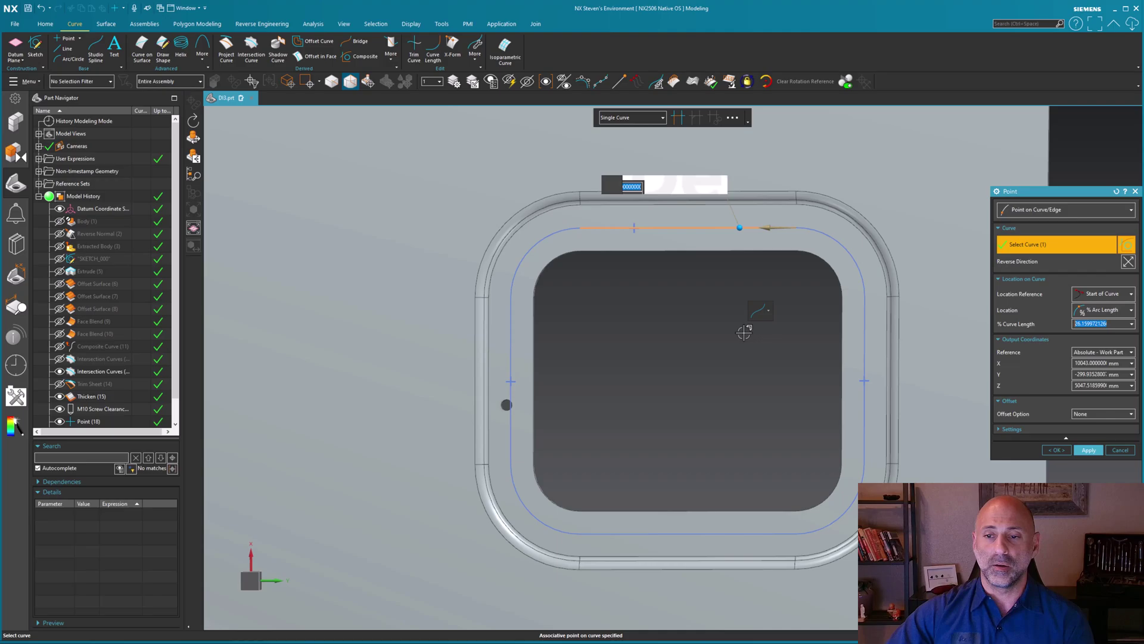
pyautogui.write('25')
pyautogui.press('Return')
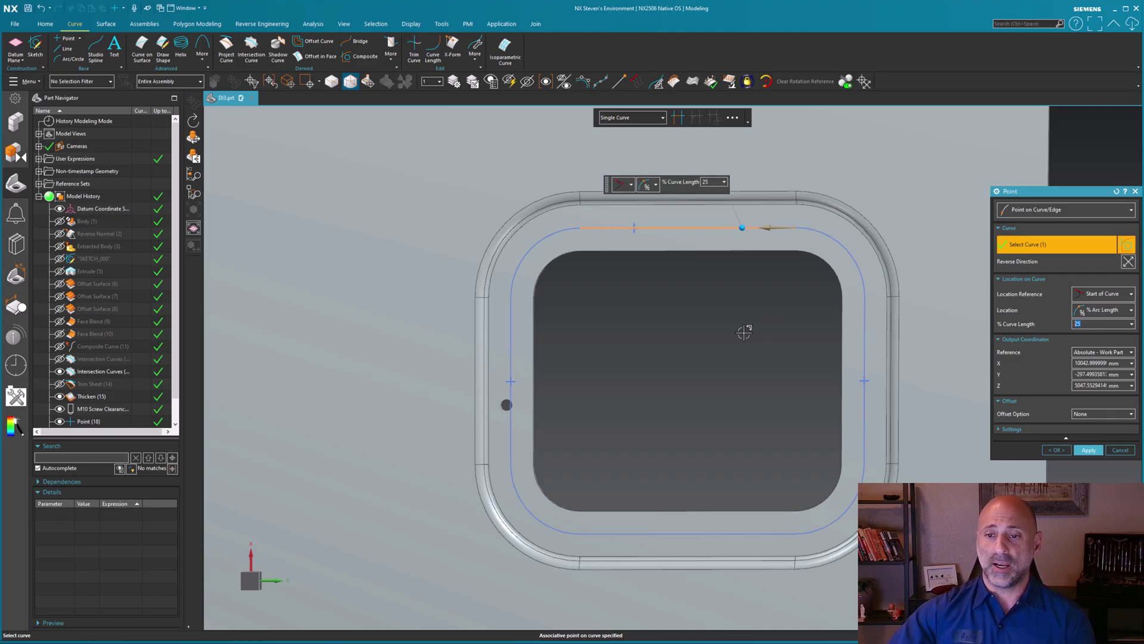
pyautogui.click(1091, 452)
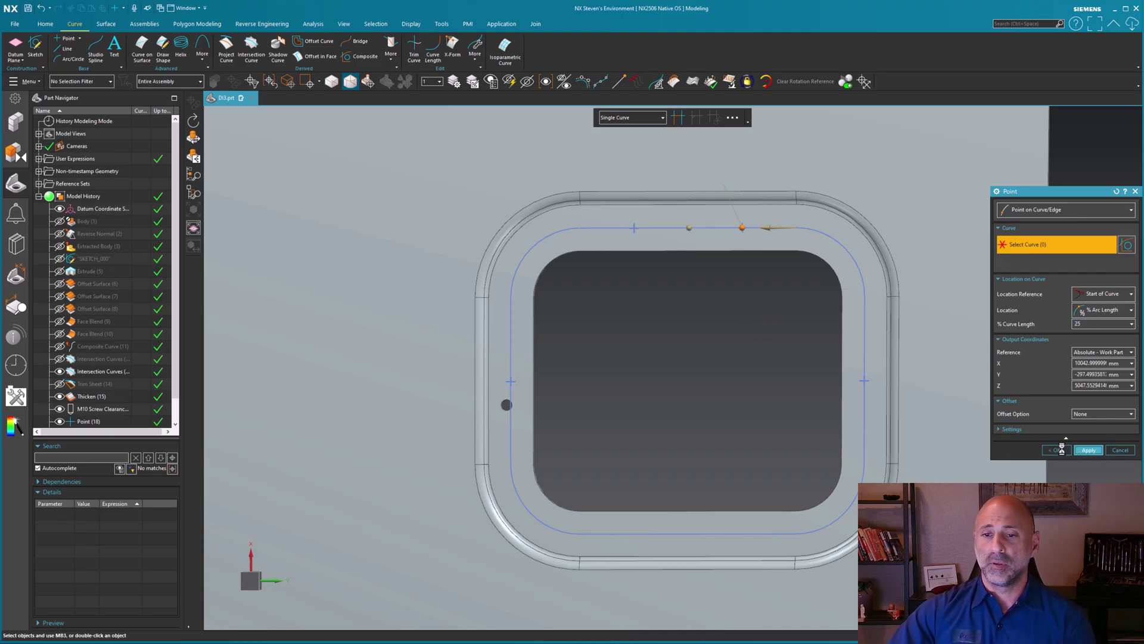
# - Place two points at 25 % curve length on the bottom straight segment and finish point creation
pyautogui.click(779, 529)
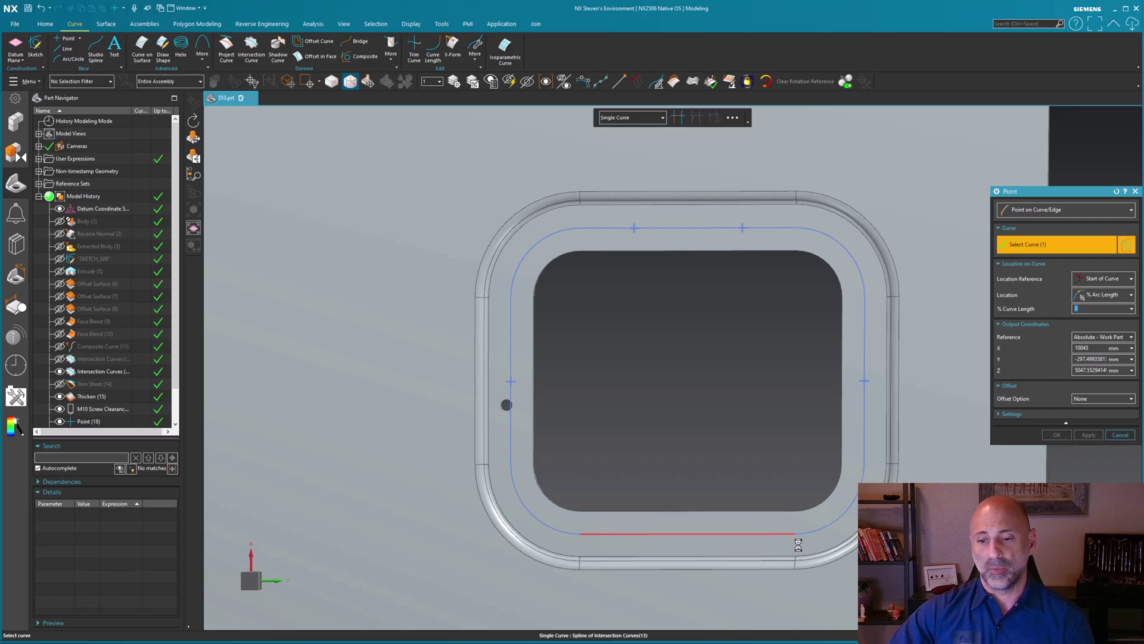
pyautogui.write('25')
pyautogui.press('Return')
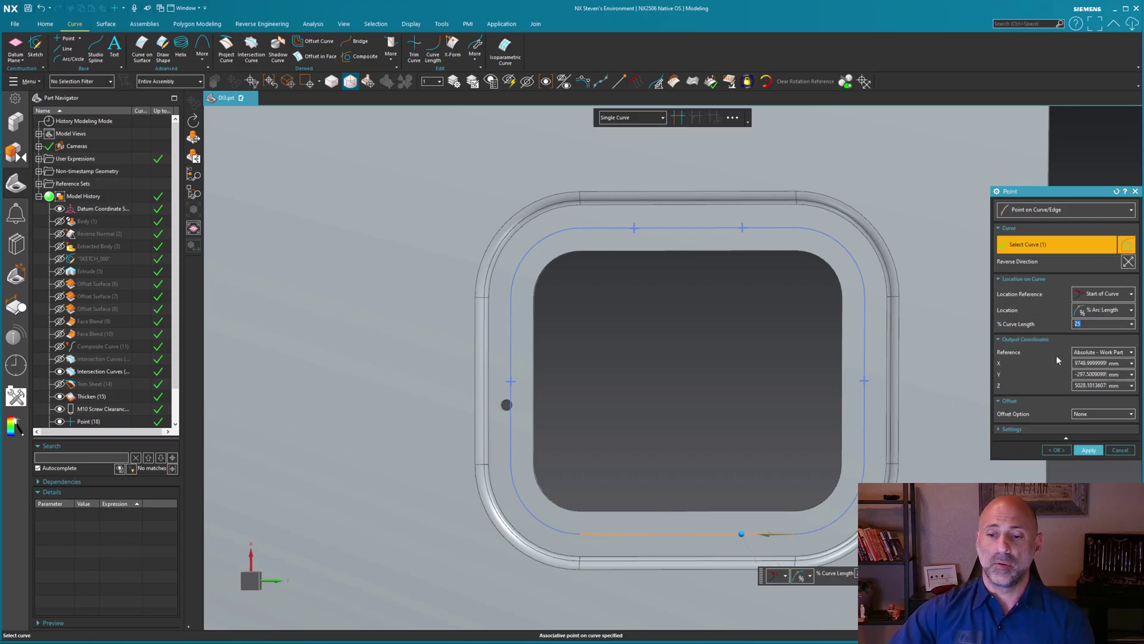
pyautogui.click(1089, 451)
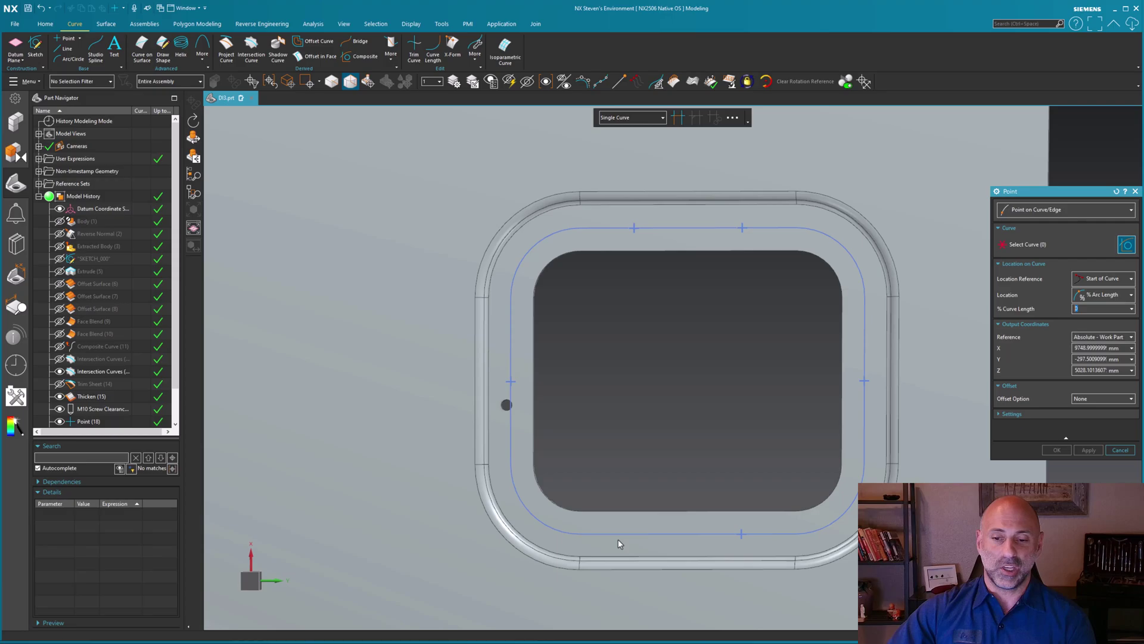
pyautogui.click(624, 537)
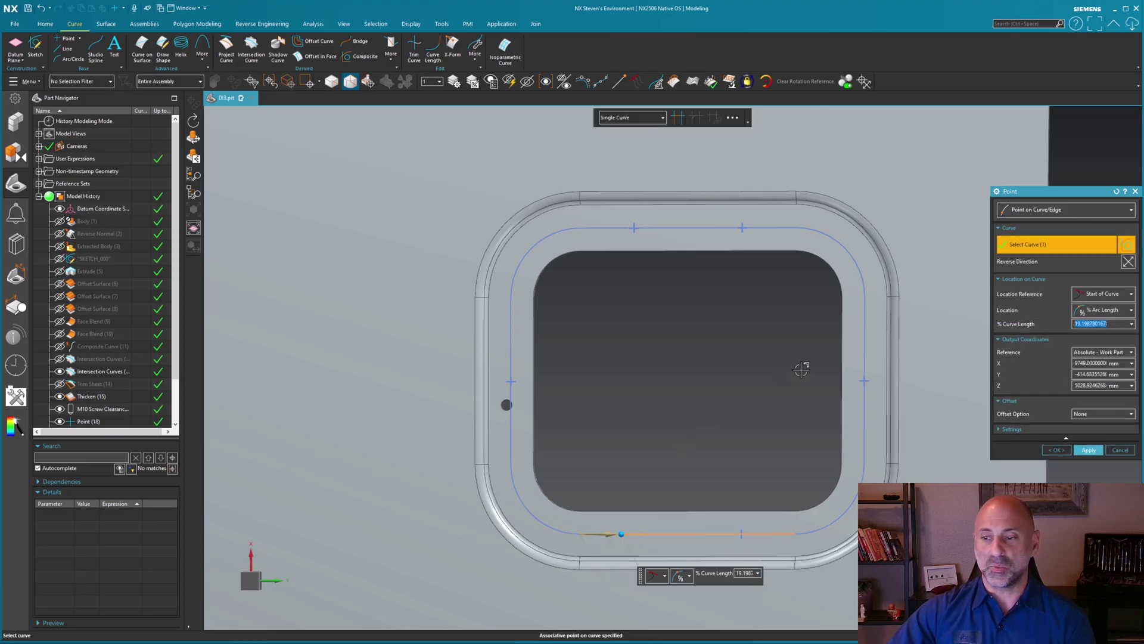
pyautogui.write('25')
pyautogui.press('Return')
pyautogui.click(1058, 450)
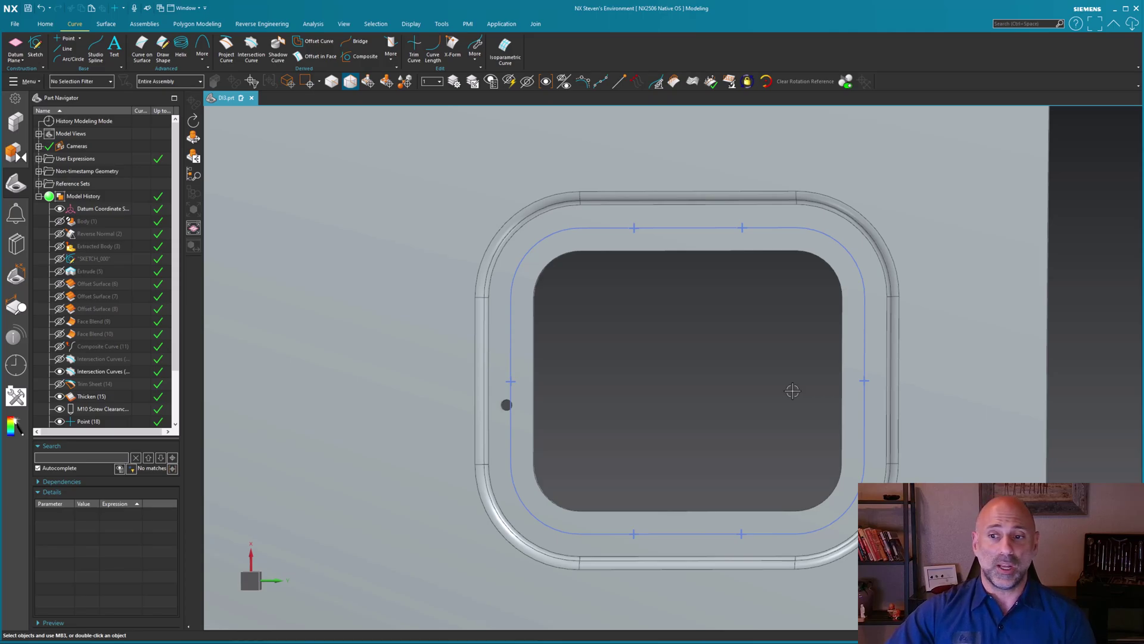
pyautogui.scroll(-5, 75, 359)
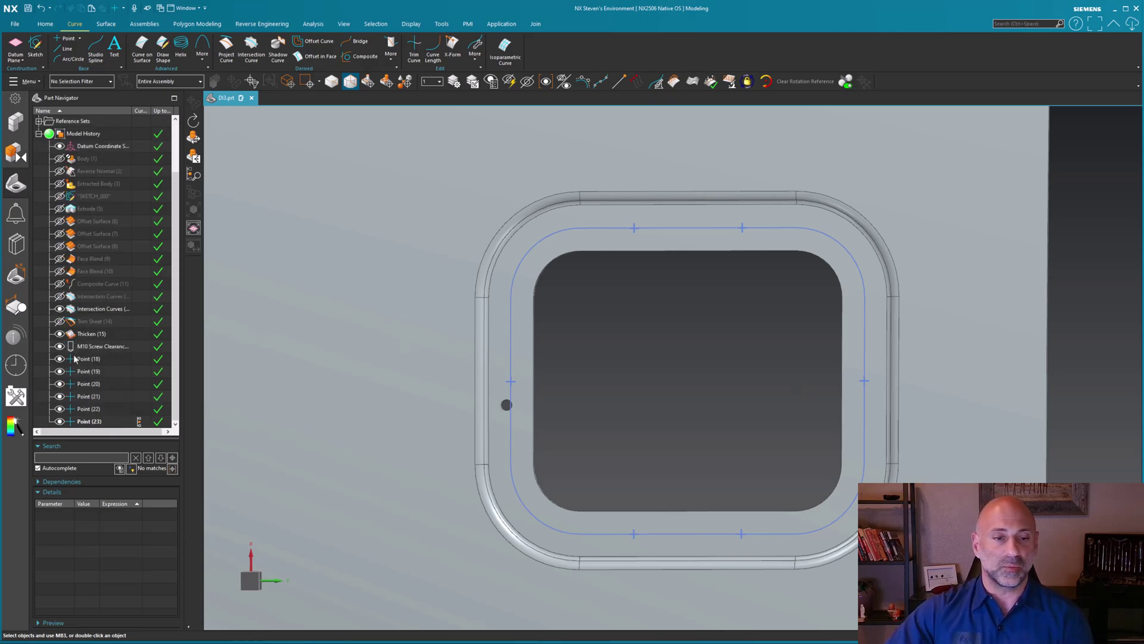
# - Reorder the M10 clearance hole after the new points and clear its original position point
pyautogui.click(90, 347)
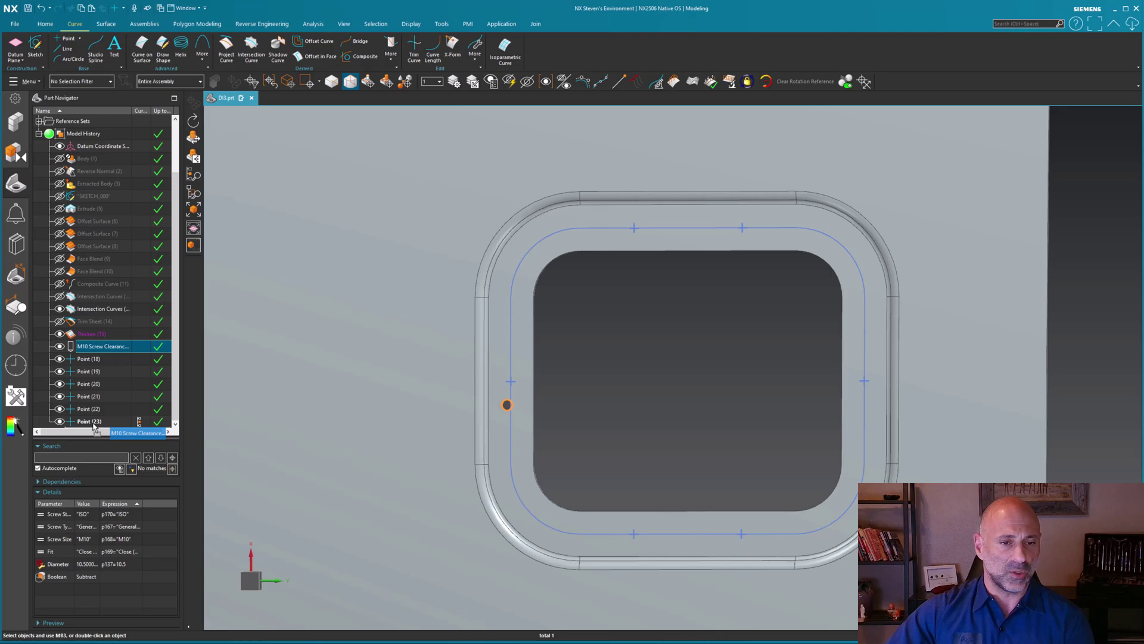
pyautogui.moveTo(96, 424); pyautogui.dragTo(96, 422)
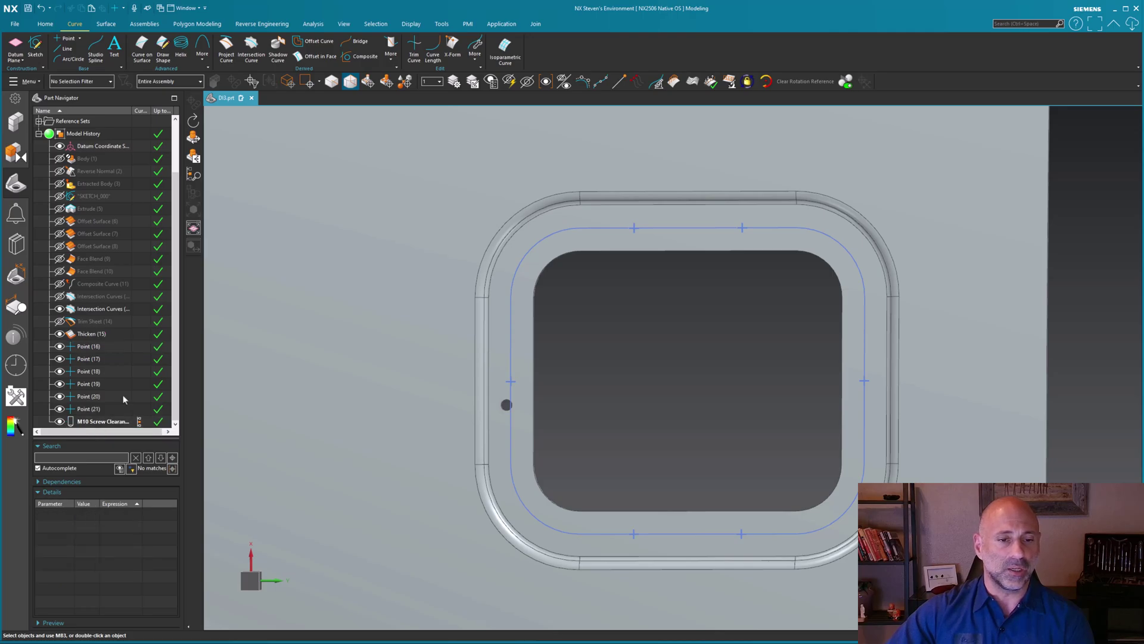
pyautogui.click(103, 421)
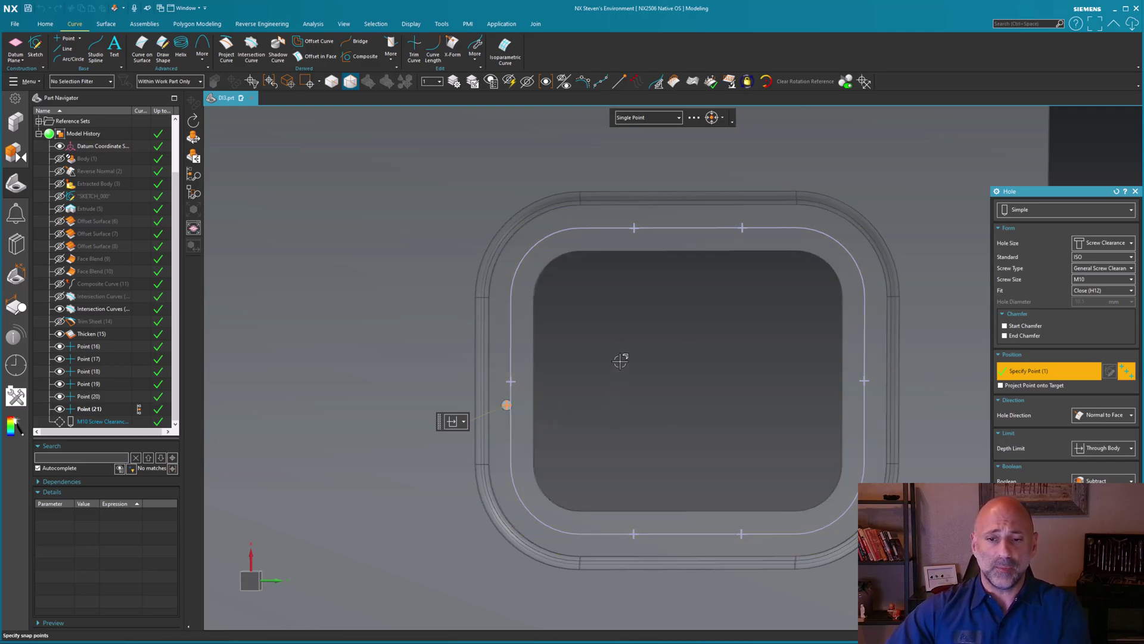
pyautogui.press('Escape')
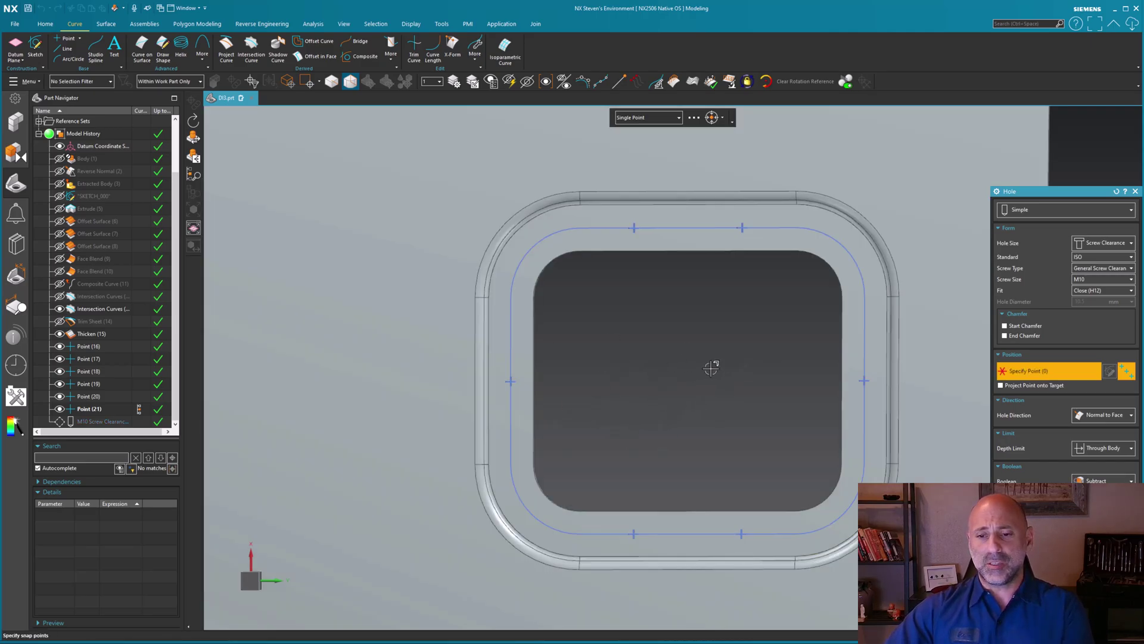
# - Position the M10 hole on the six new points and decline remapping the section curves
pyautogui.click(89, 358)
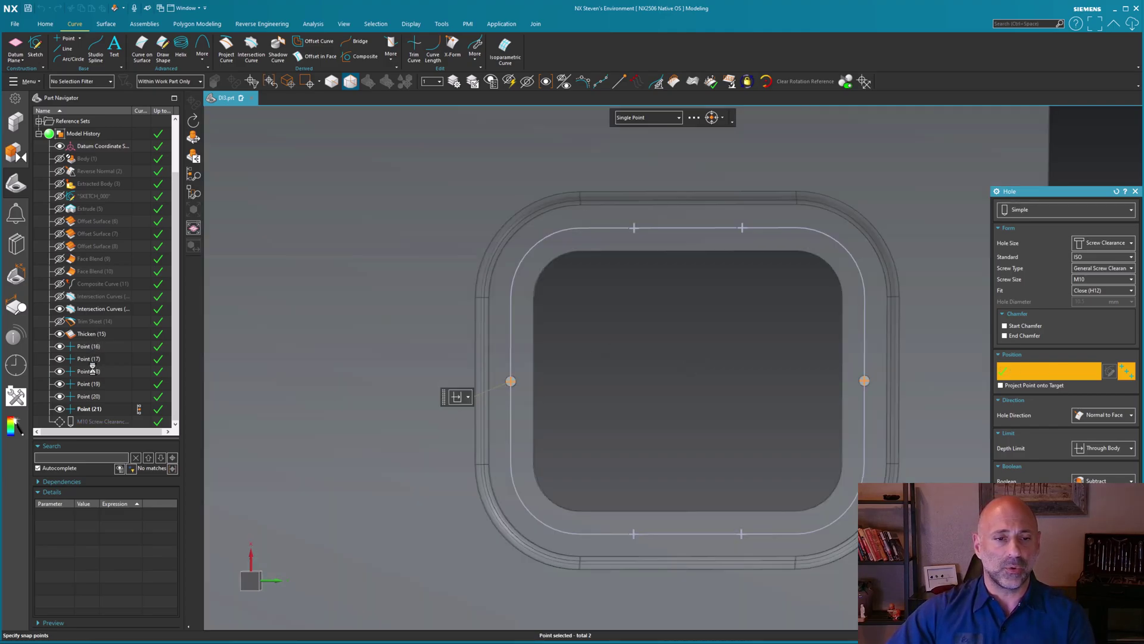
pyautogui.click(90, 384)
pyautogui.click(94, 409)
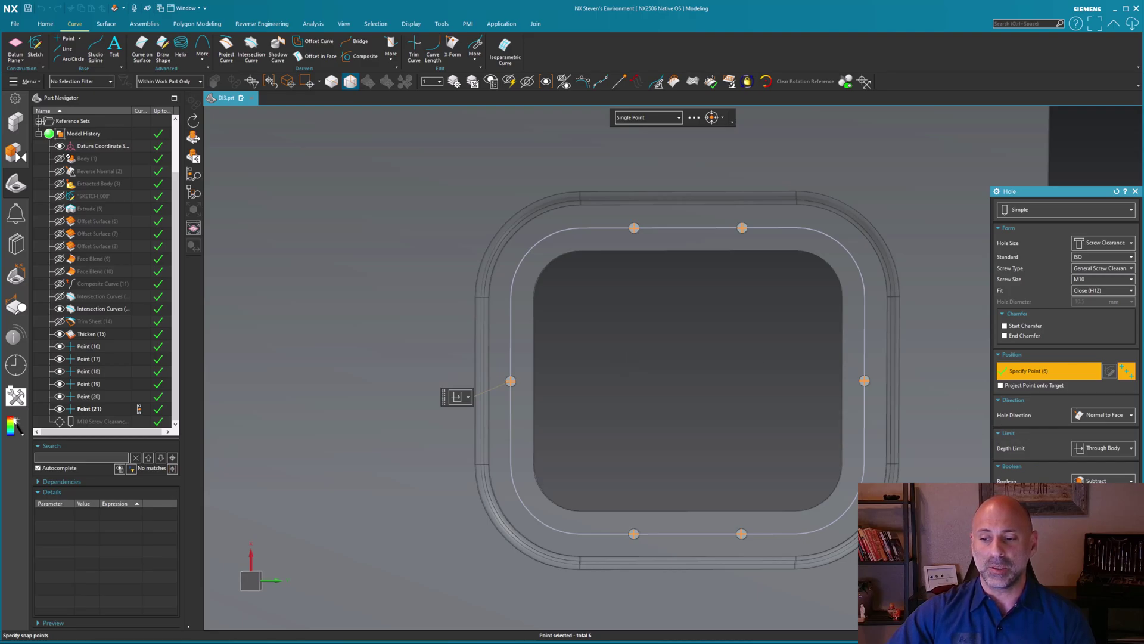
pyautogui.middleClick(757, 416)
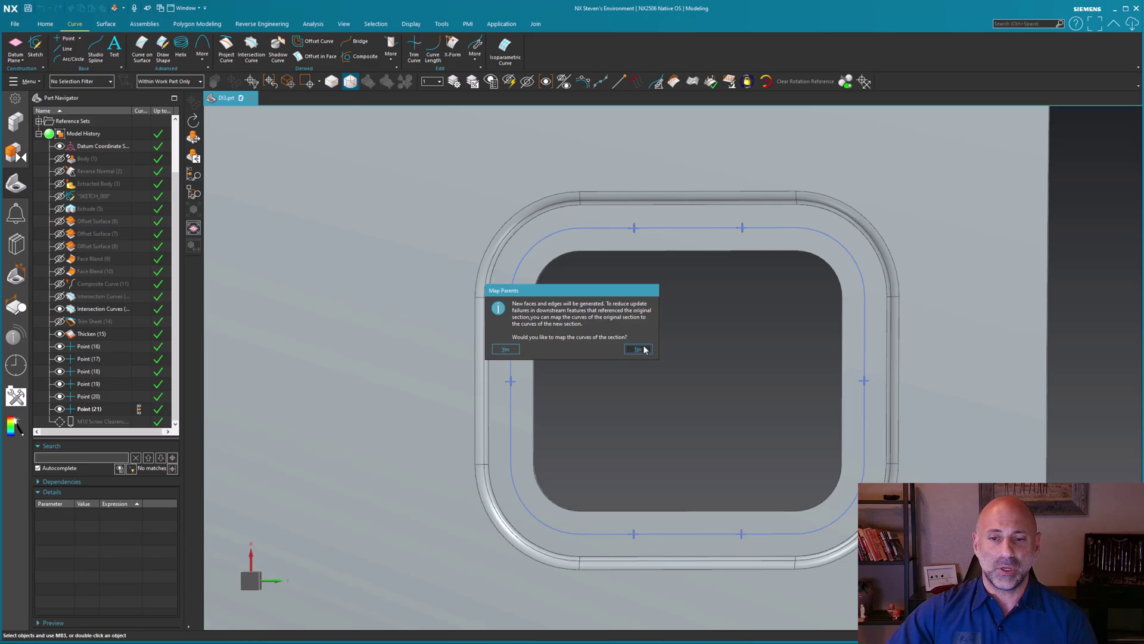
pyautogui.click(639, 348)
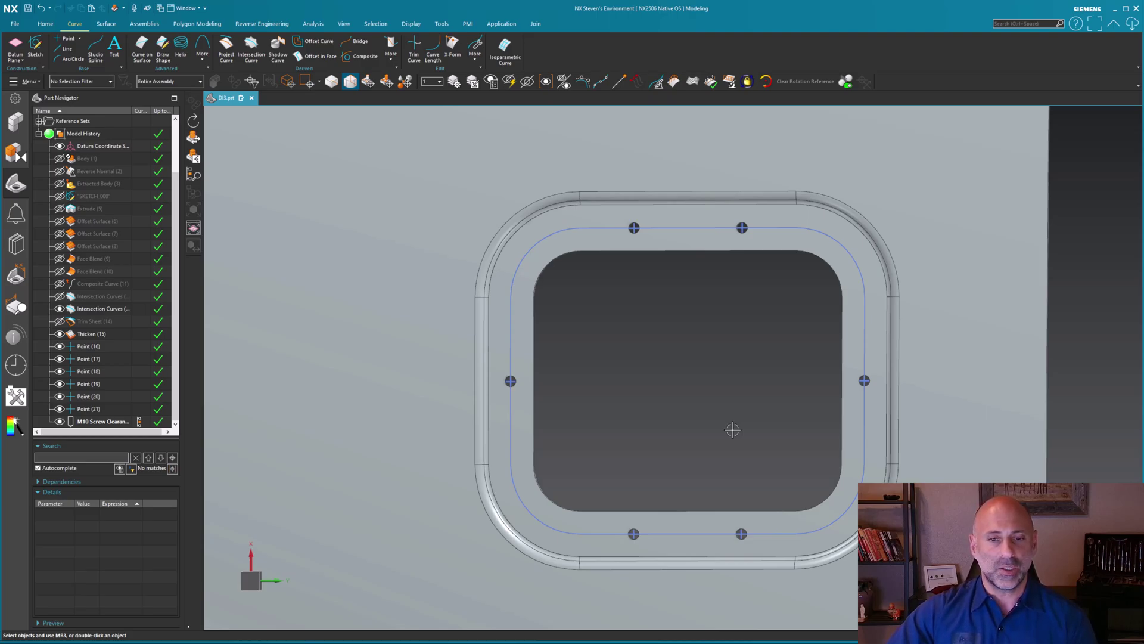
# - Resize the flange clearance holes from M10 to M22 screw size
pyautogui.click(110, 421)
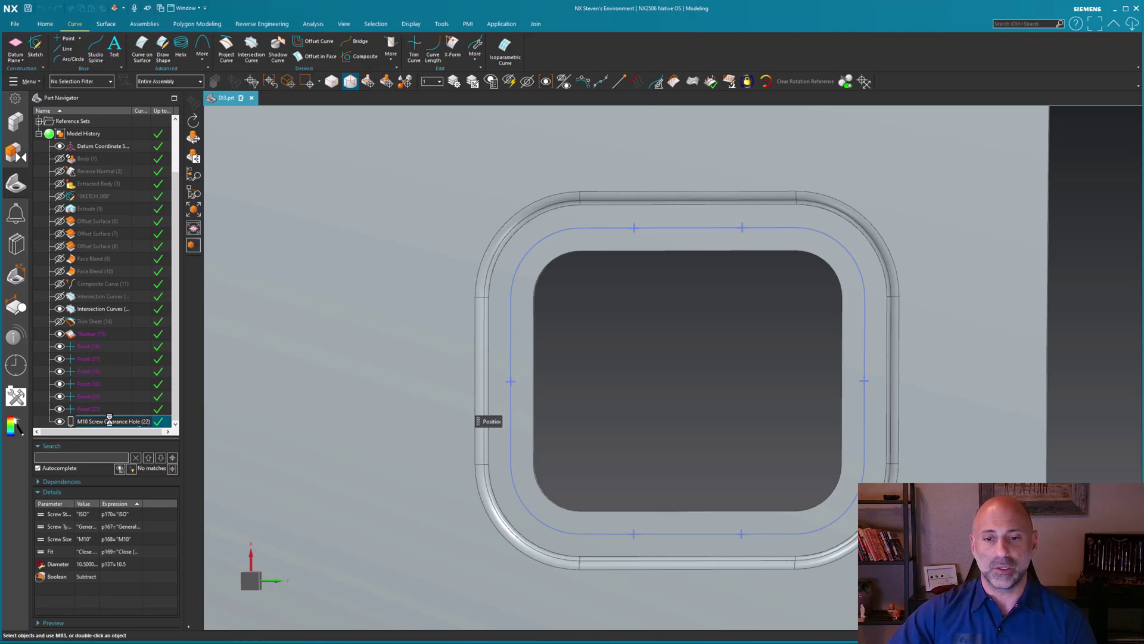
pyautogui.doubleClick(617, 383)
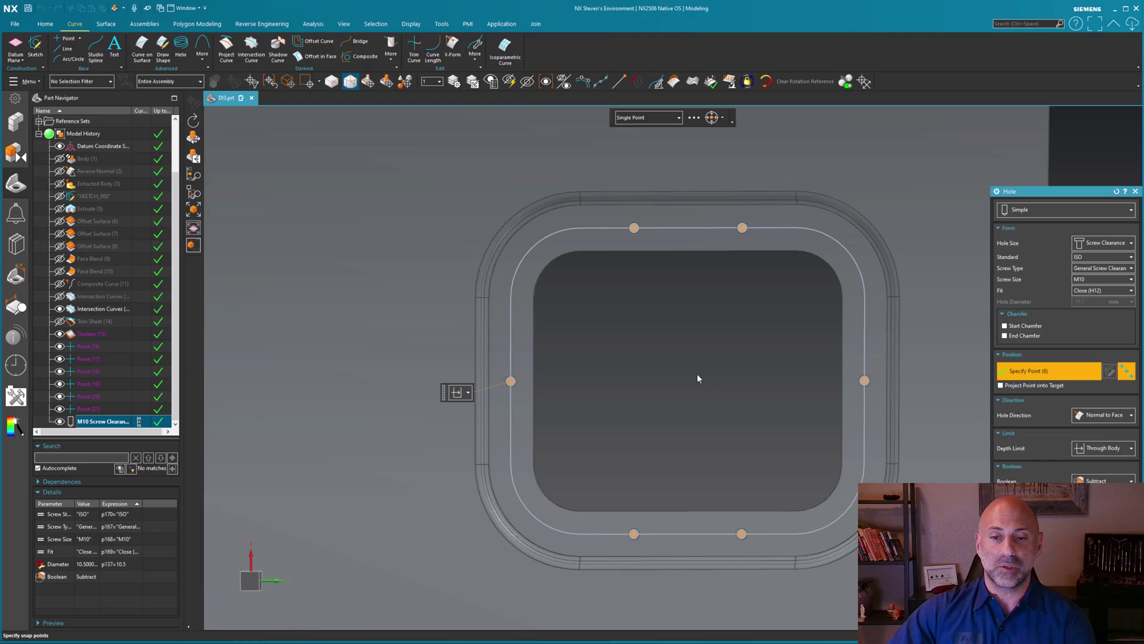
pyautogui.moveTo(1046, 191); pyautogui.dragTo(264, 118)
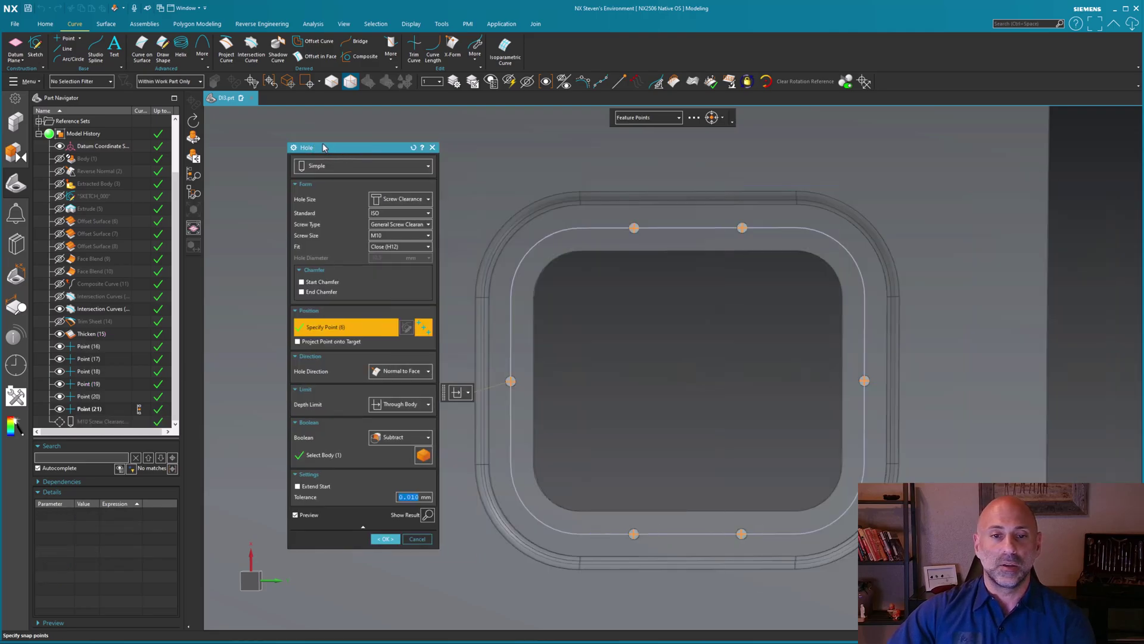
pyautogui.click(323, 200)
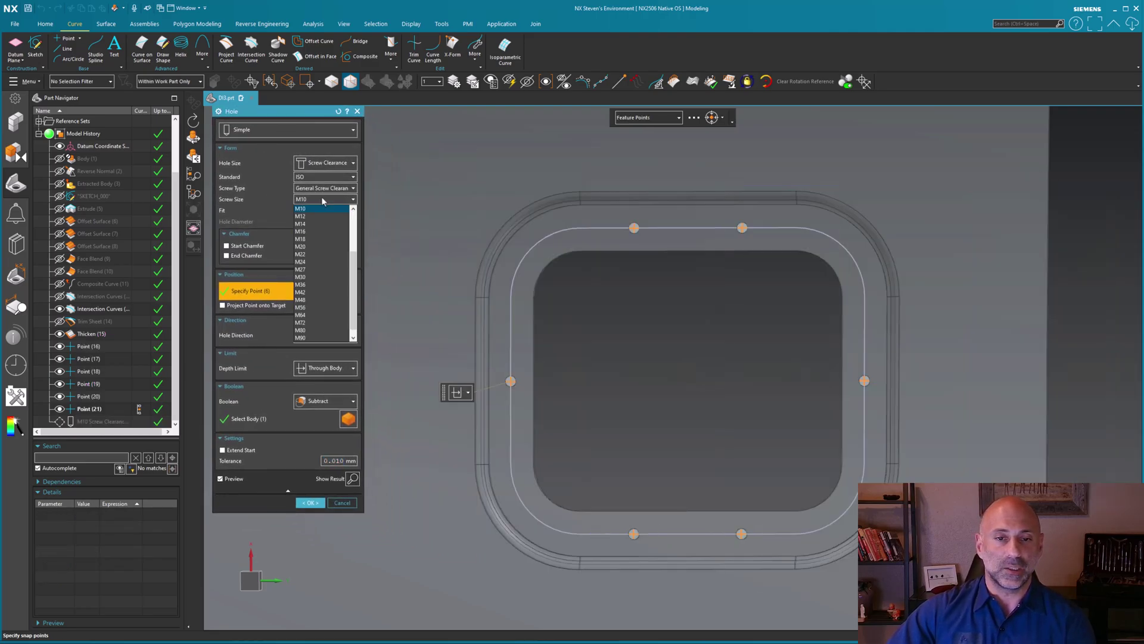
pyautogui.click(309, 255)
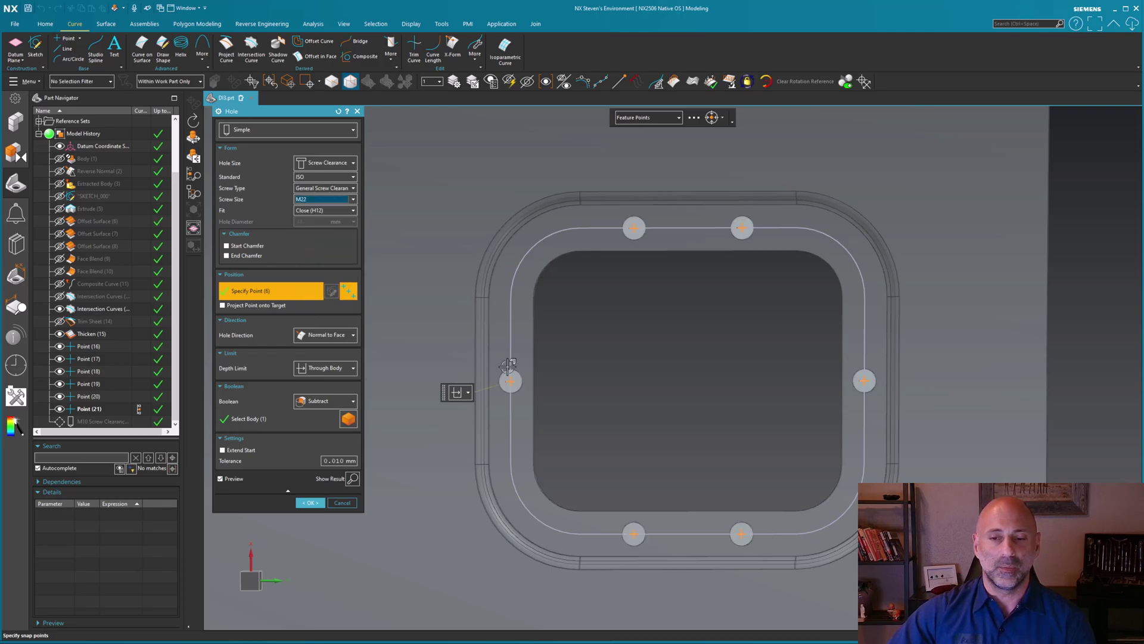
pyautogui.keyDown('shift'); pyautogui.moveTo(591, 376); pyautogui.dragTo(639, 371, button='middle'); pyautogui.keyUp('shift')
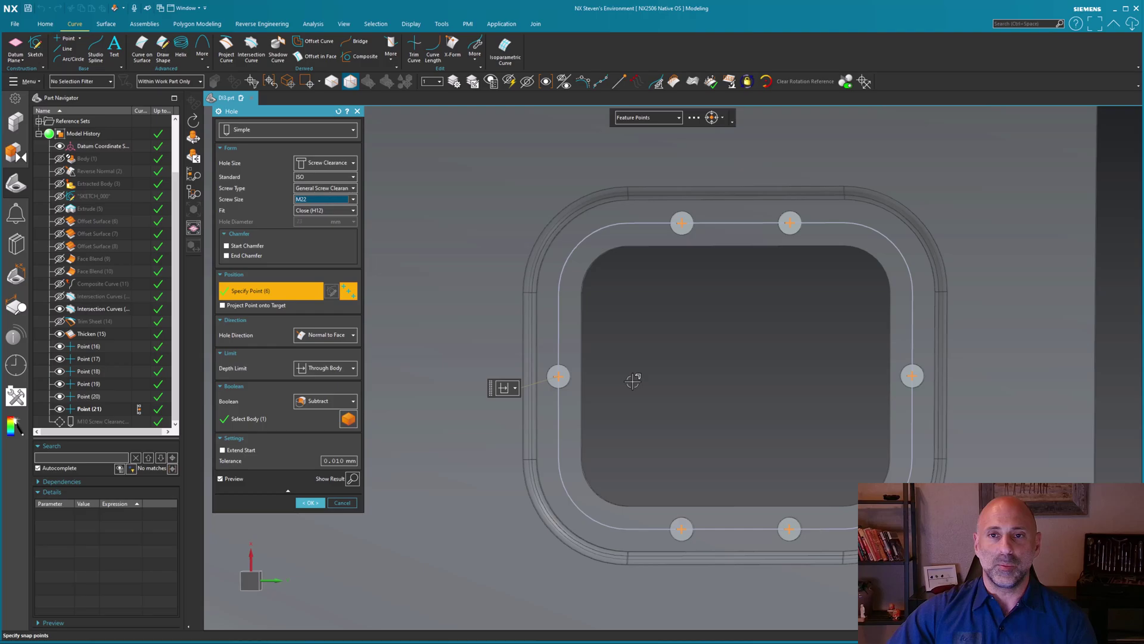
pyautogui.click(311, 502)
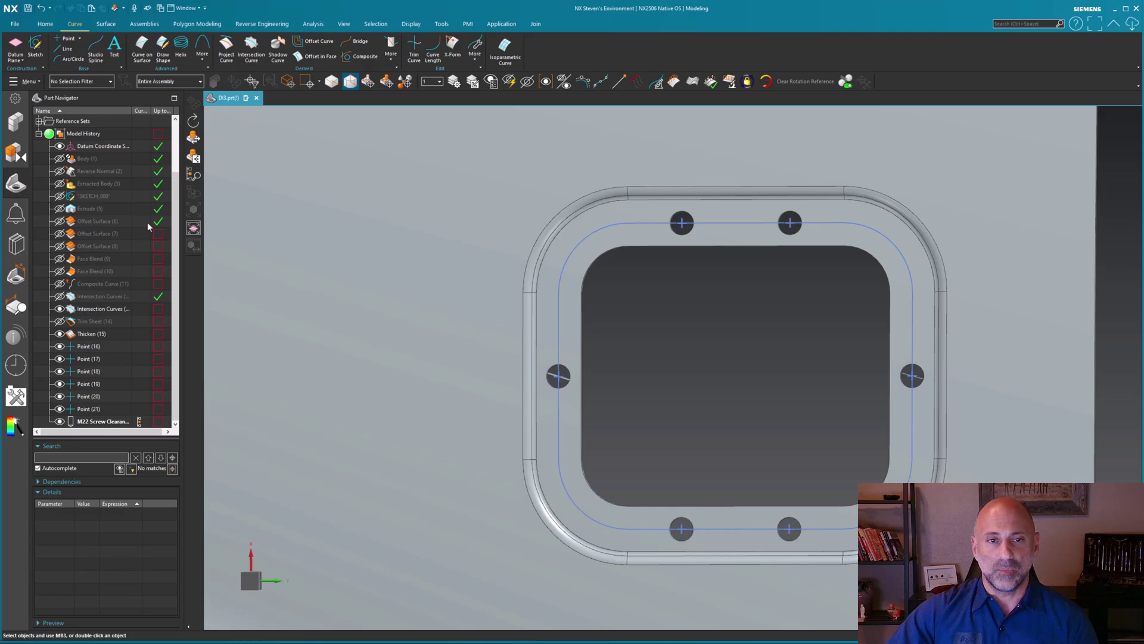
# - Regenerate the model with Tools > Update Model to show the resized holes
pyautogui.click(441, 24)
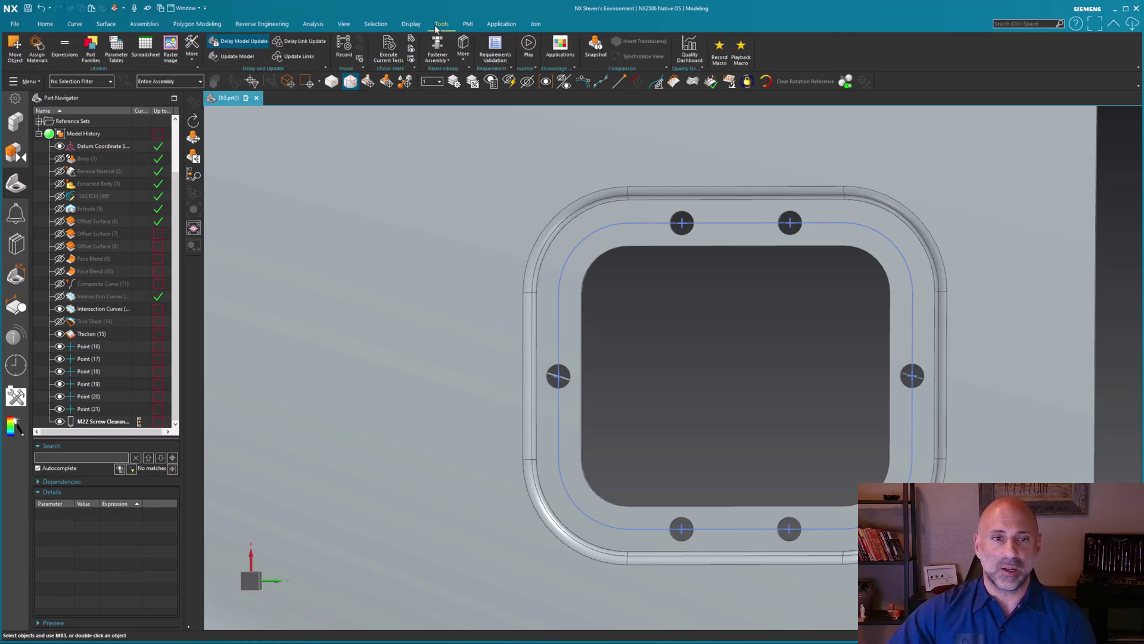
pyautogui.click(231, 56)
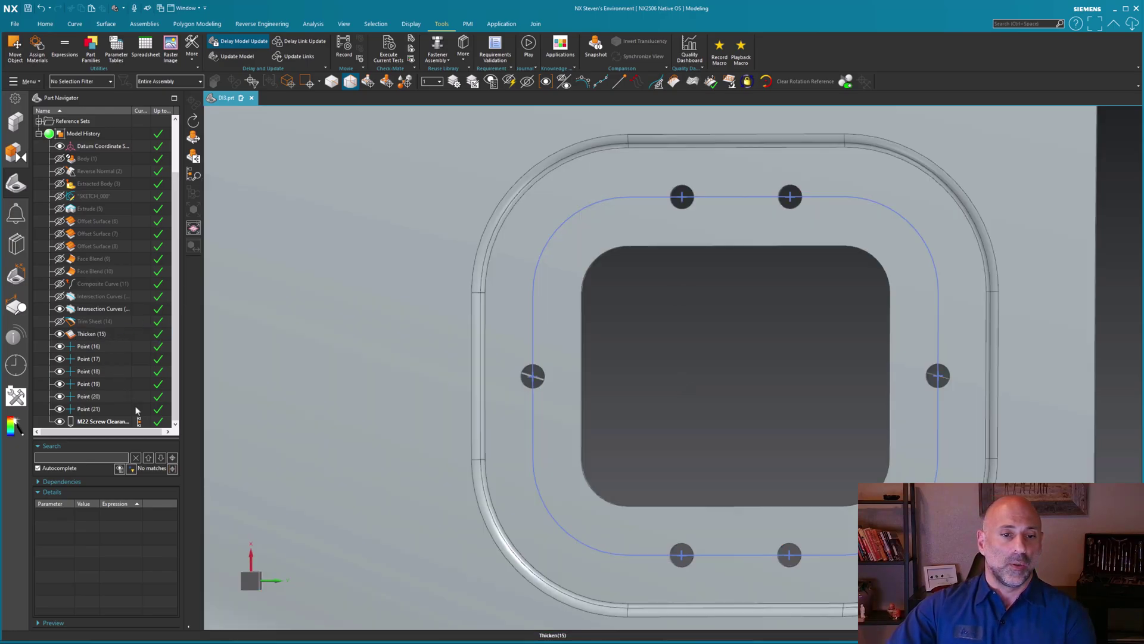
# - Roll back to the last point and add points on the curve's left side and lower-left corner arc
pyautogui.doubleClick(138, 408)
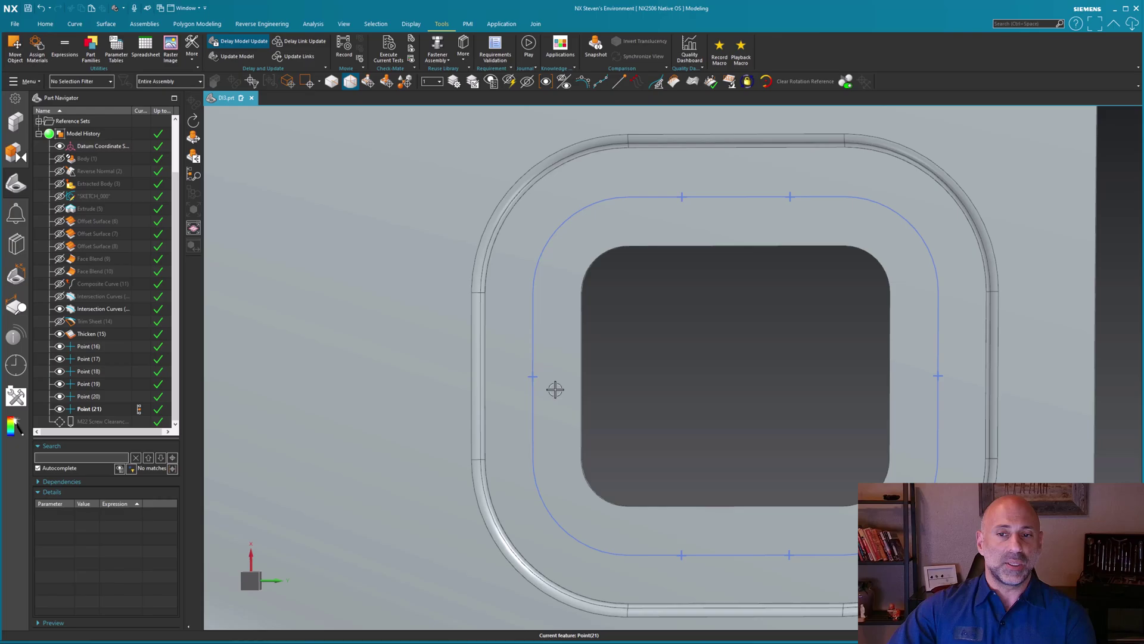
pyautogui.click(74, 24)
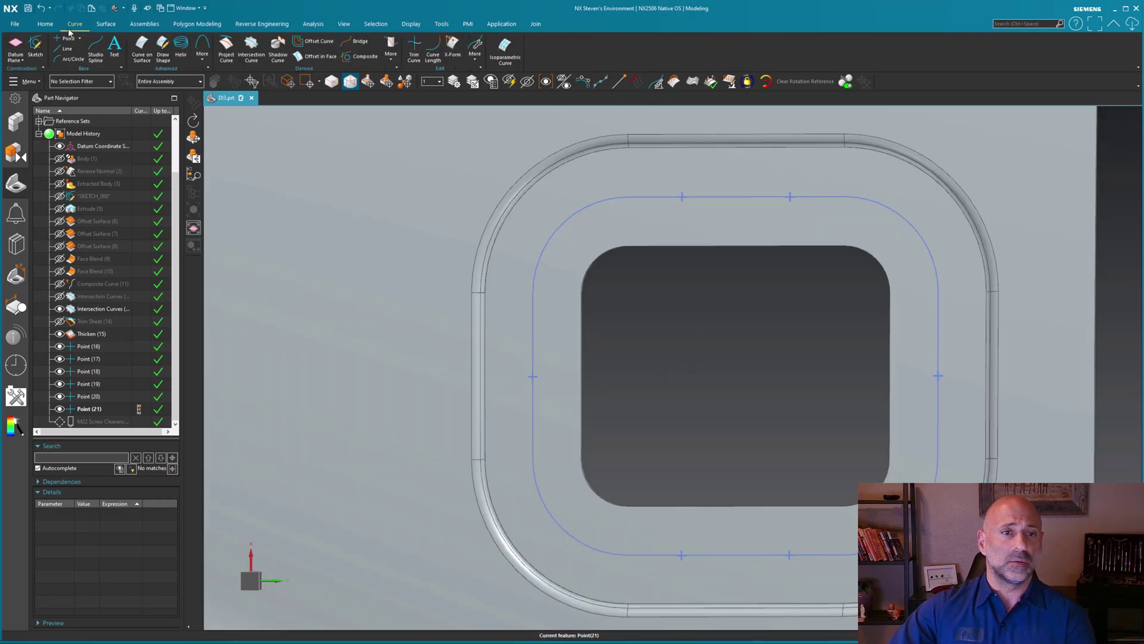
pyautogui.click(69, 41)
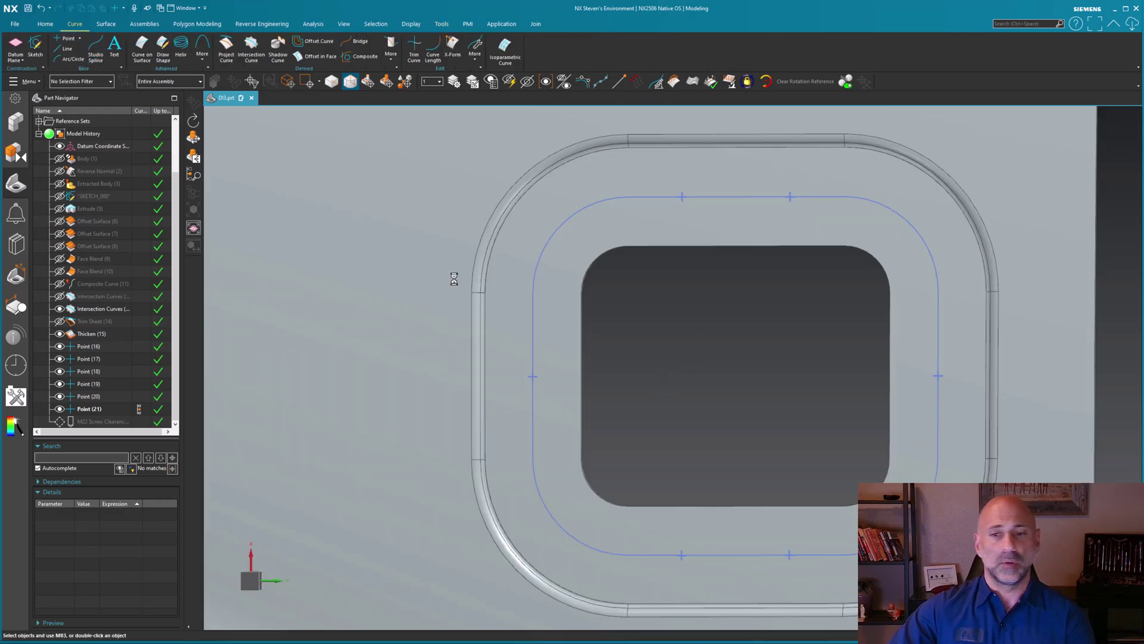
pyautogui.click(533, 315)
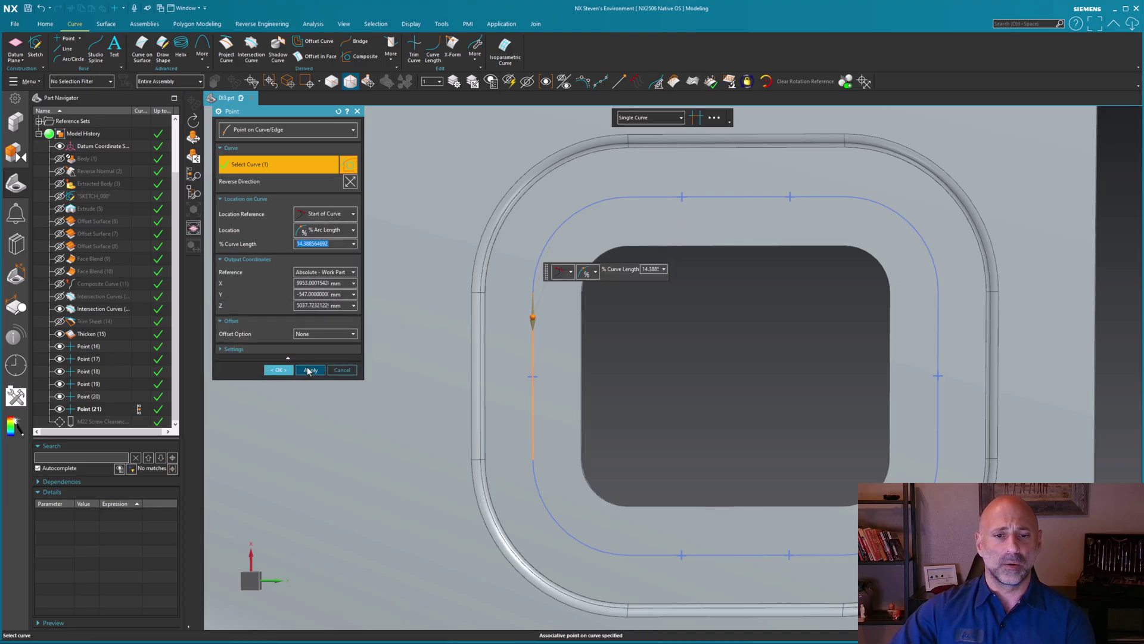
pyautogui.click(310, 370)
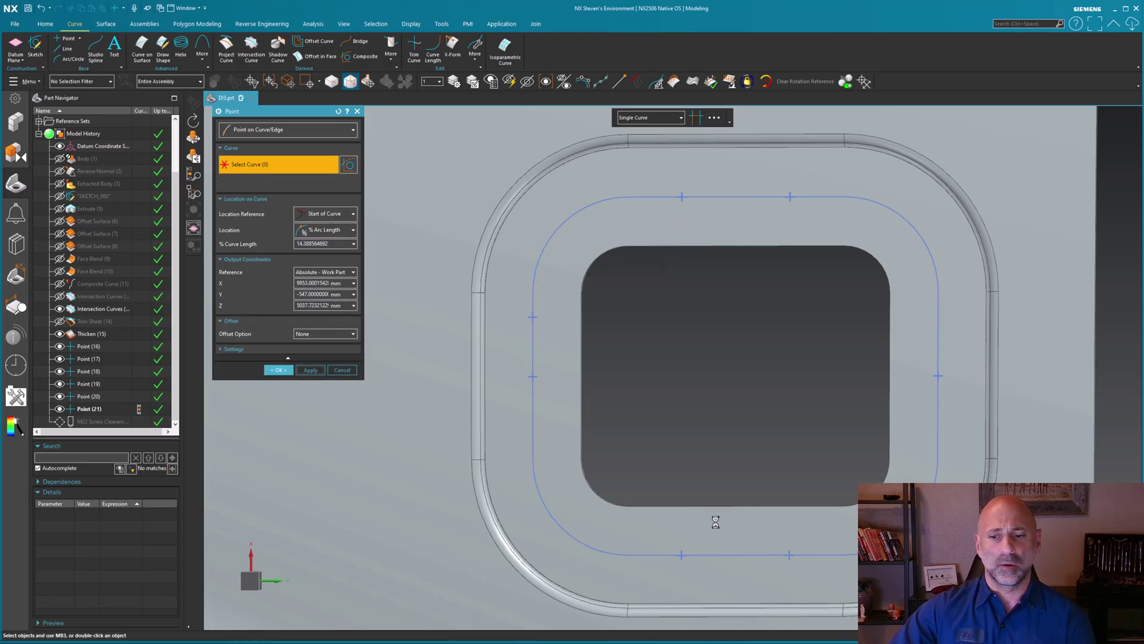
pyautogui.click(579, 540)
pyautogui.click(309, 370)
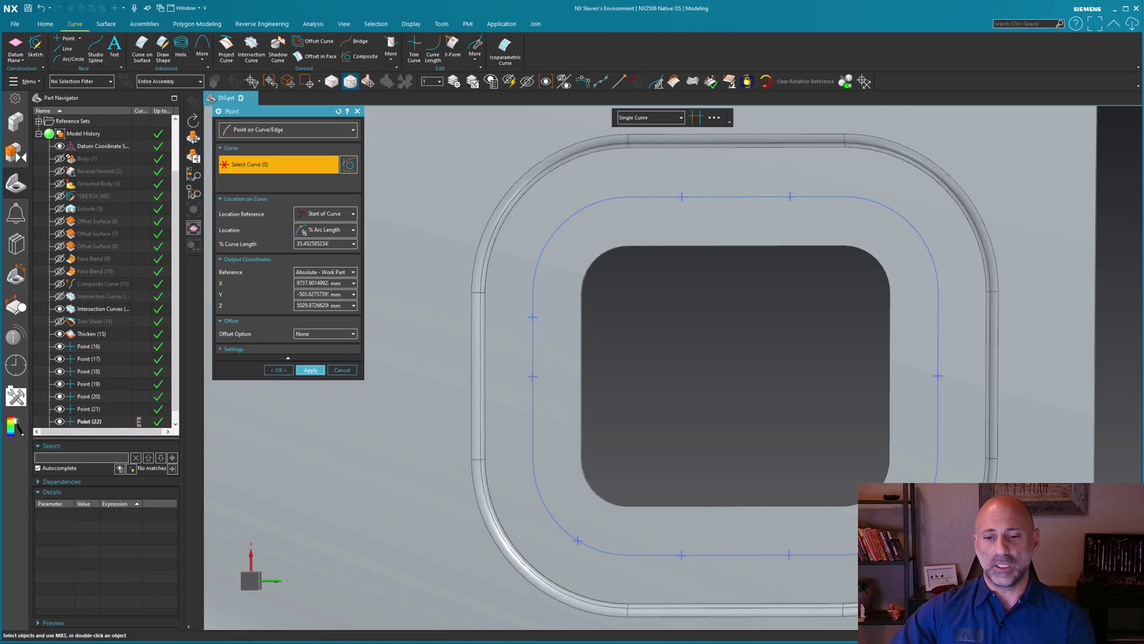
# - Add points near the lower-right and top-right corner arcs and finish point creation
pyautogui.click(935, 471)
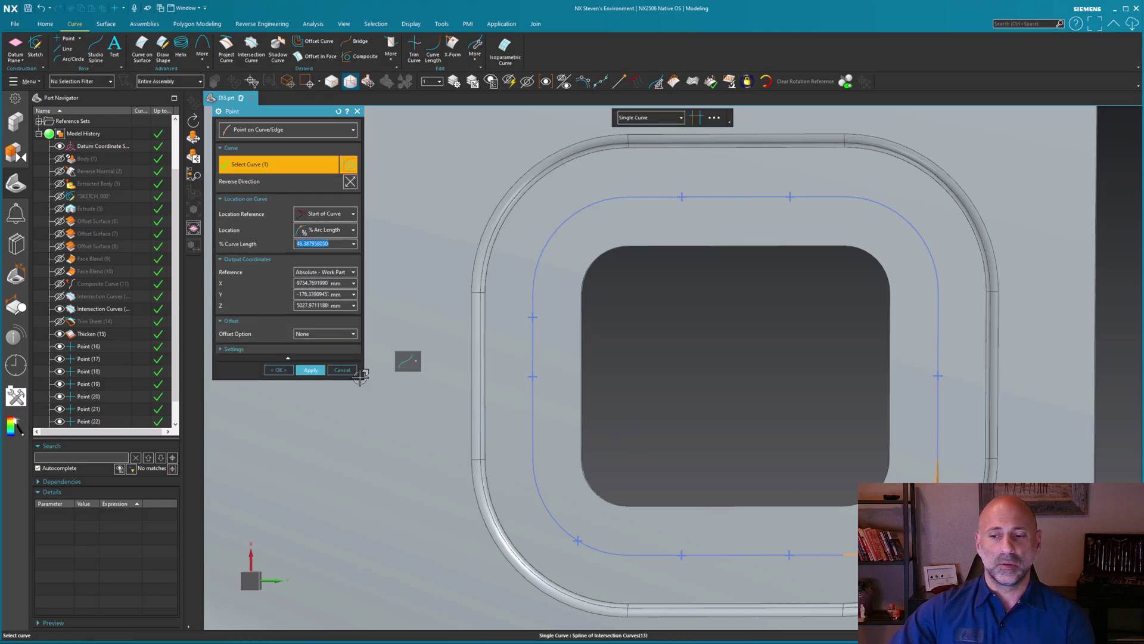
pyautogui.click(310, 371)
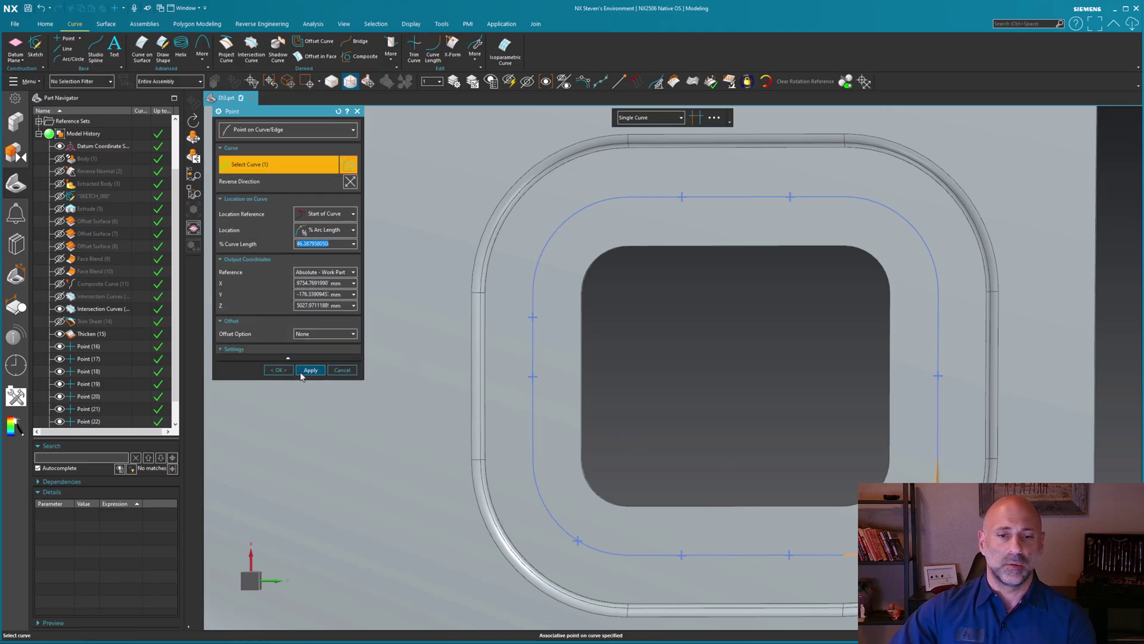
pyautogui.click(903, 218)
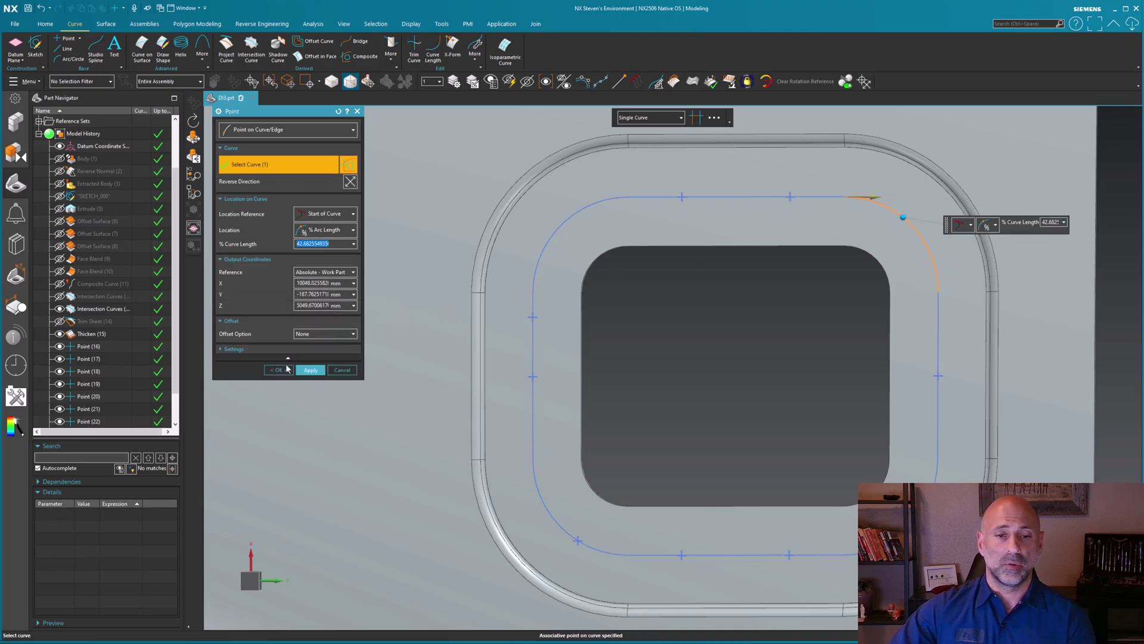
pyautogui.click(279, 370)
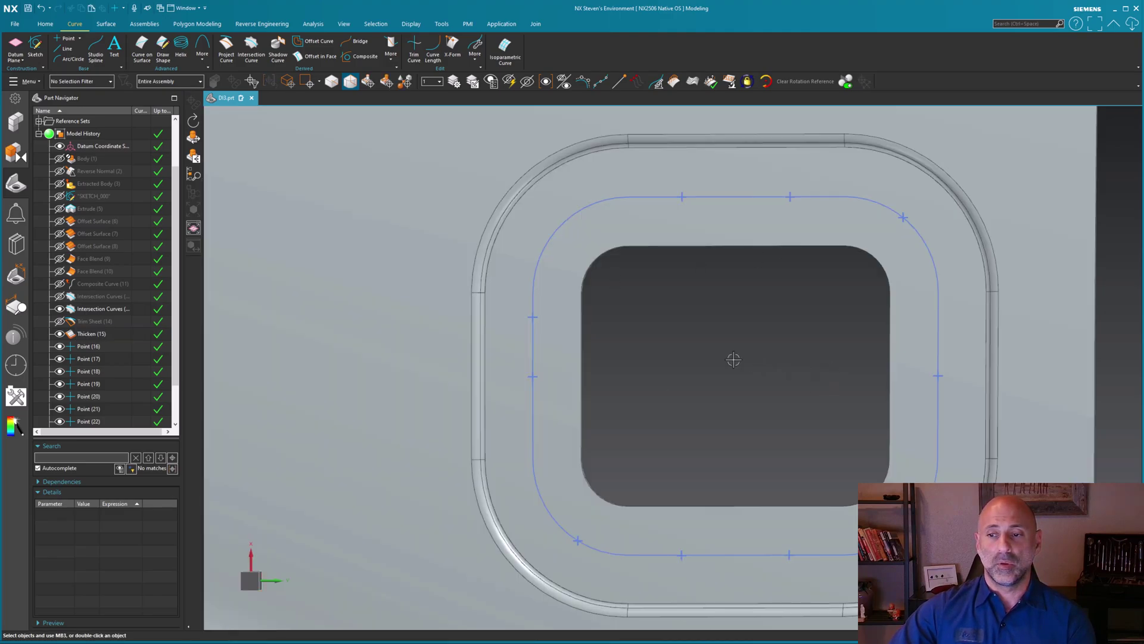
pyautogui.moveTo(484, 376)
pyautogui.mouseDown(button='middle')
pyautogui.moveTo(749, 374)
pyautogui.moveTo(649, 411)
pyautogui.mouseUp(button='middle')
pyautogui.scroll(-3, 86, 412)
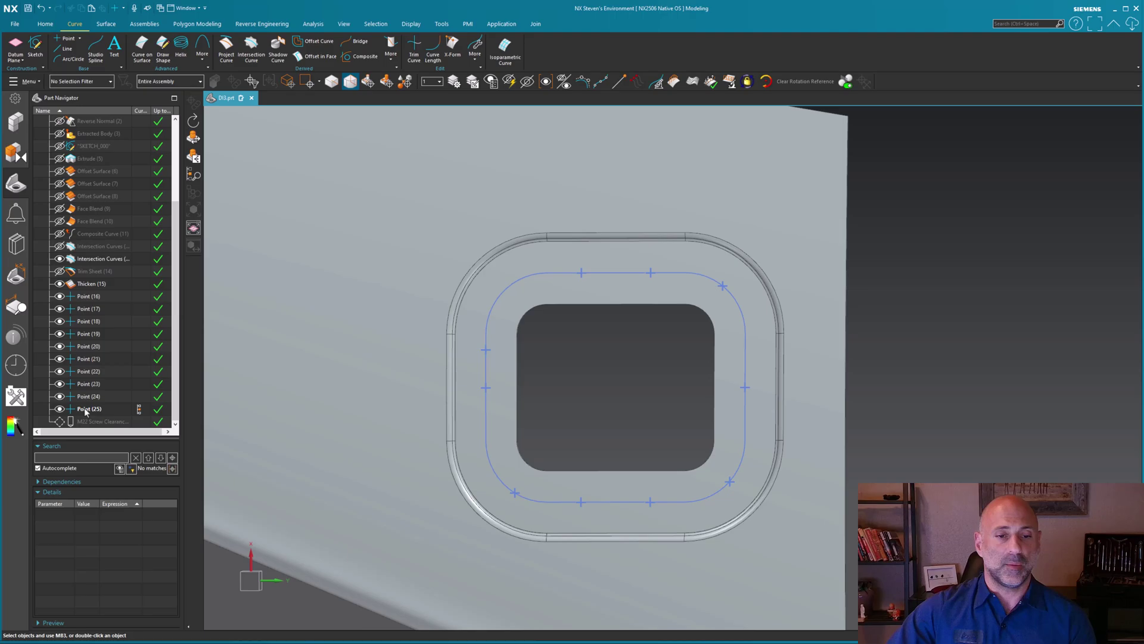
# - Make the M22 hole feature current, edit it and keep Feature Points as the snap type
pyautogui.click(139, 421)
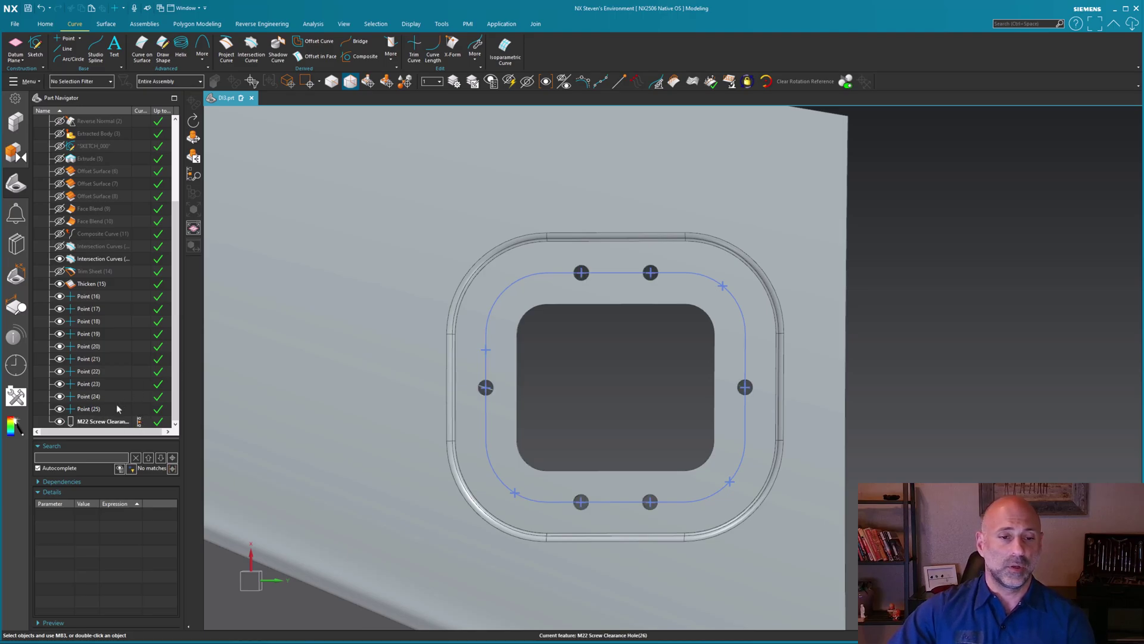
pyautogui.click(98, 422)
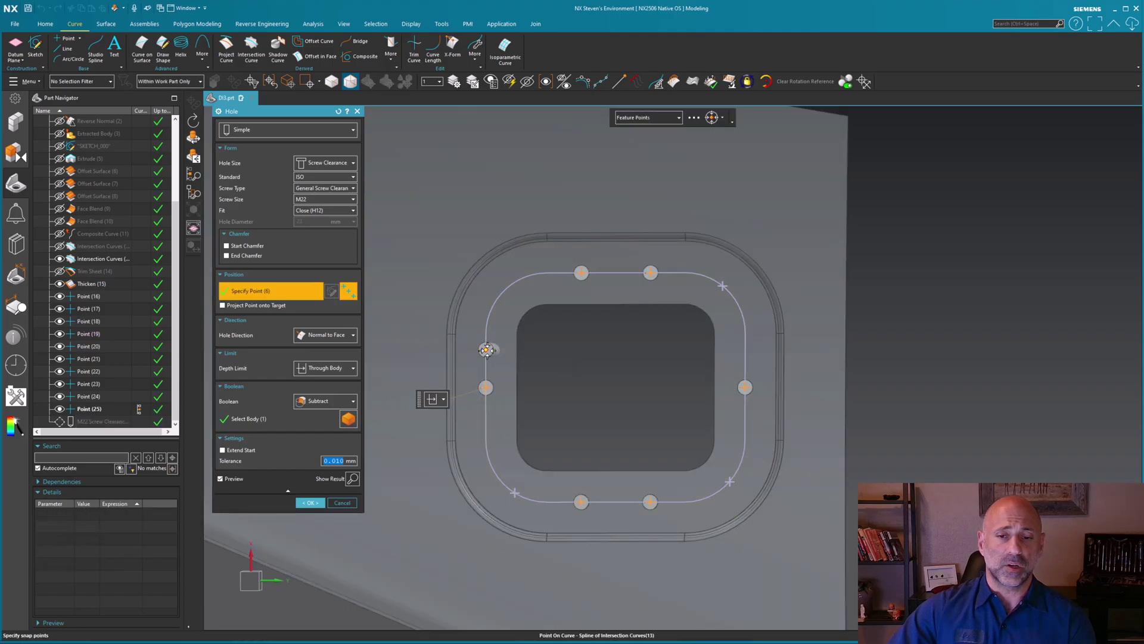
pyautogui.click(677, 118)
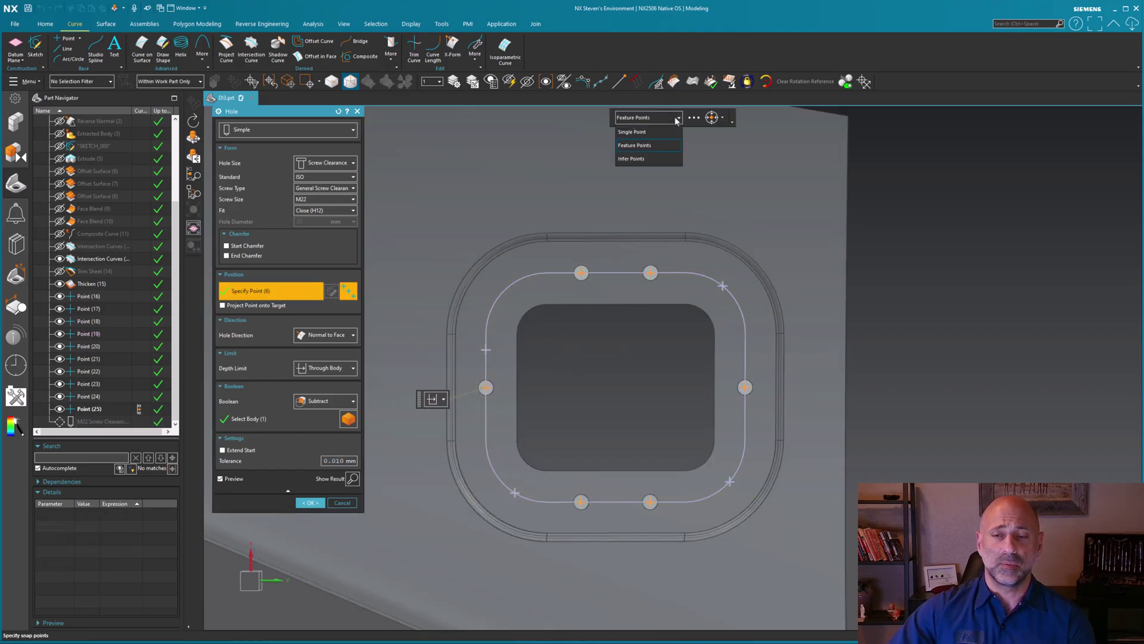
pyautogui.click(677, 119)
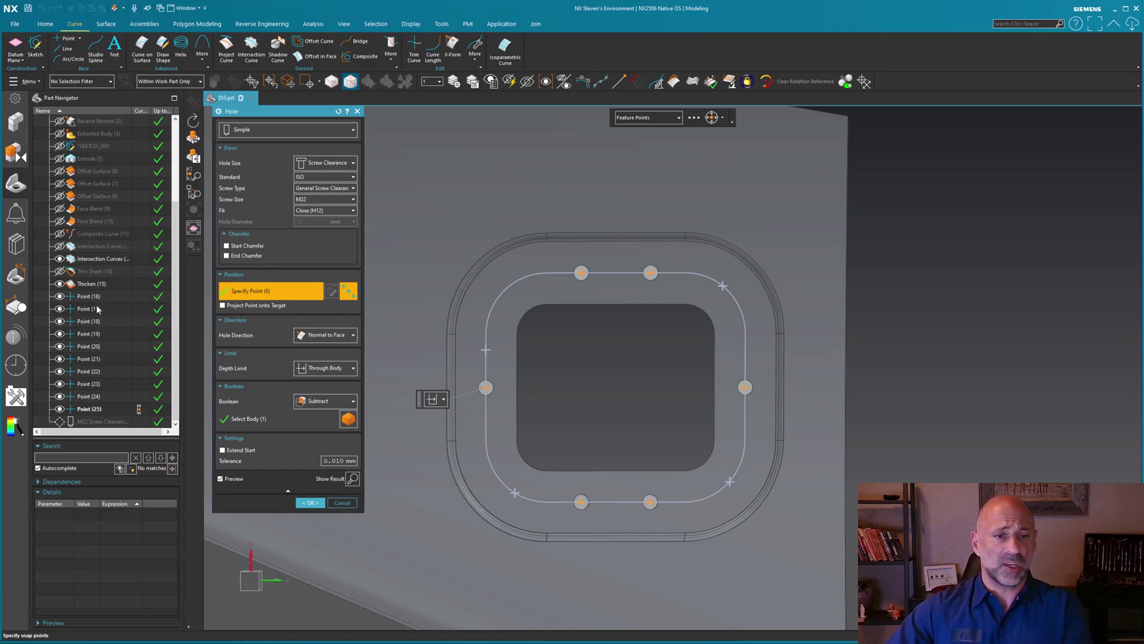
# - Add the four new side and corner points so the M22 hole places ten holes
pyautogui.click(94, 374)
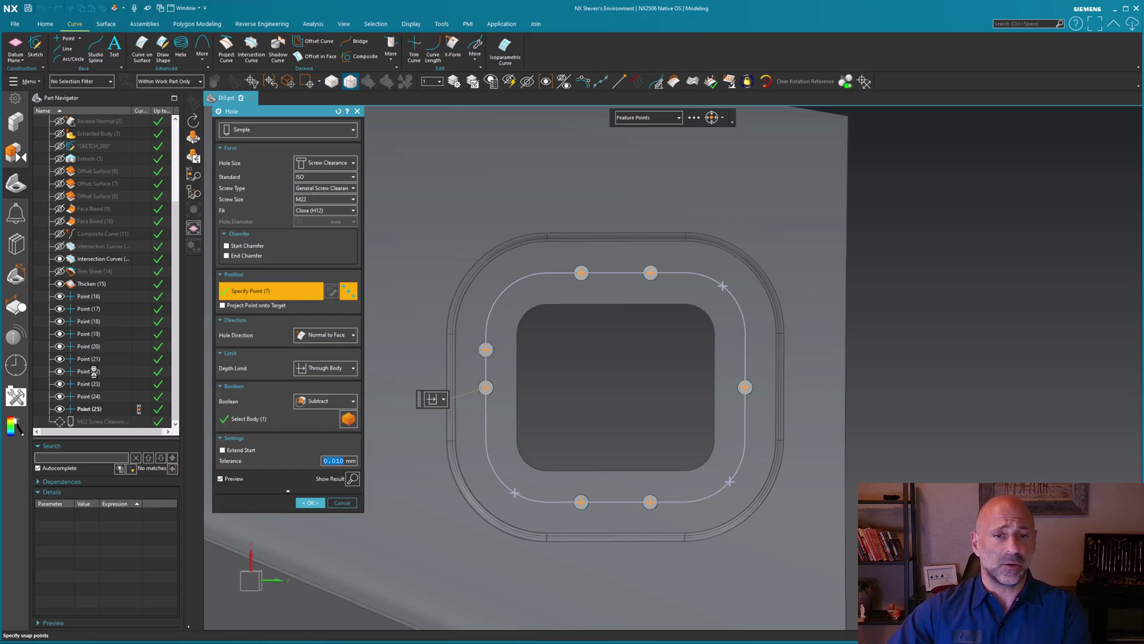
pyautogui.click(94, 409)
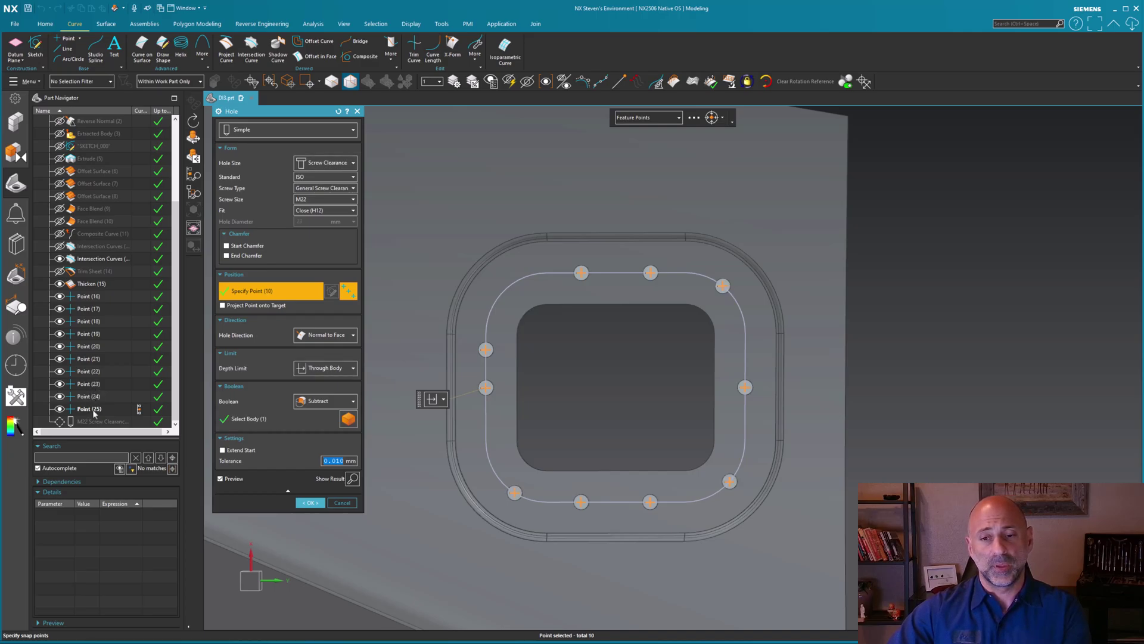
pyautogui.click(307, 503)
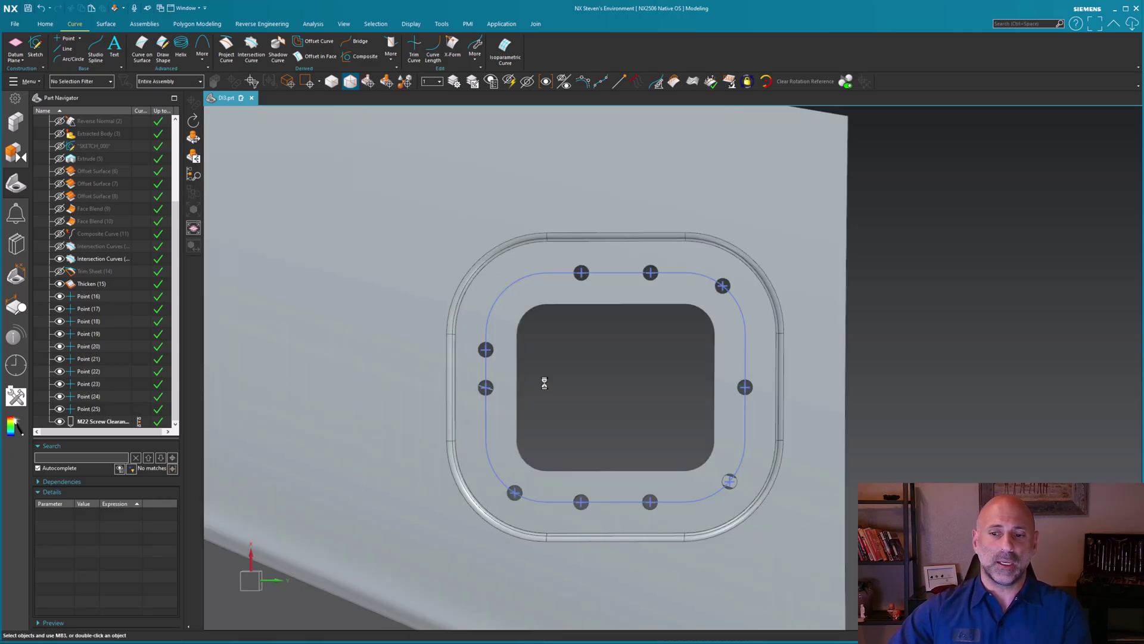
# - Enable Extend Start on the M22 hole feature so all ten holes cut through the curved flange
pyautogui.moveTo(598, 392); pyautogui.dragTo(572, 363, button='middle')
pyautogui.scroll(10, 706, 429)
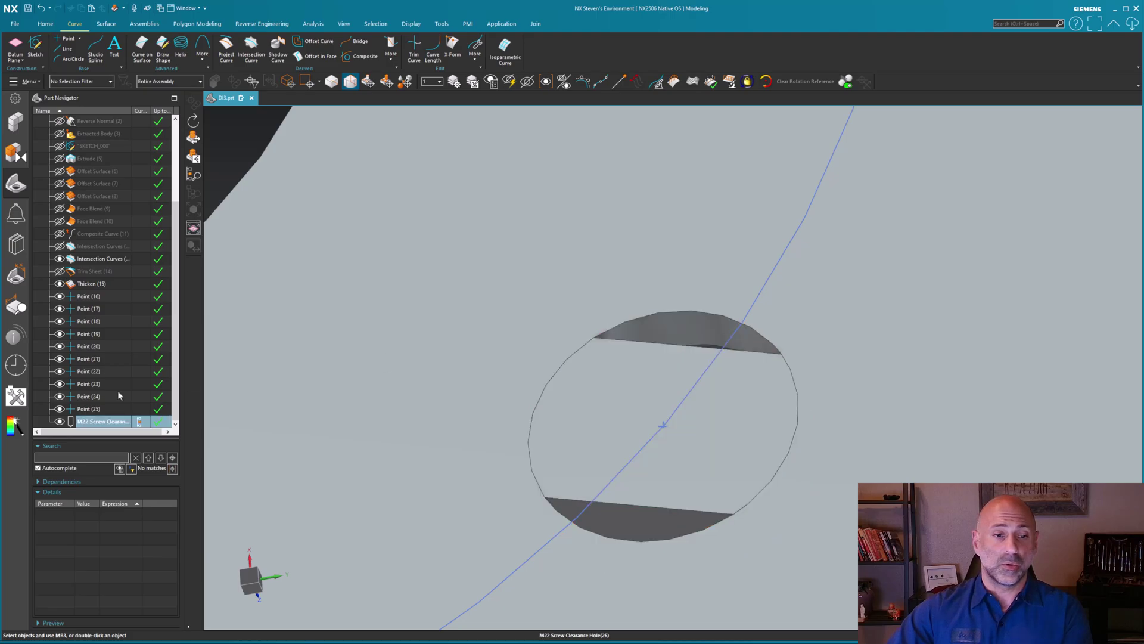
pyautogui.doubleClick(104, 422)
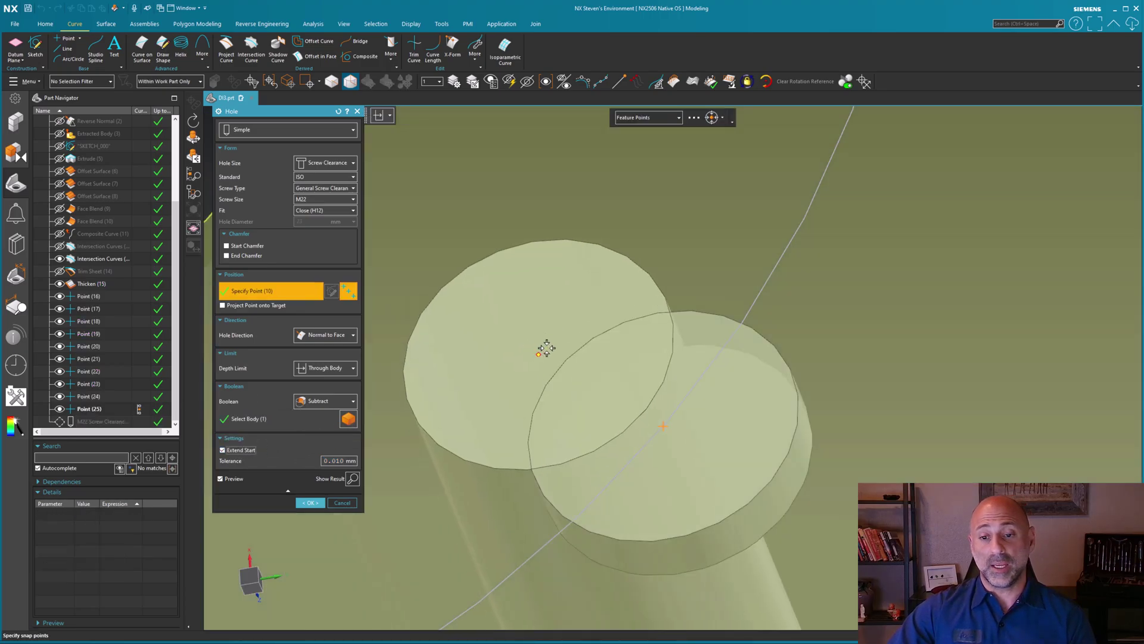
pyautogui.middleClick(544, 345)
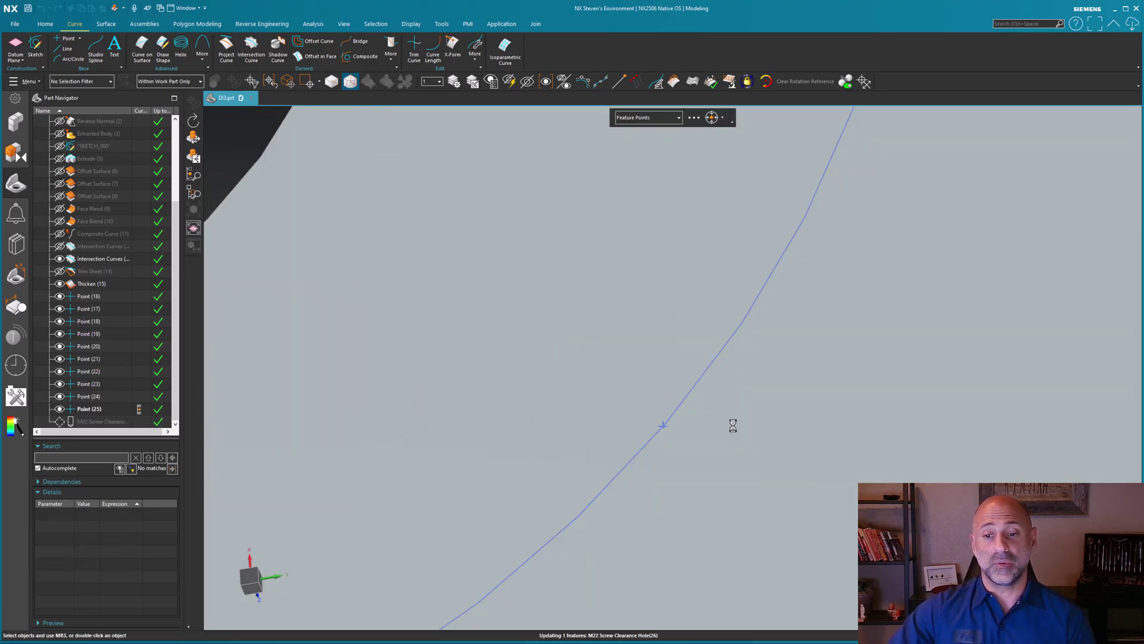
pyautogui.scroll(-3, 733, 425)
pyautogui.scroll(-3, 733, 425)
pyautogui.scroll(-3, 733, 425)
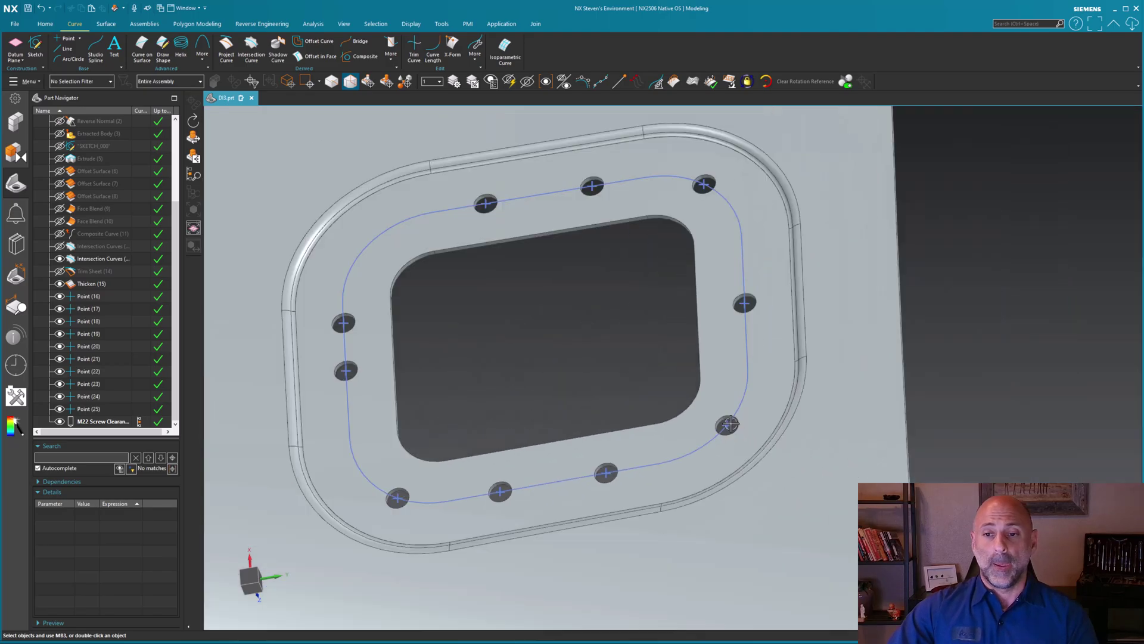
pyautogui.moveTo(608, 367); pyautogui.dragTo(661, 371, button='middle')
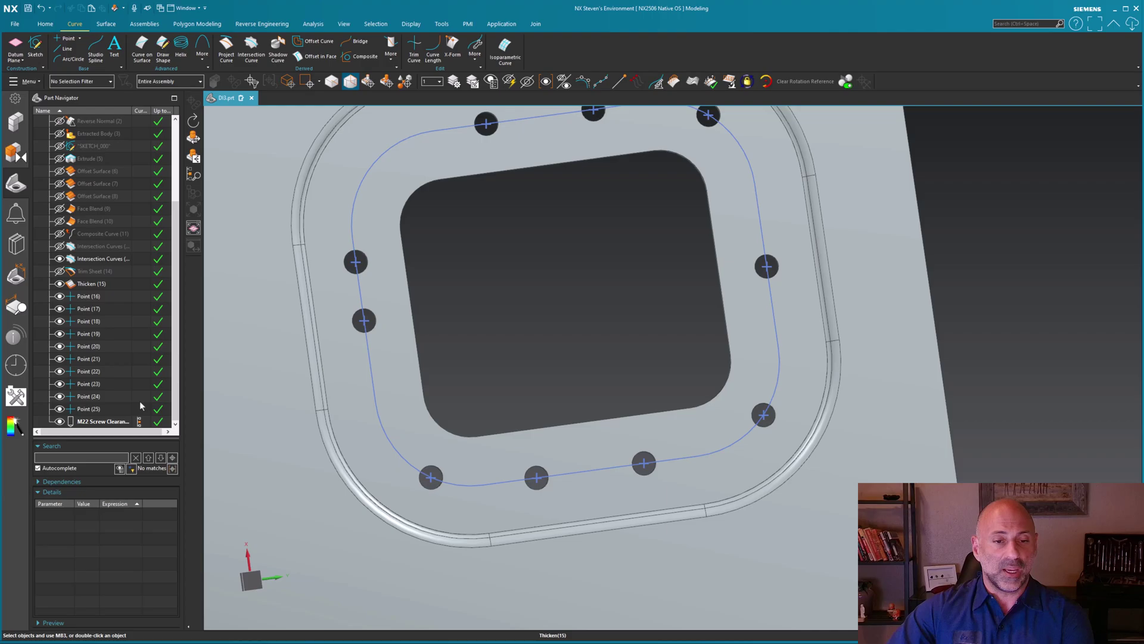
# - Roll back to Point (25), hide the intersection curve and select the ten flange points for a composite curve
pyautogui.doubleClick(138, 409)
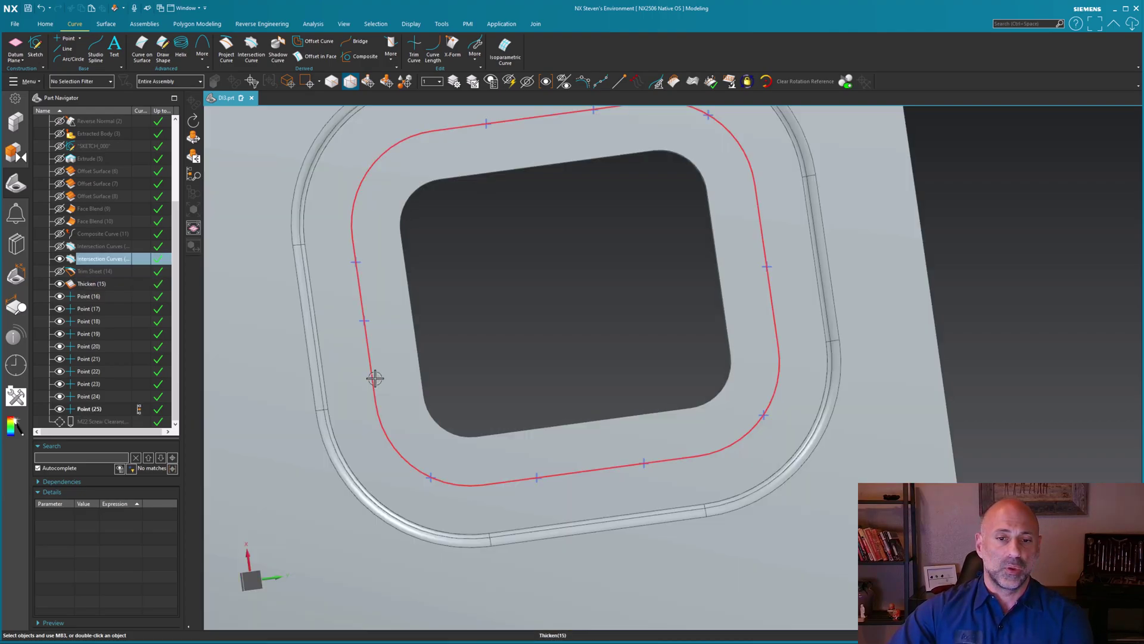
pyautogui.click(58, 259)
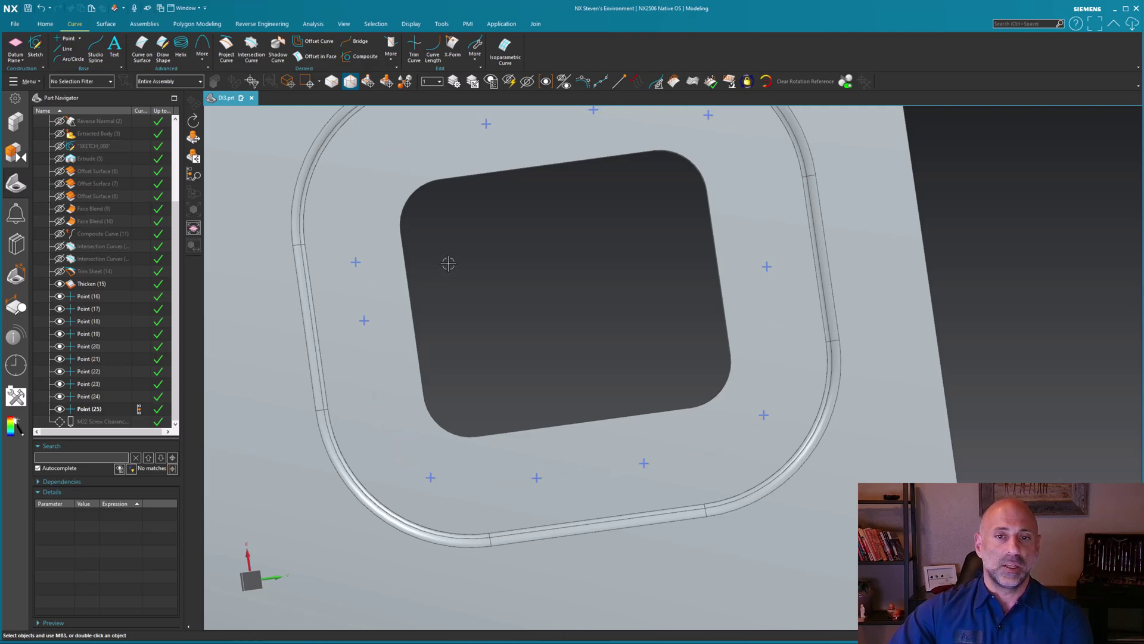
pyautogui.click(365, 56)
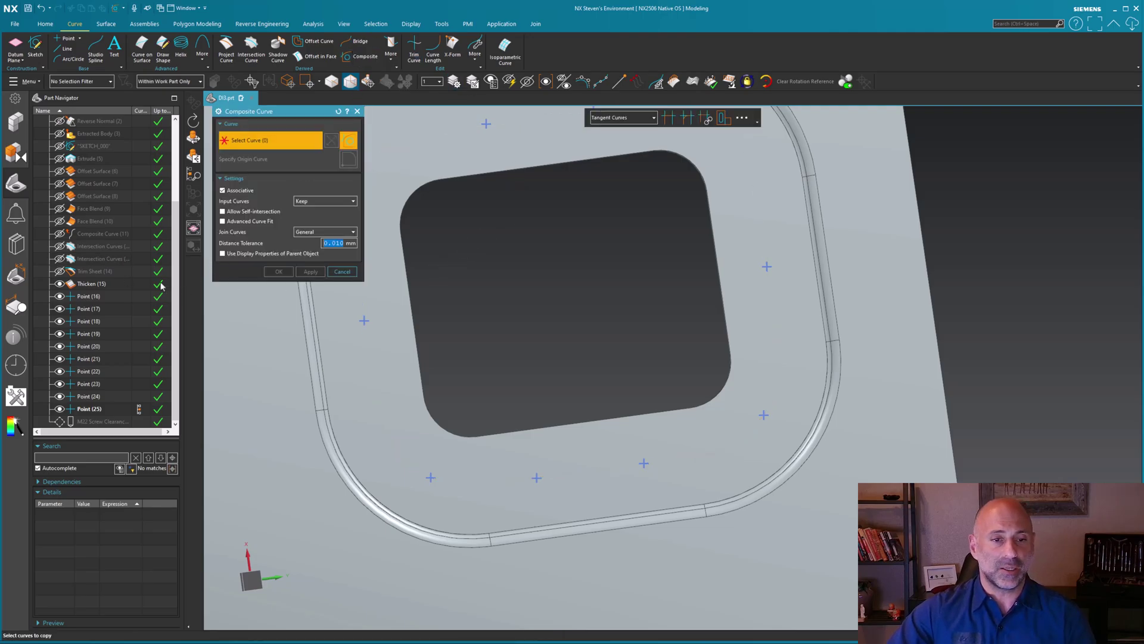
pyautogui.click(93, 297)
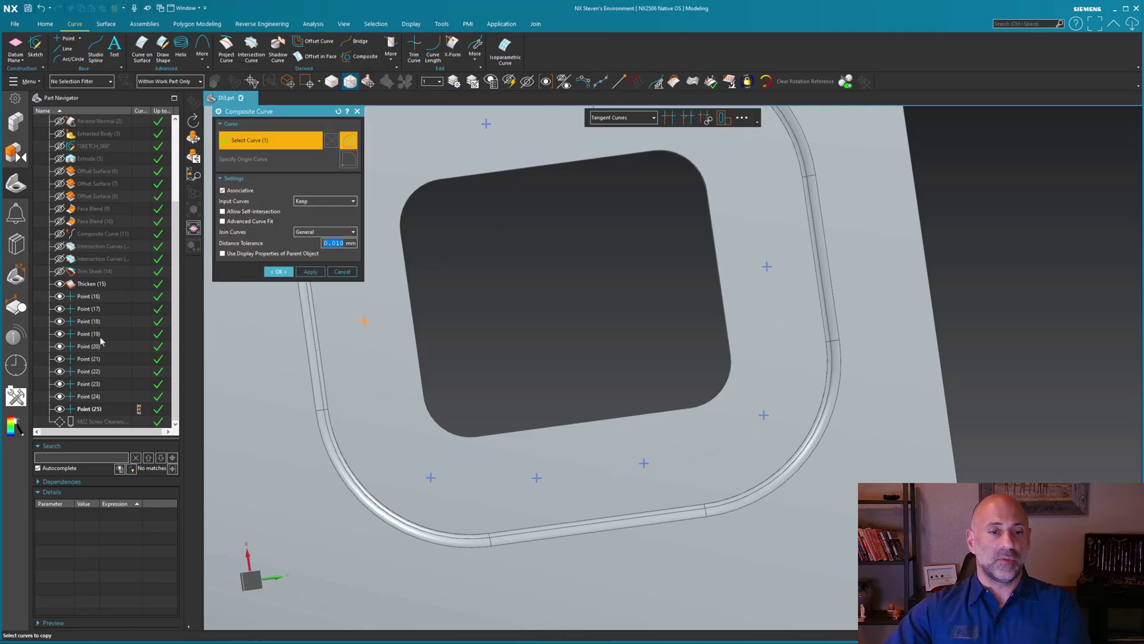
pyautogui.keyDown('shift'); pyautogui.click(98, 410); pyautogui.keyUp('shift')
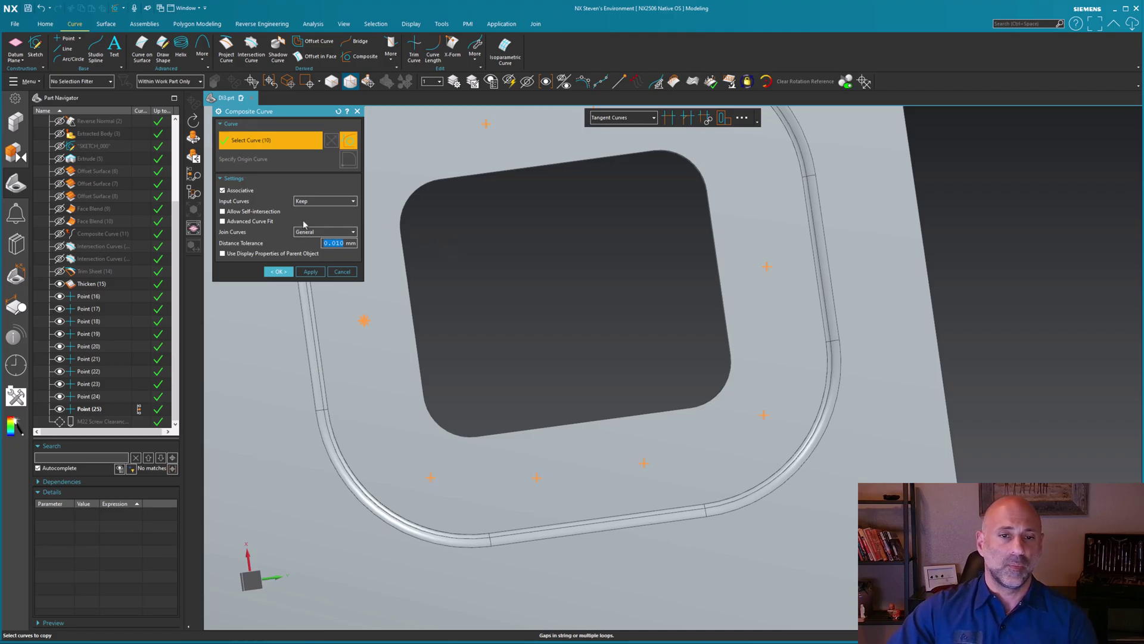
# - Create the composite curve with Input Curves set to Hide and fit the part in view
pyautogui.click(324, 201)
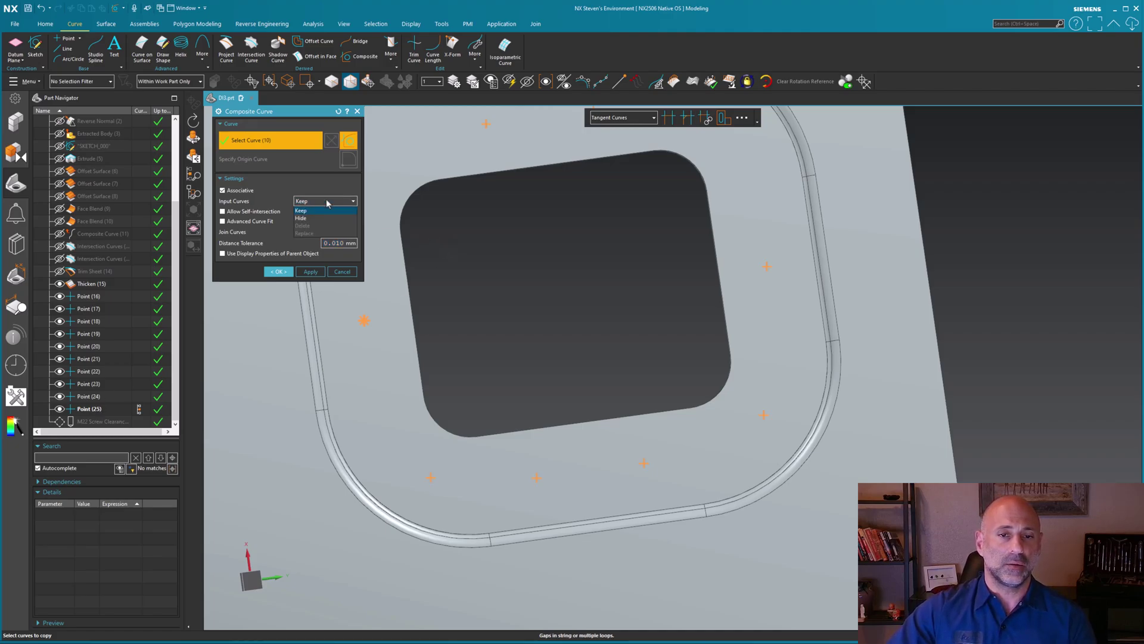
pyautogui.click(313, 220)
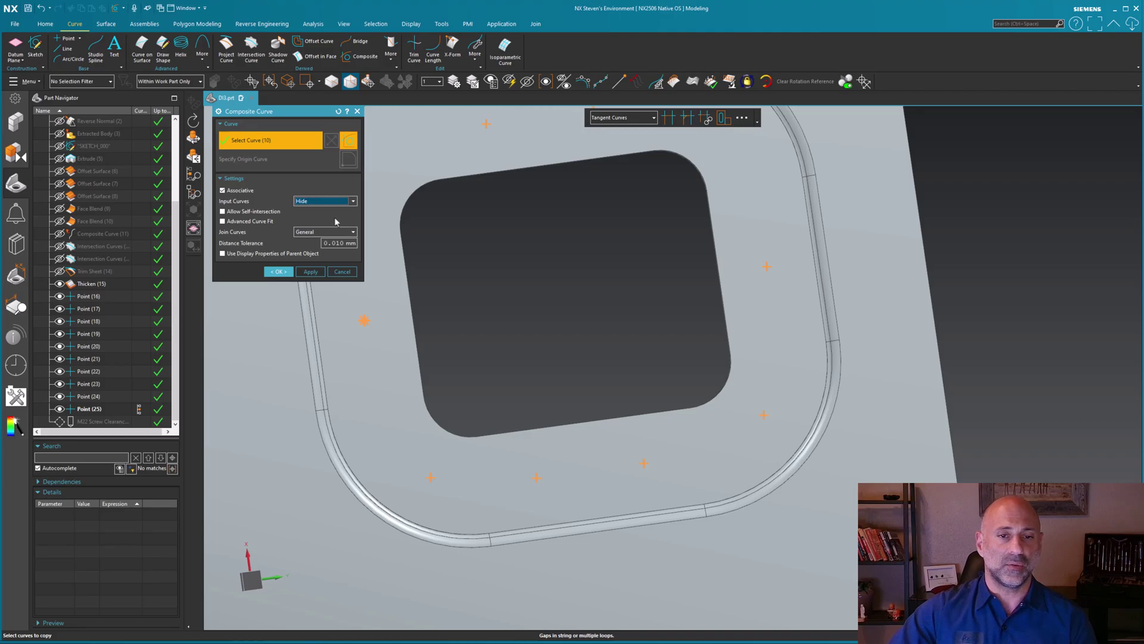
pyautogui.click(283, 273)
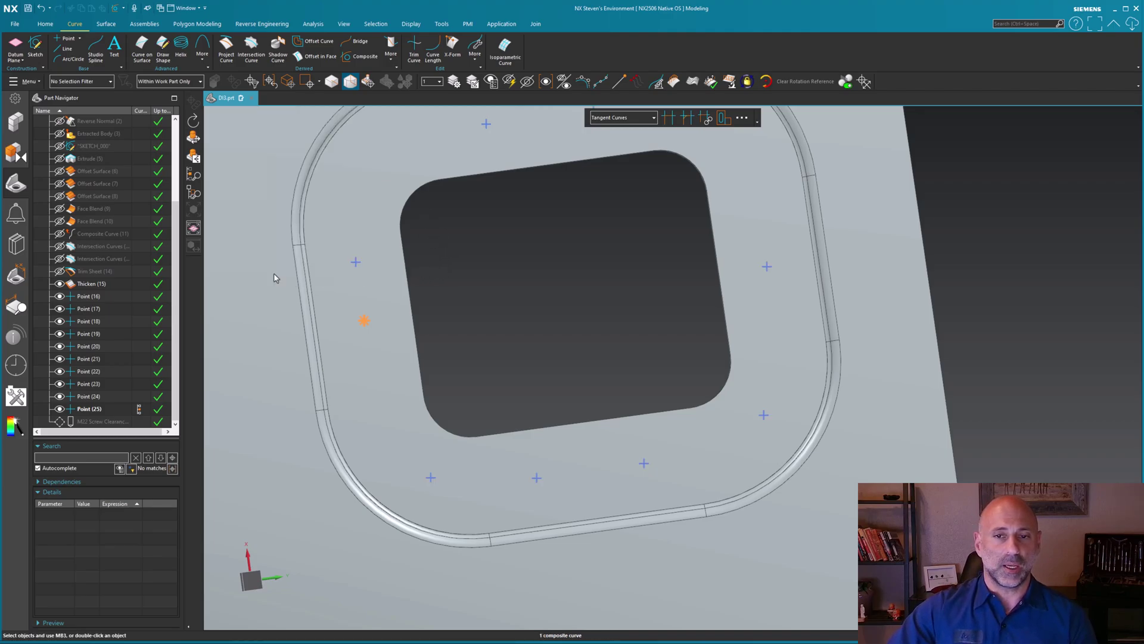
pyautogui.click(536, 291)
pyautogui.press('Escape')
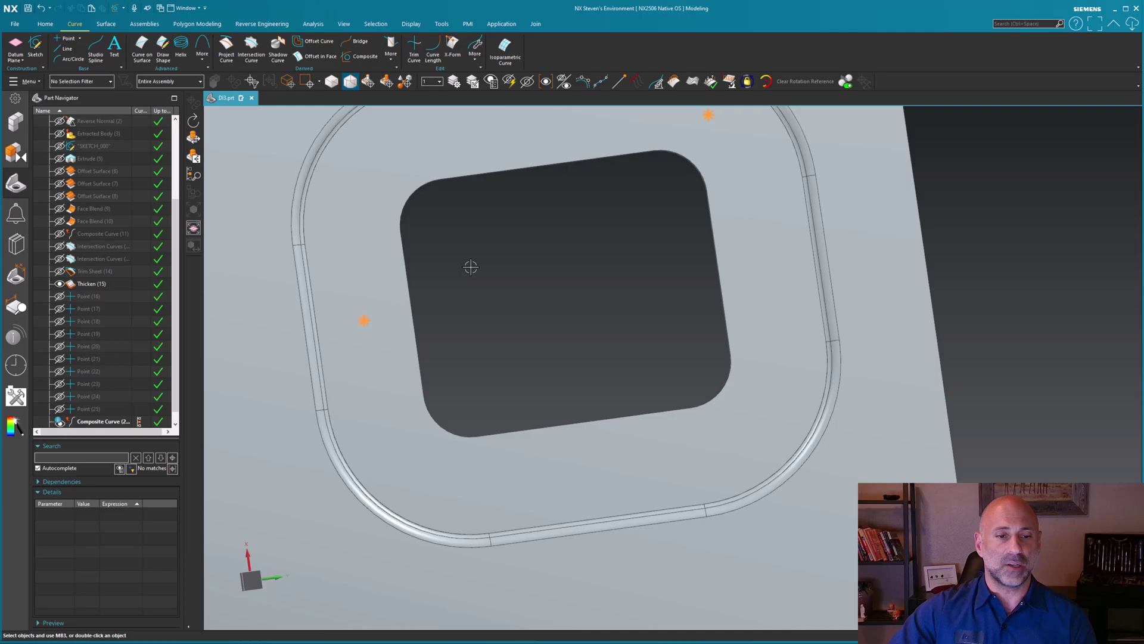
pyautogui.rightClick(463, 260)
# - Edit the composite curve and change Join Curves from General to No
pyautogui.click(501, 275)
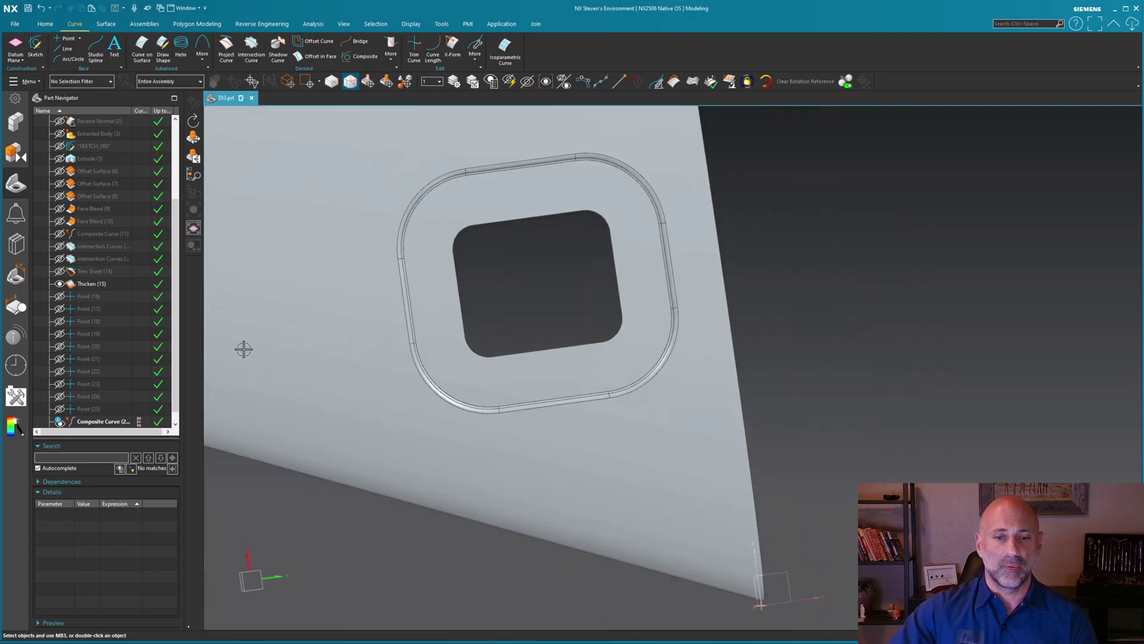
pyautogui.click(106, 408)
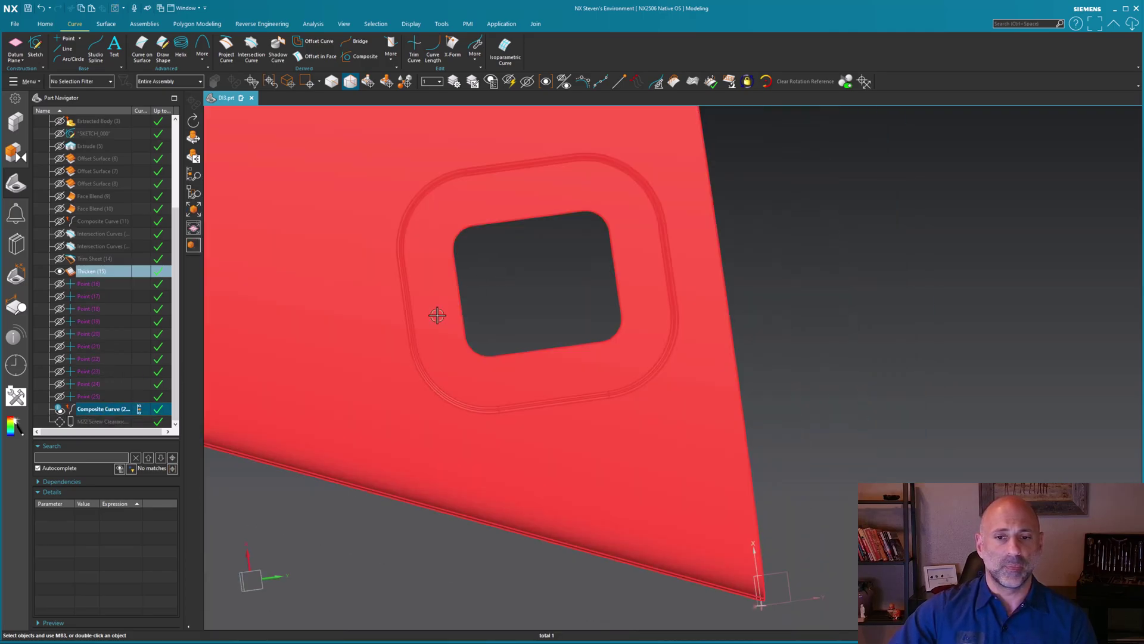
pyautogui.moveTo(429, 313); pyautogui.dragTo(275, 370, button='middle')
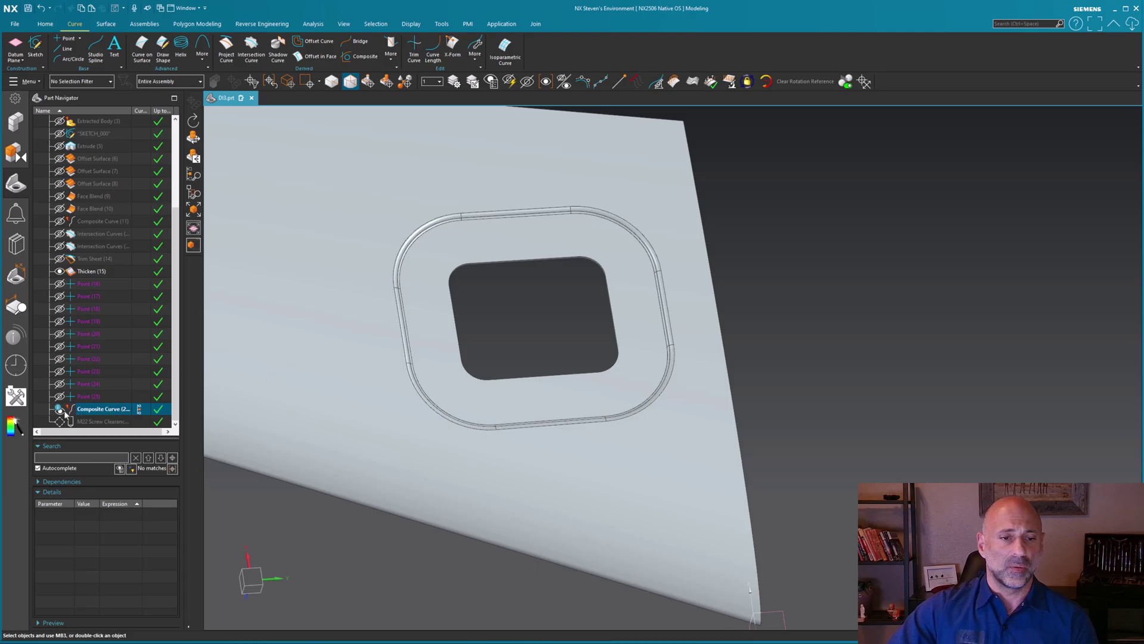
pyautogui.moveTo(139, 409)
pyautogui.doubleClick(103, 409)
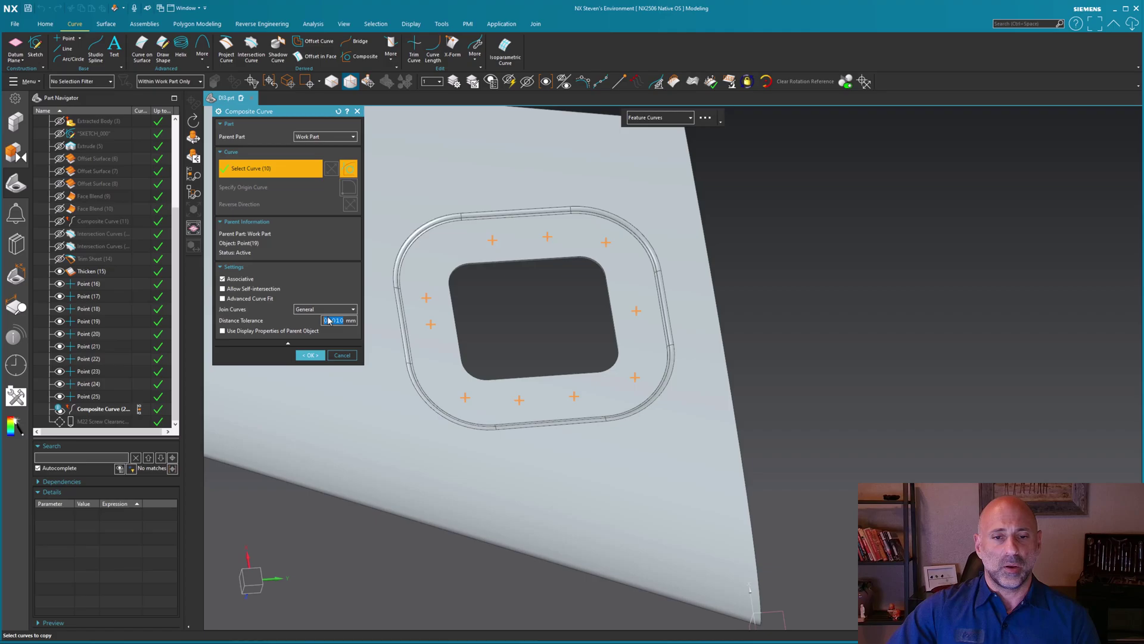
pyautogui.click(323, 310)
pyautogui.click(322, 320)
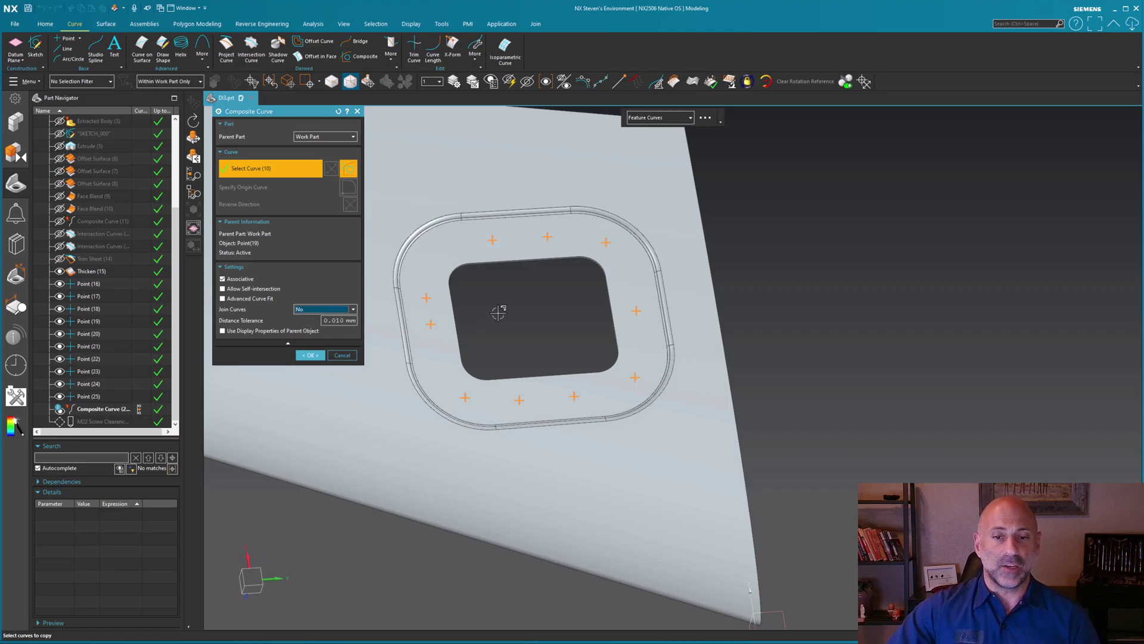
pyautogui.middleClick(495, 316)
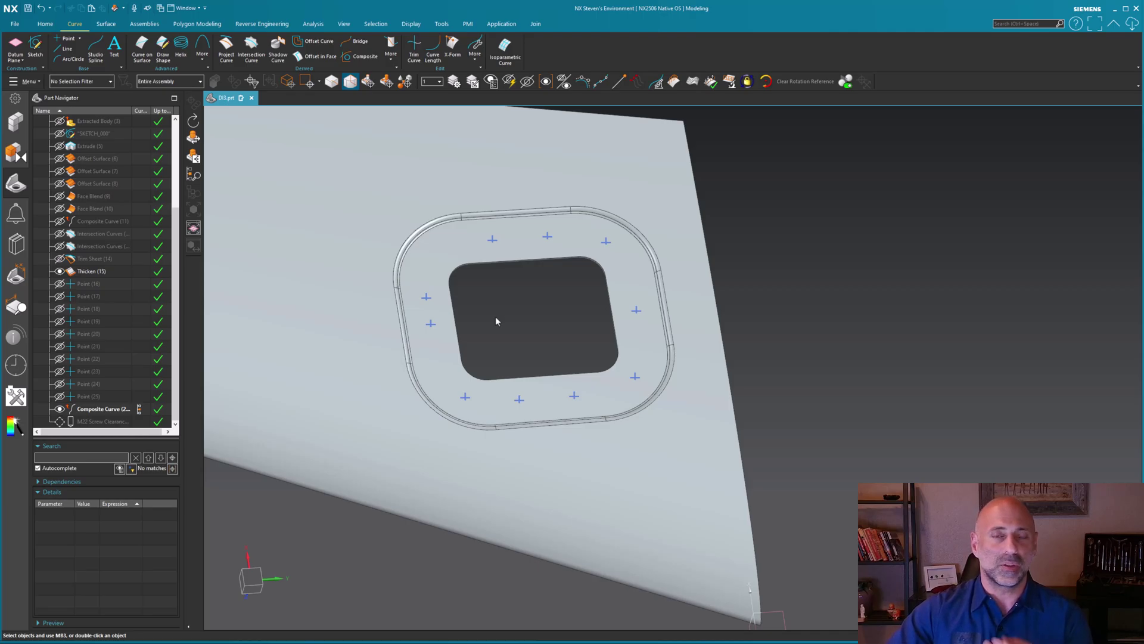
pyautogui.scroll(2, 496, 317)
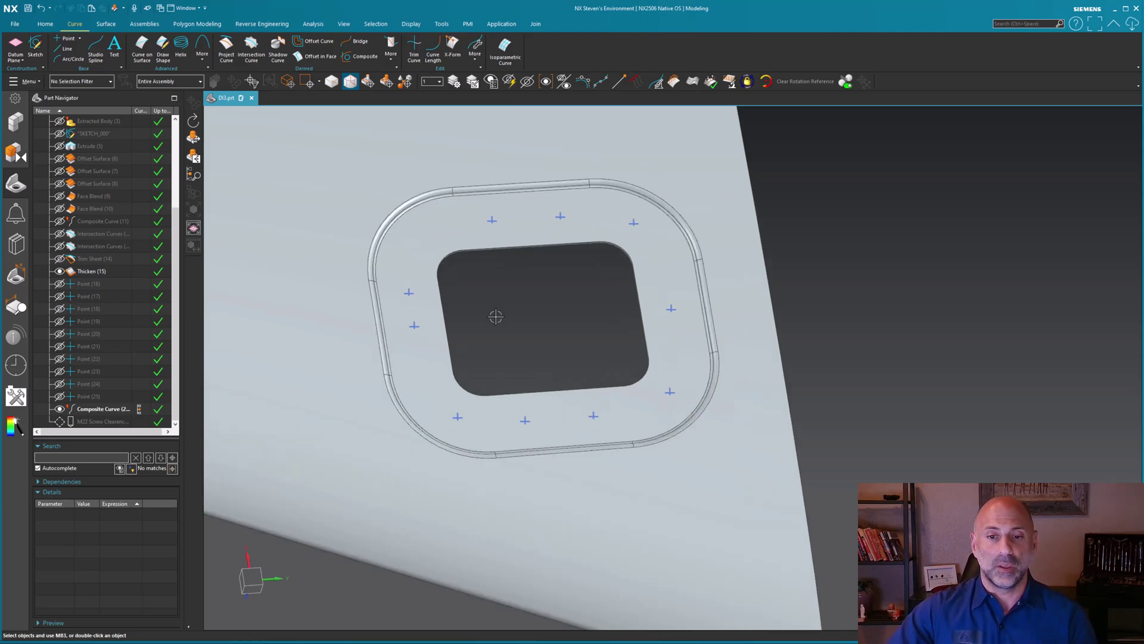
pyautogui.keyDown('shift'); pyautogui.moveTo(496, 316); pyautogui.dragTo(564, 326, button='middle'); pyautogui.keyUp('shift')
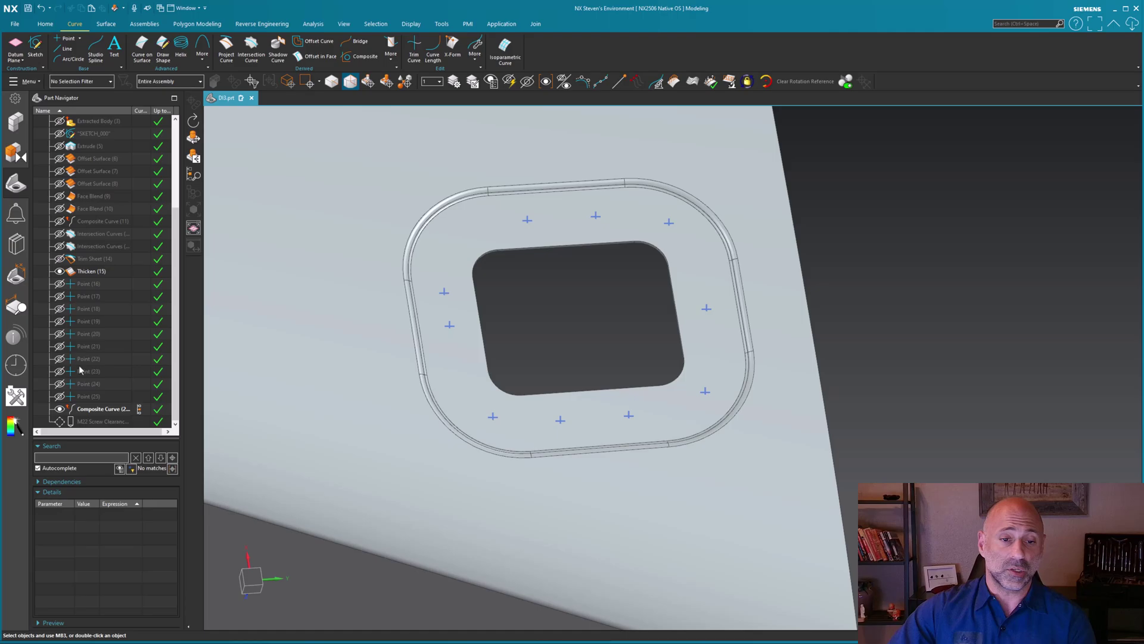
# - Edit the M22 clearance hole feature and clear its previously picked hole positions
pyautogui.doubleClick(102, 421)
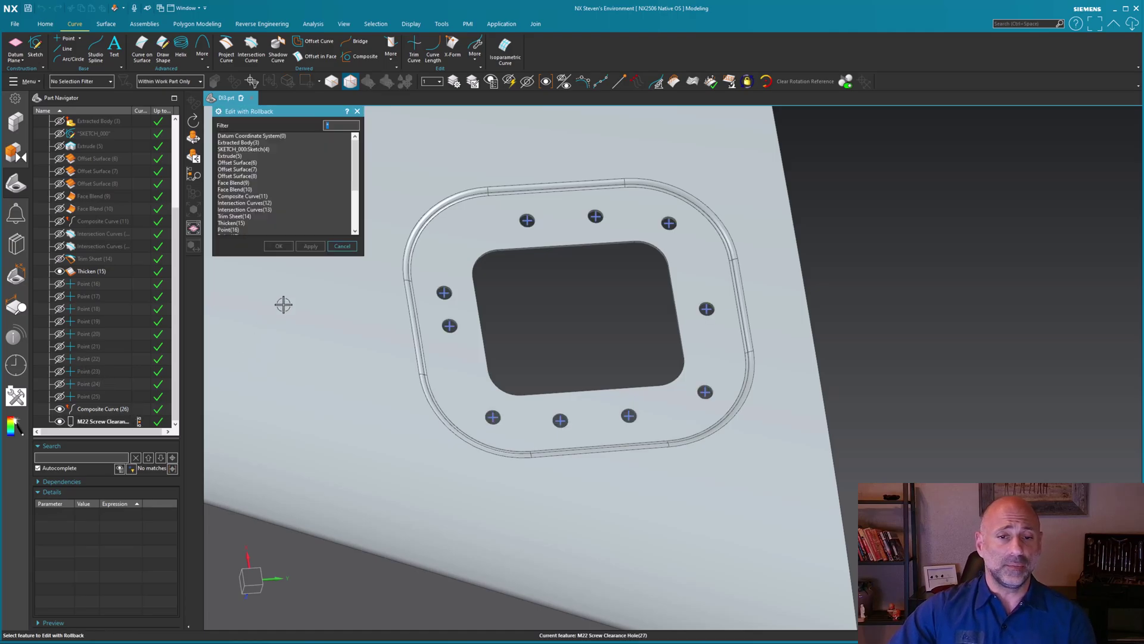
pyautogui.click(343, 251)
pyautogui.click(102, 422)
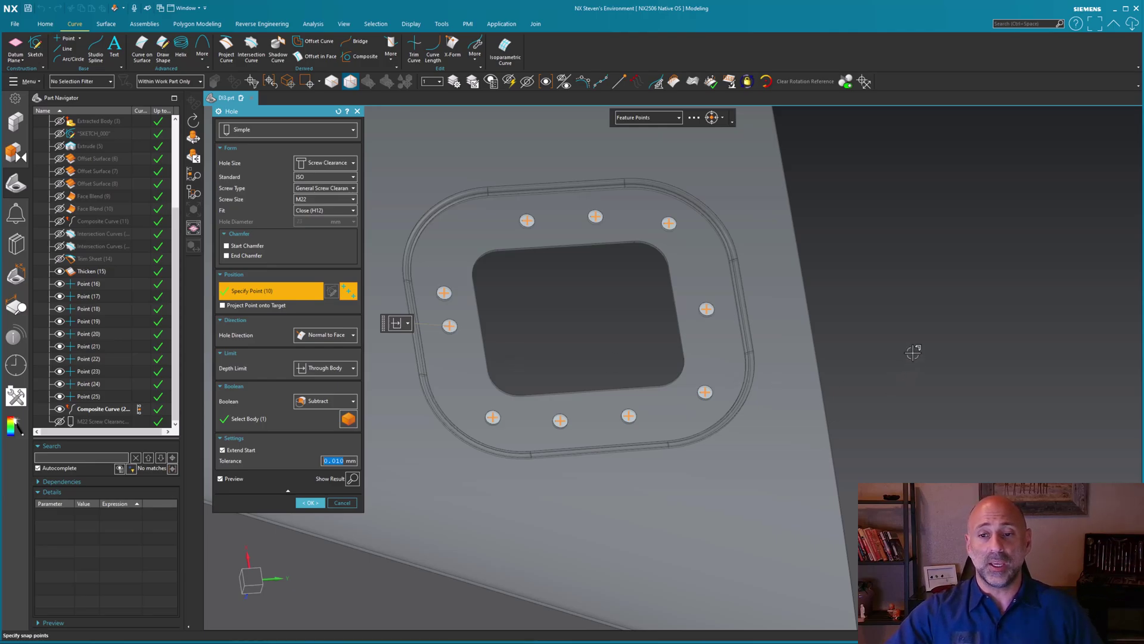
pyautogui.press('Escape')
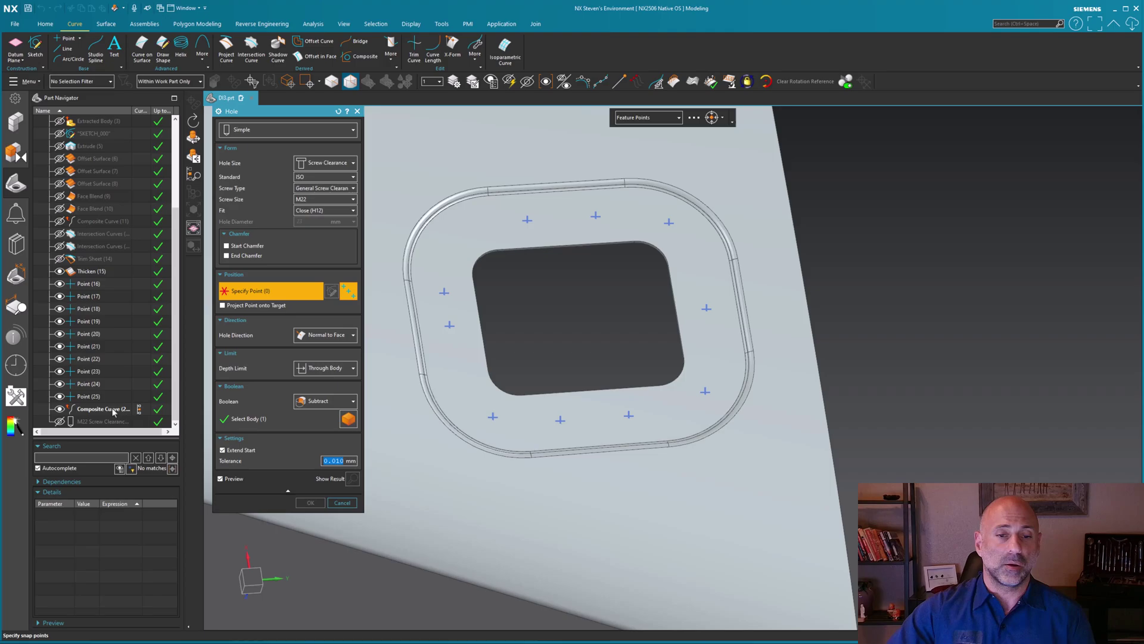
# - Position the holes from the composite curve and accept remapping the hole's parents
pyautogui.click(114, 410)
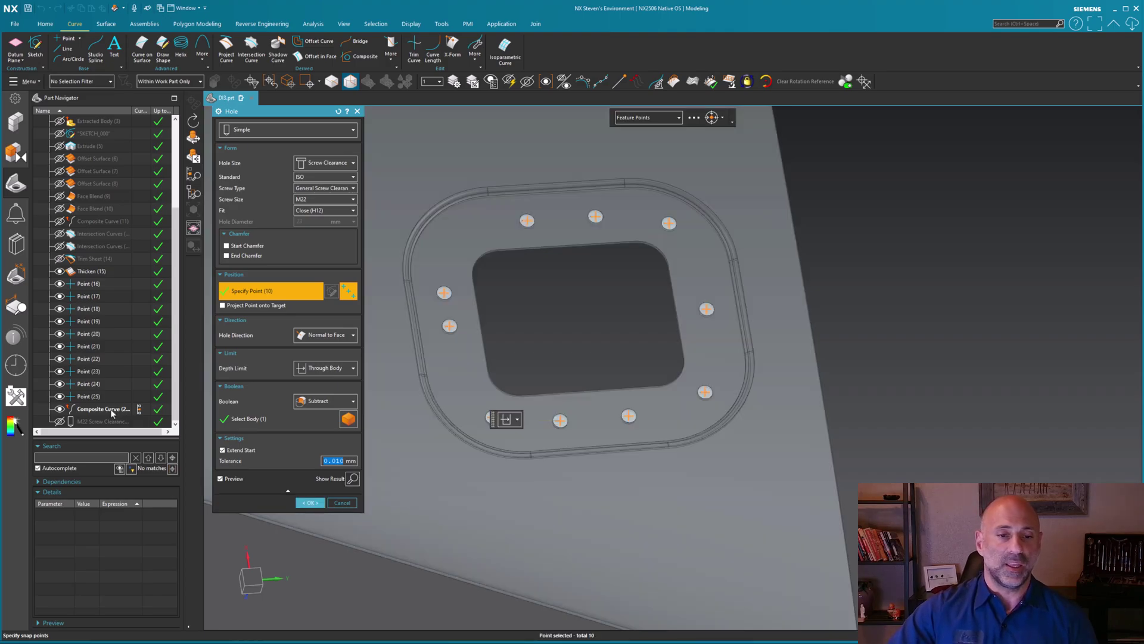
pyautogui.click(313, 503)
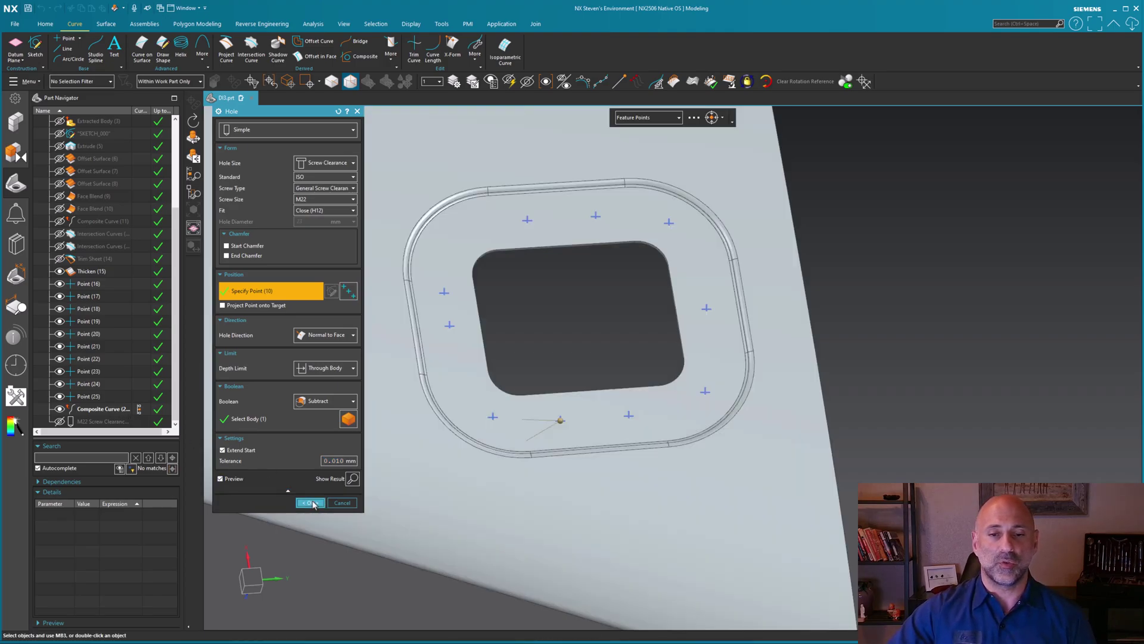
pyautogui.click(637, 349)
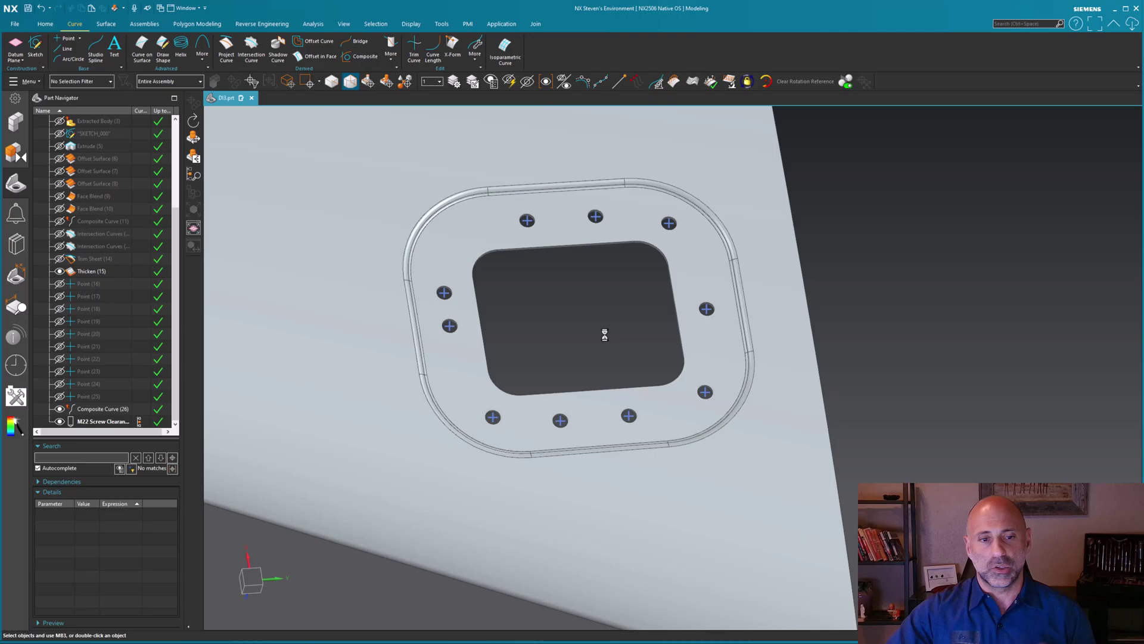
# - Show Point (16) and the intersection curves again and bring the whole panel into view
pyautogui.click(59, 284)
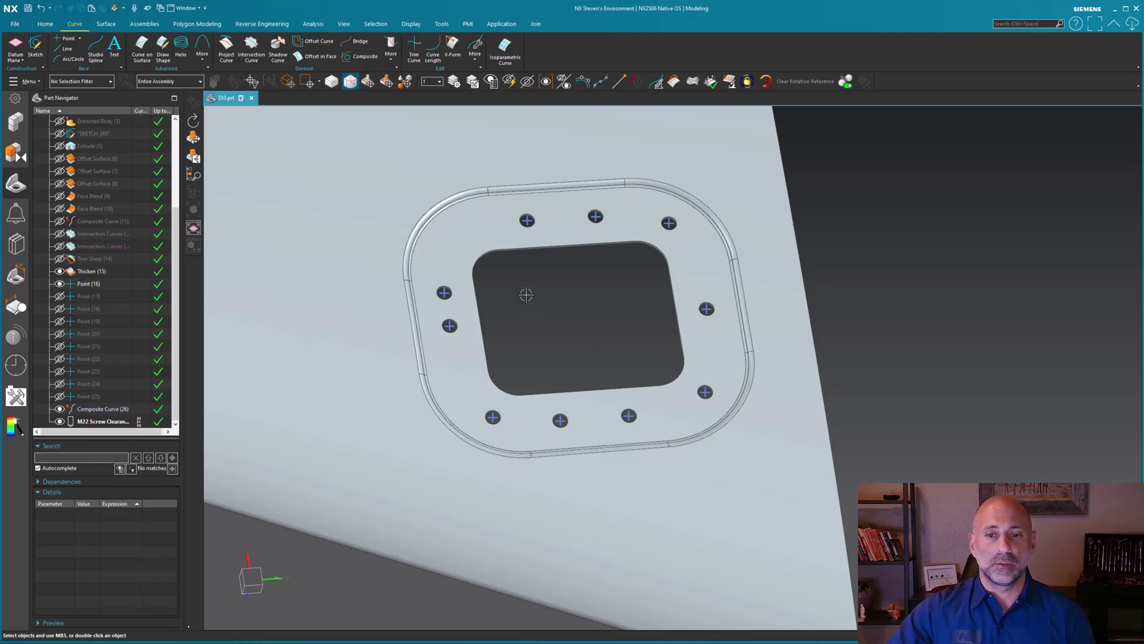
pyautogui.moveTo(526, 294); pyautogui.dragTo(521, 357, button='middle')
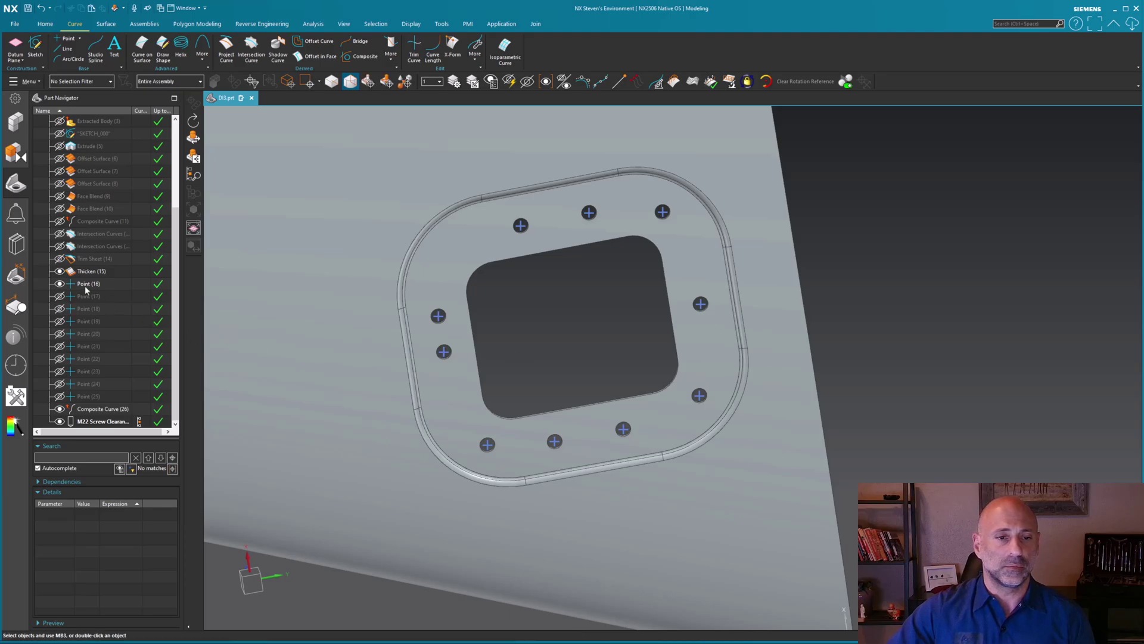
pyautogui.click(59, 247)
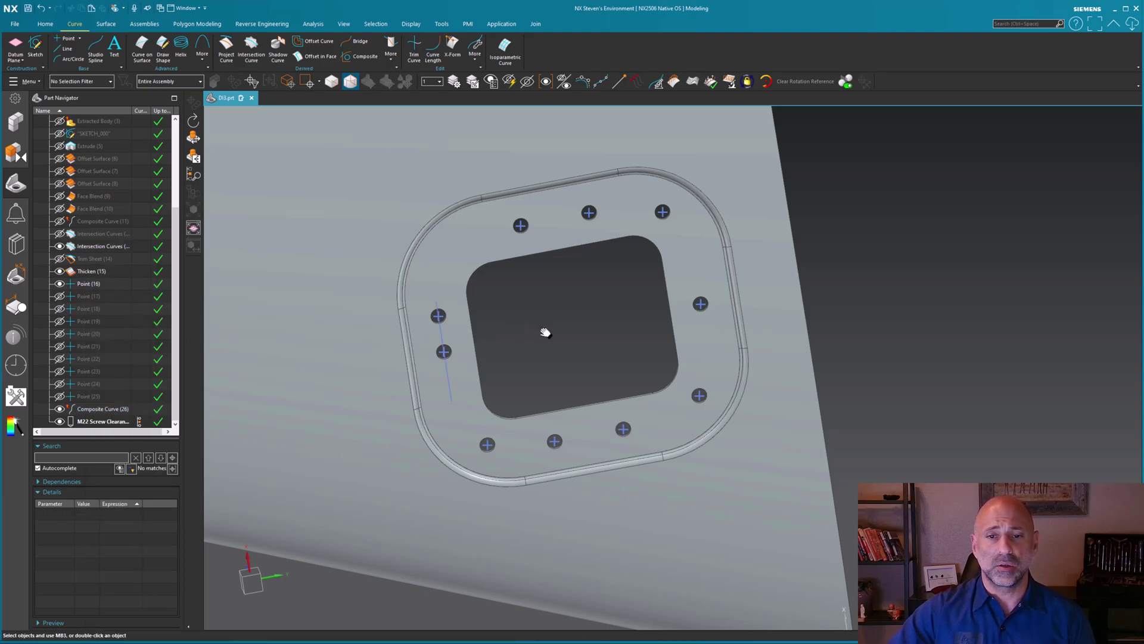
pyautogui.moveTo(546, 333); pyautogui.dragTo(537, 295, button='middle')
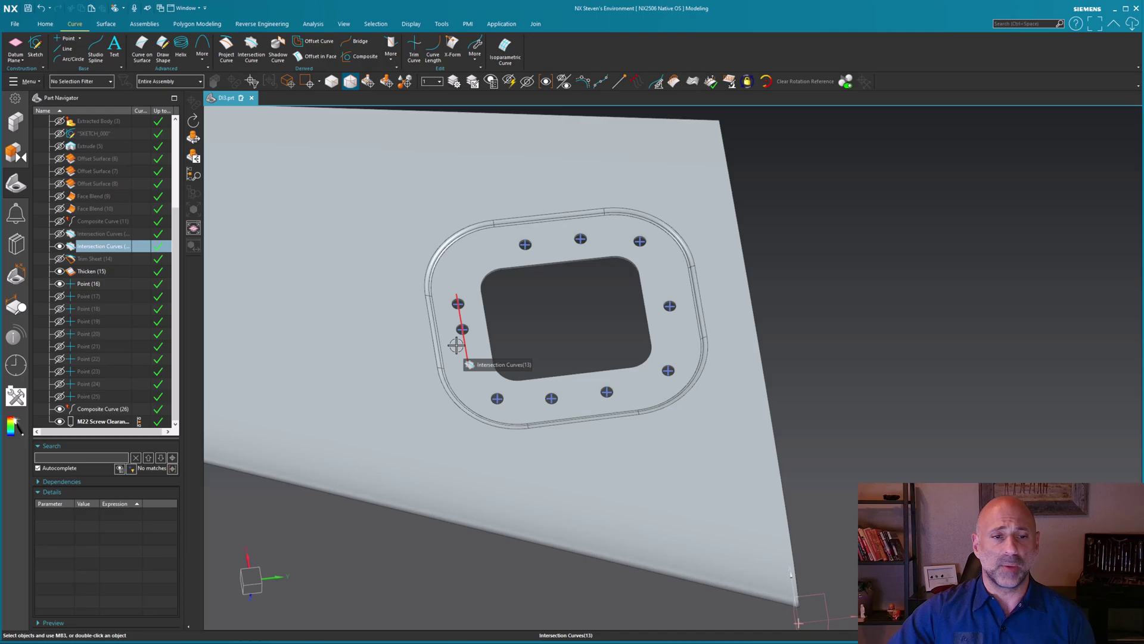
pyautogui.click(456, 346)
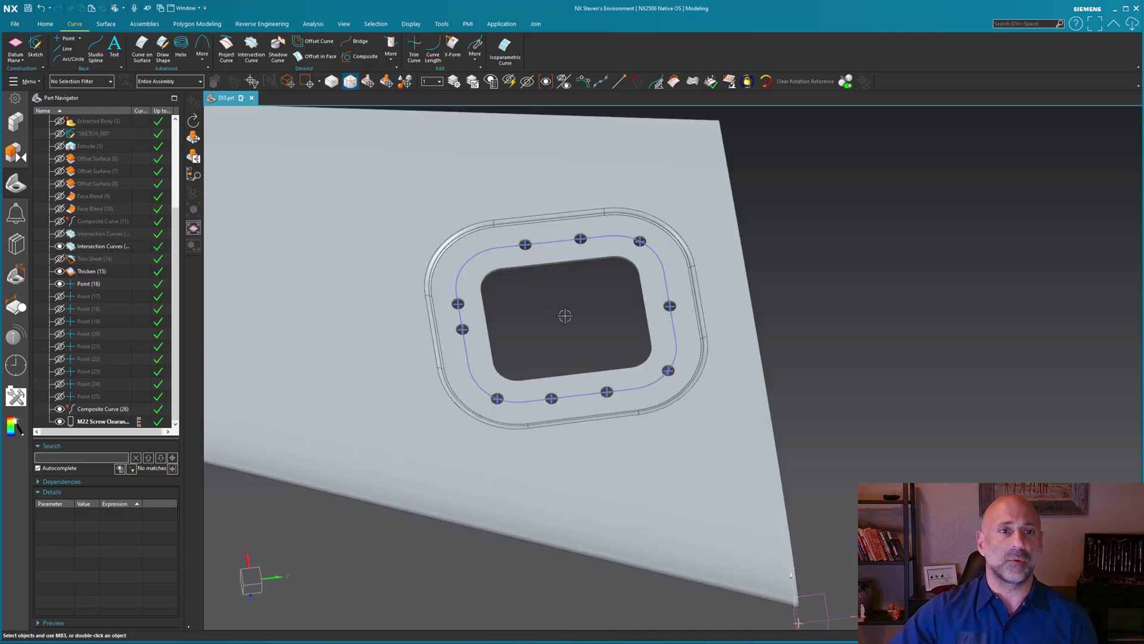
# - Create Point (26) at the intersection curve's start and move it before the composite curve
pyautogui.click(67, 40)
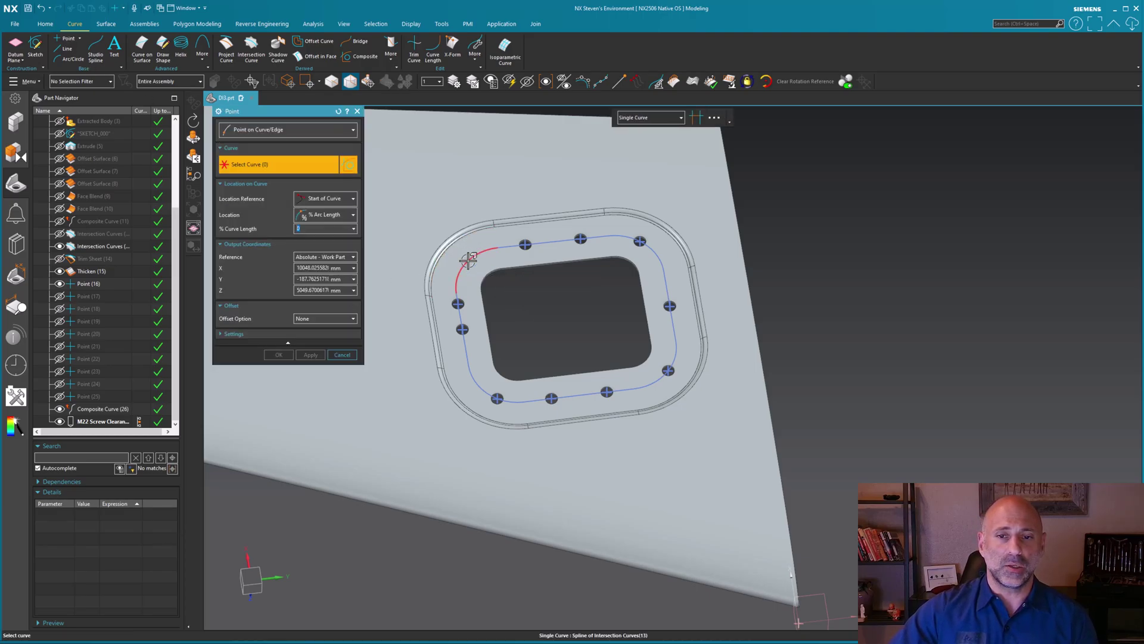
pyautogui.click(469, 259)
pyautogui.click(279, 371)
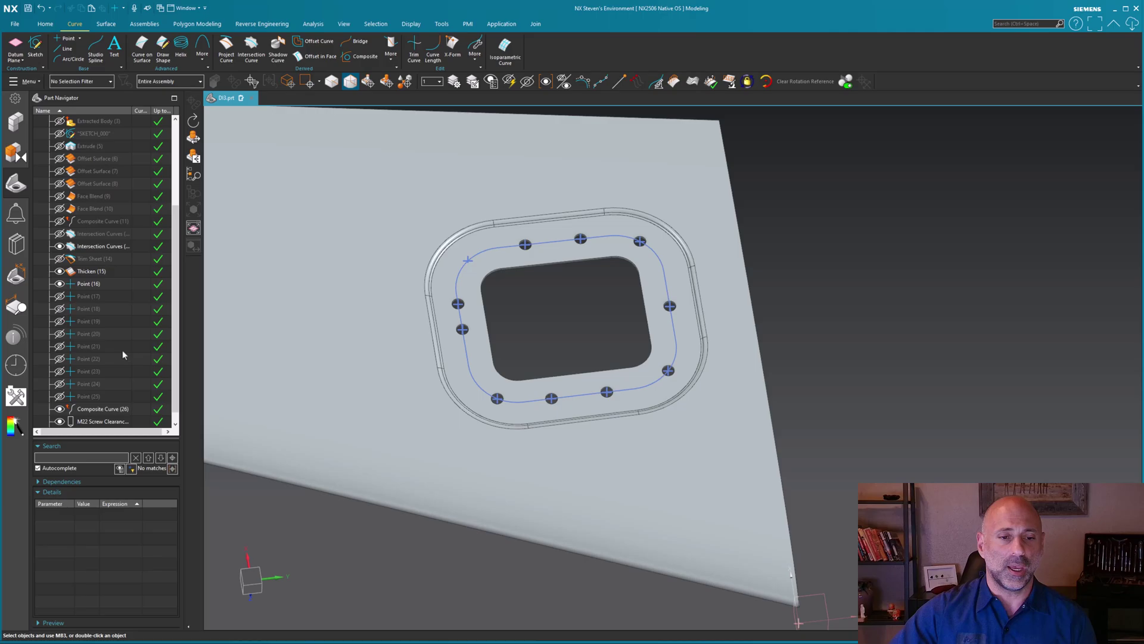
pyautogui.moveTo(98, 423); pyautogui.dragTo(114, 397)
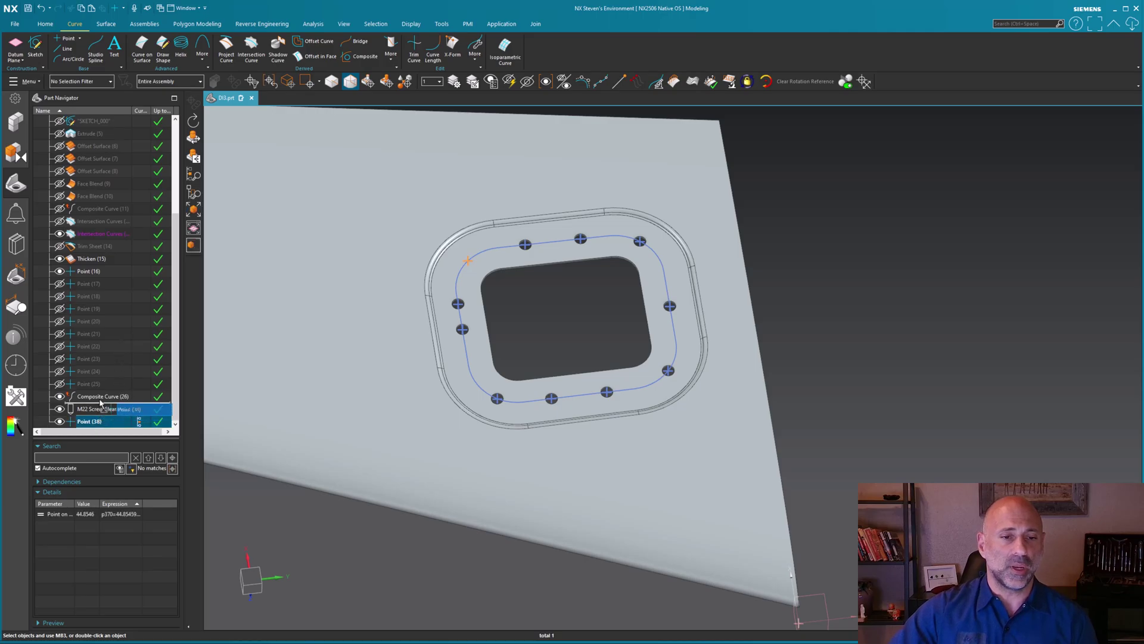
# - Rebuild the composite curve from all eleven points, using the Point selection filter
pyautogui.doubleClick(121, 411)
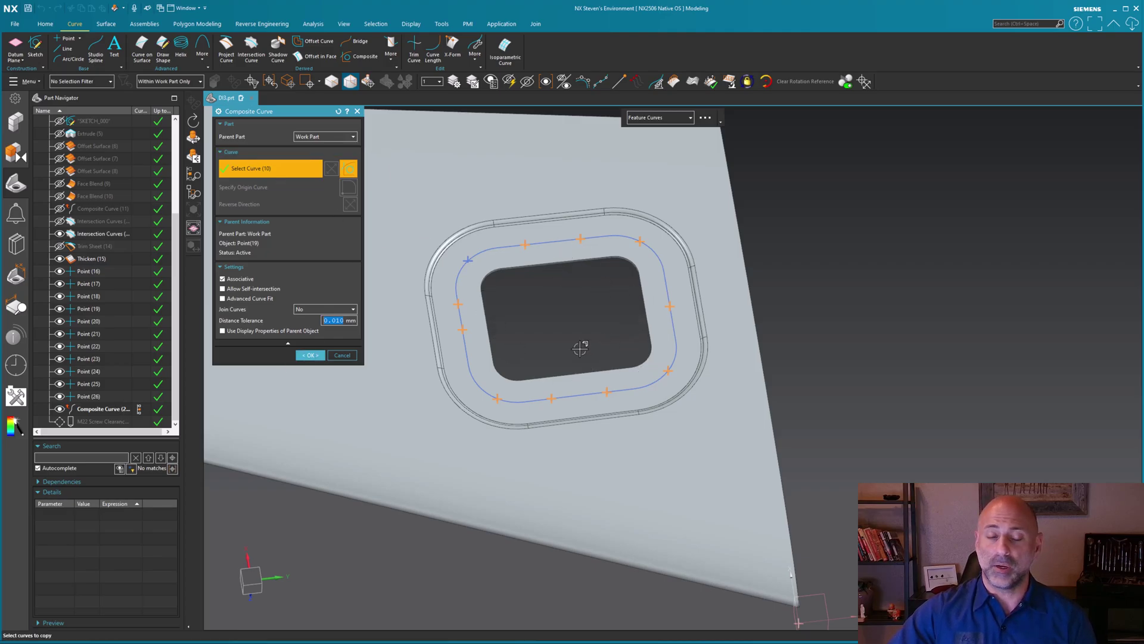
pyautogui.moveTo(517, 302); pyautogui.dragTo(465, 251)
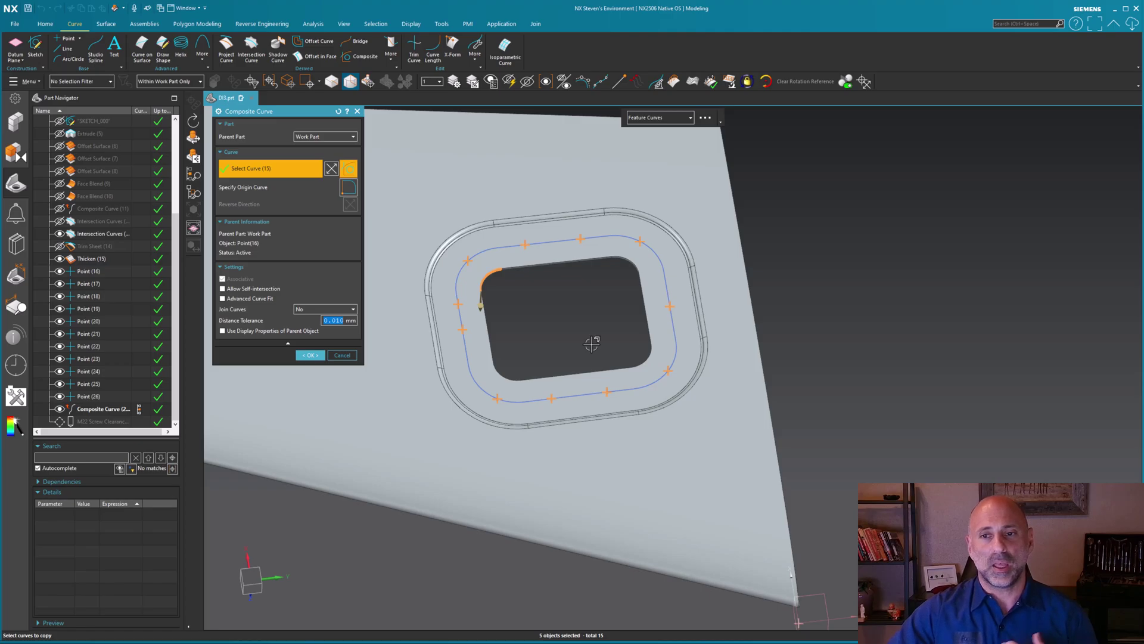
pyautogui.press('Escape')
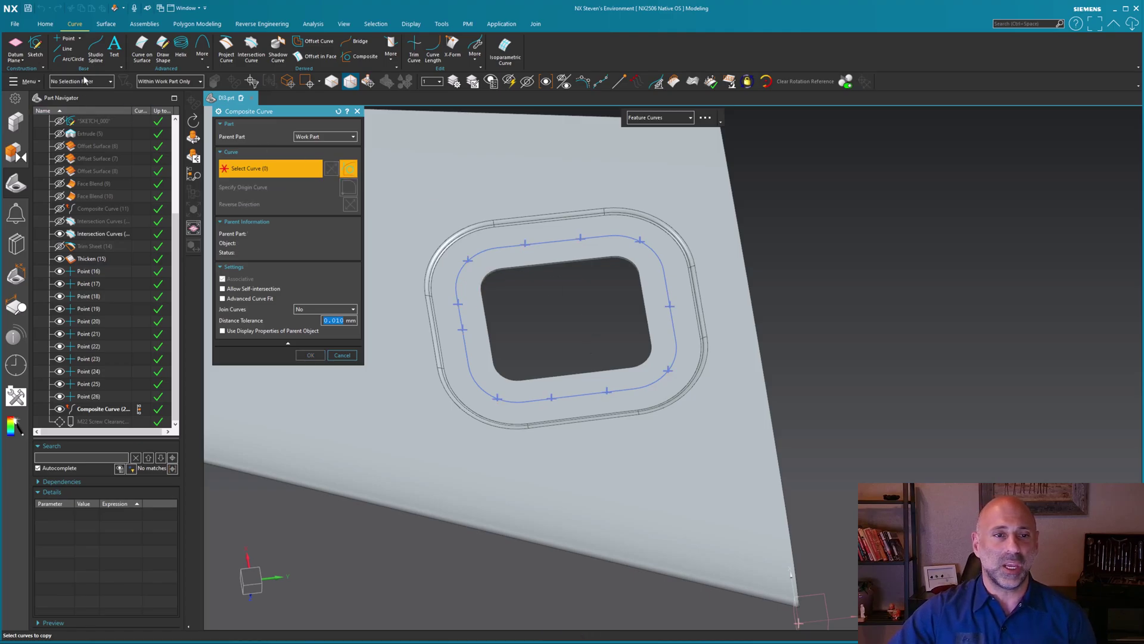
pyautogui.click(80, 81)
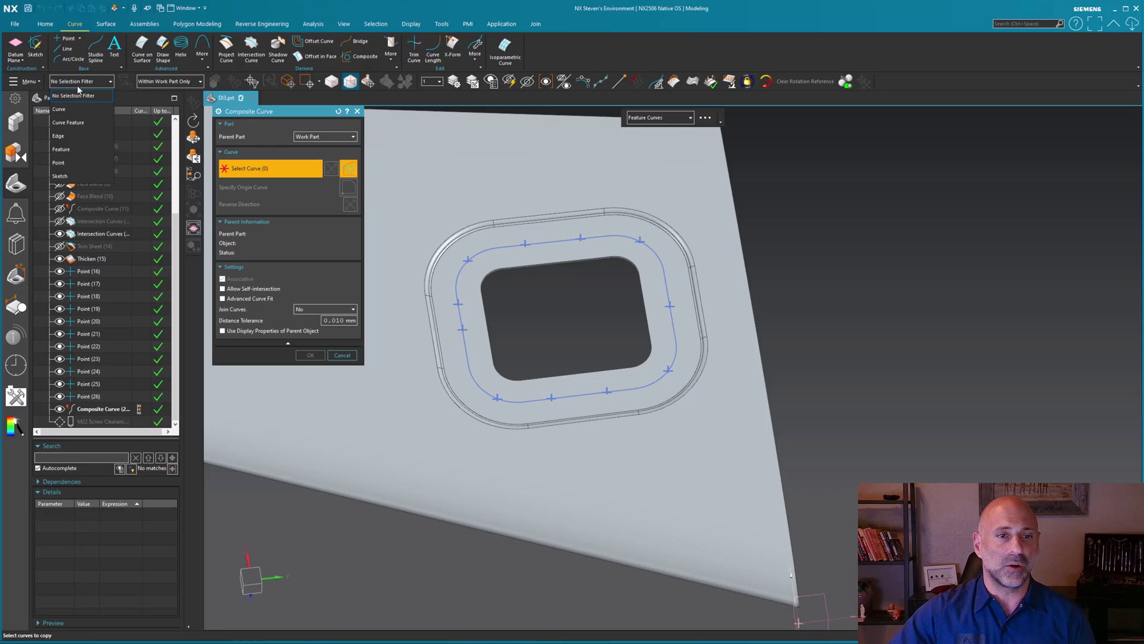
pyautogui.click(63, 162)
pyautogui.moveTo(914, 468); pyautogui.dragTo(439, 188)
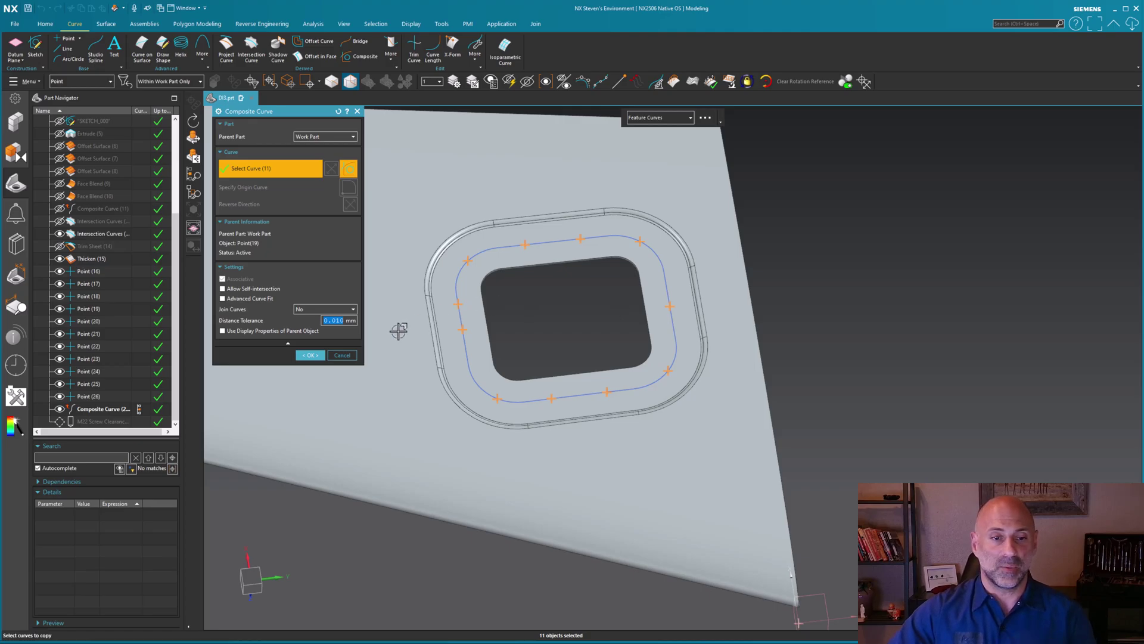
pyautogui.click(310, 355)
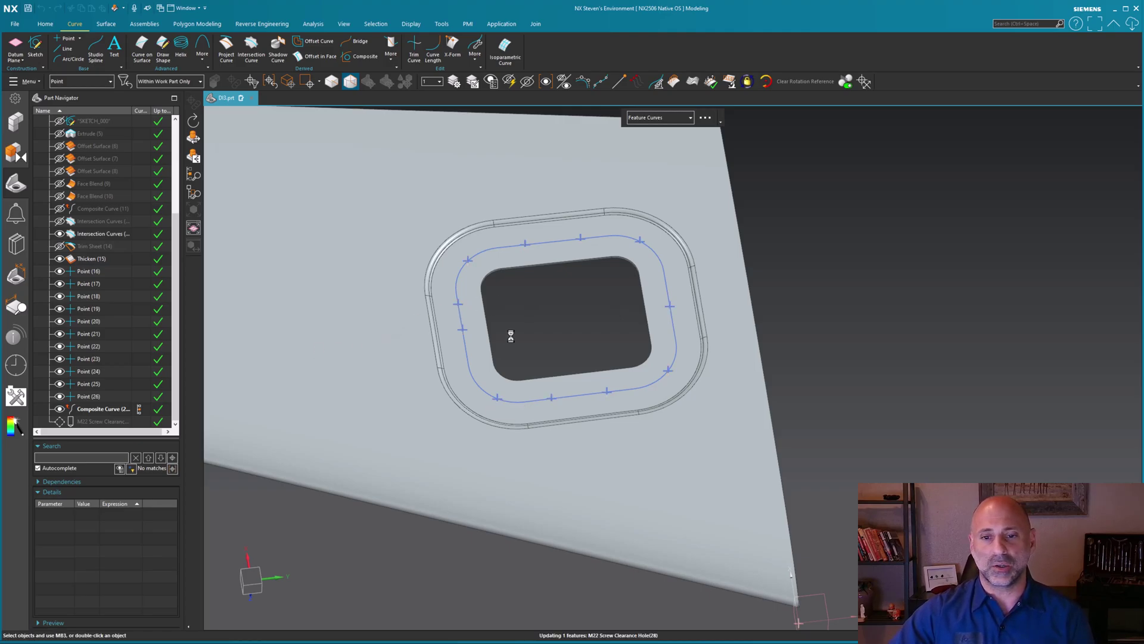
# - Regenerate the M22 clearance holes on eleven points and show the hole feature's details
pyautogui.click(157, 420)
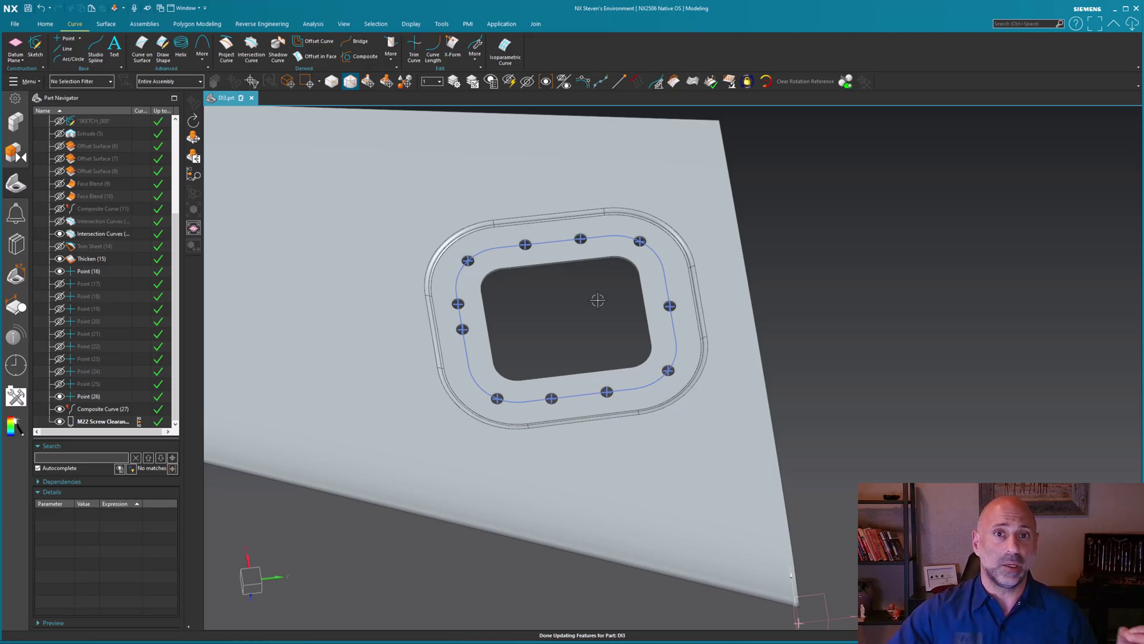
pyautogui.click(125, 410)
pyautogui.click(553, 350)
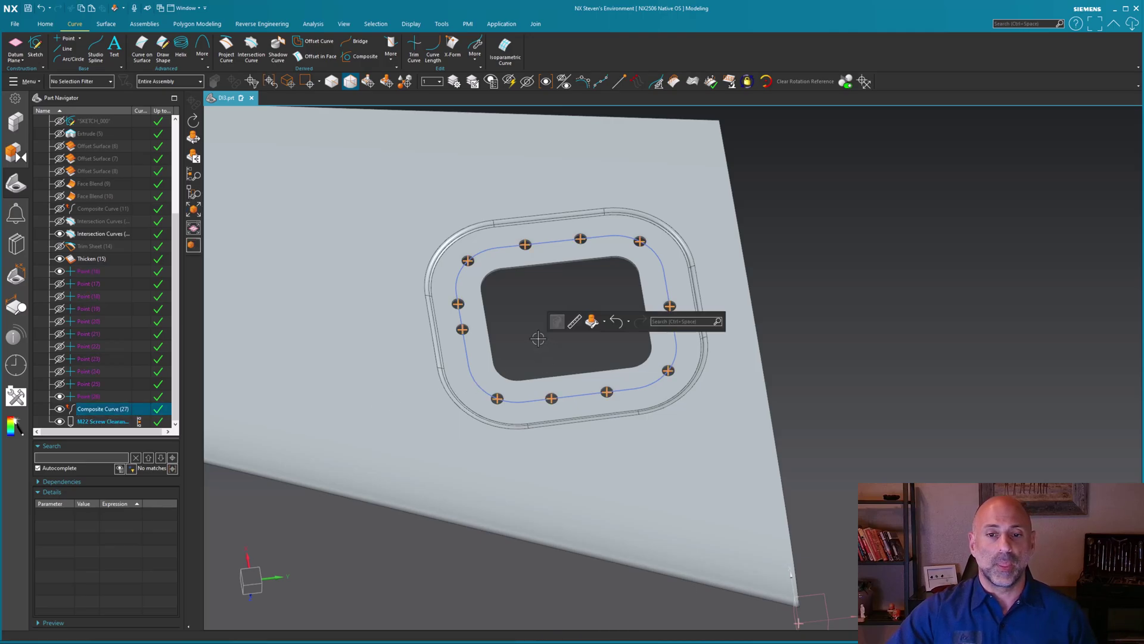
pyautogui.click(119, 422)
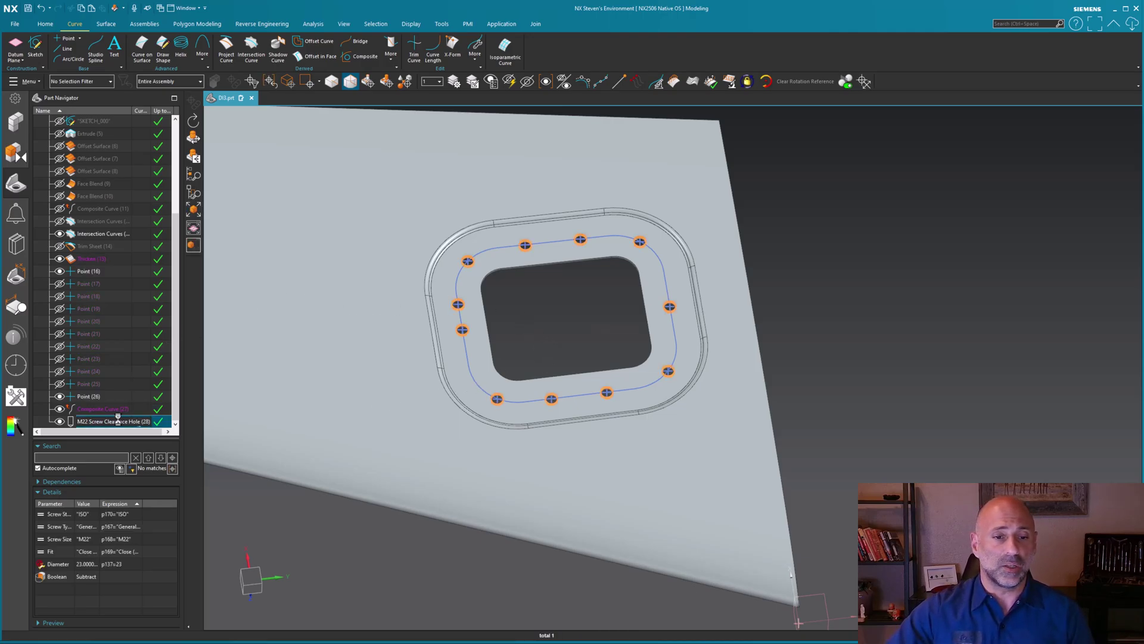
# - Change the clearance hole screw size from M22 to M10
pyautogui.doubleClick(117, 420)
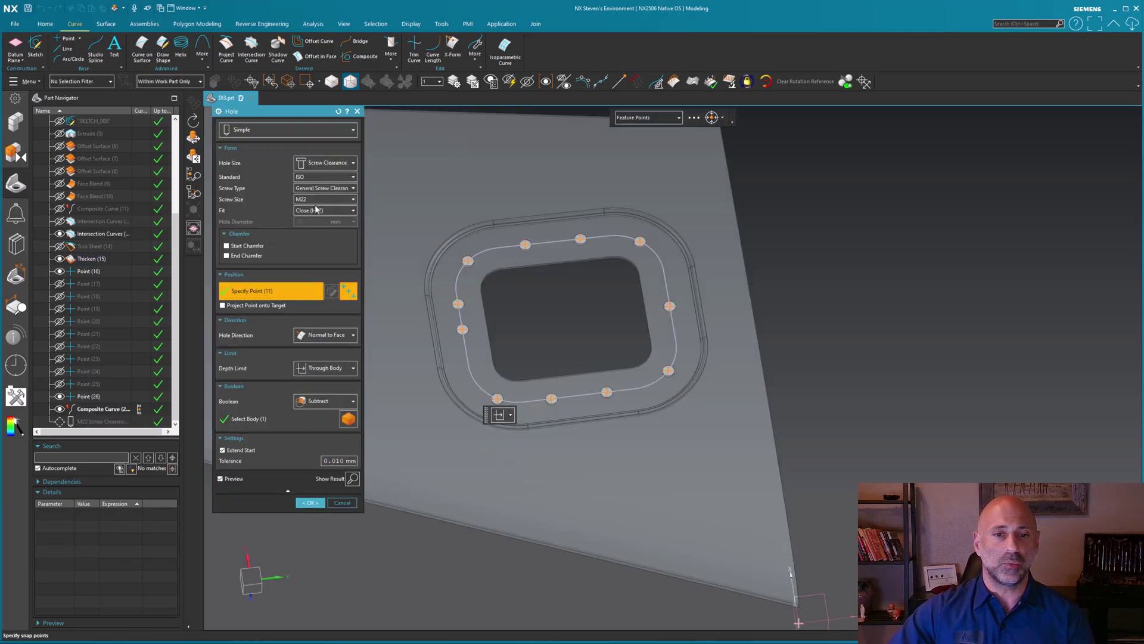
pyautogui.click(323, 199)
pyautogui.scroll(2, 317, 219)
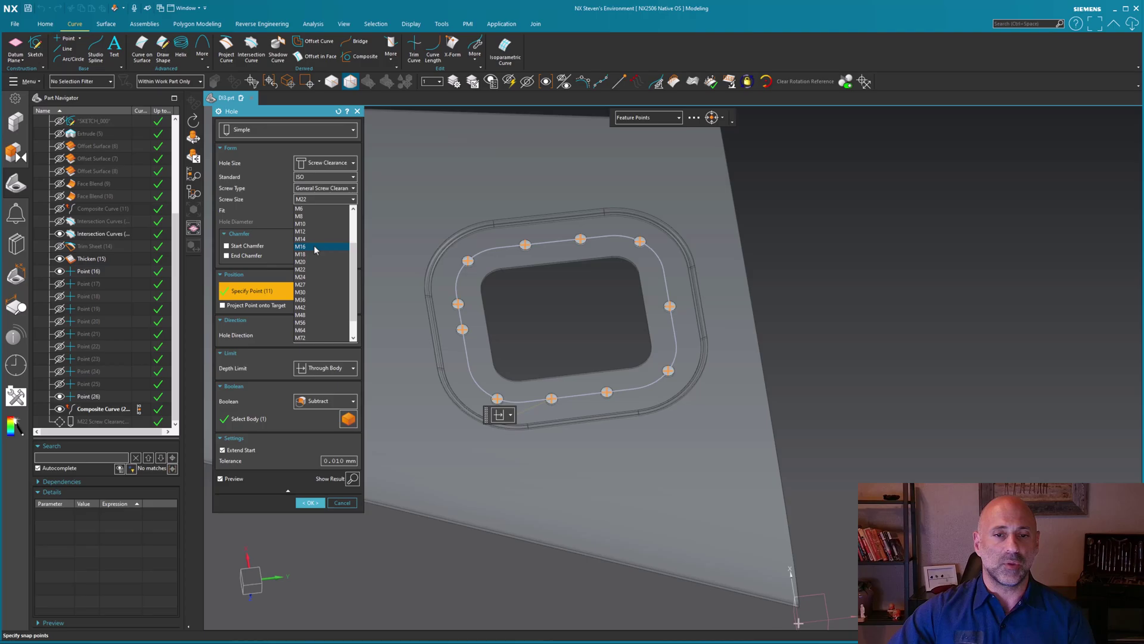
pyautogui.click(312, 225)
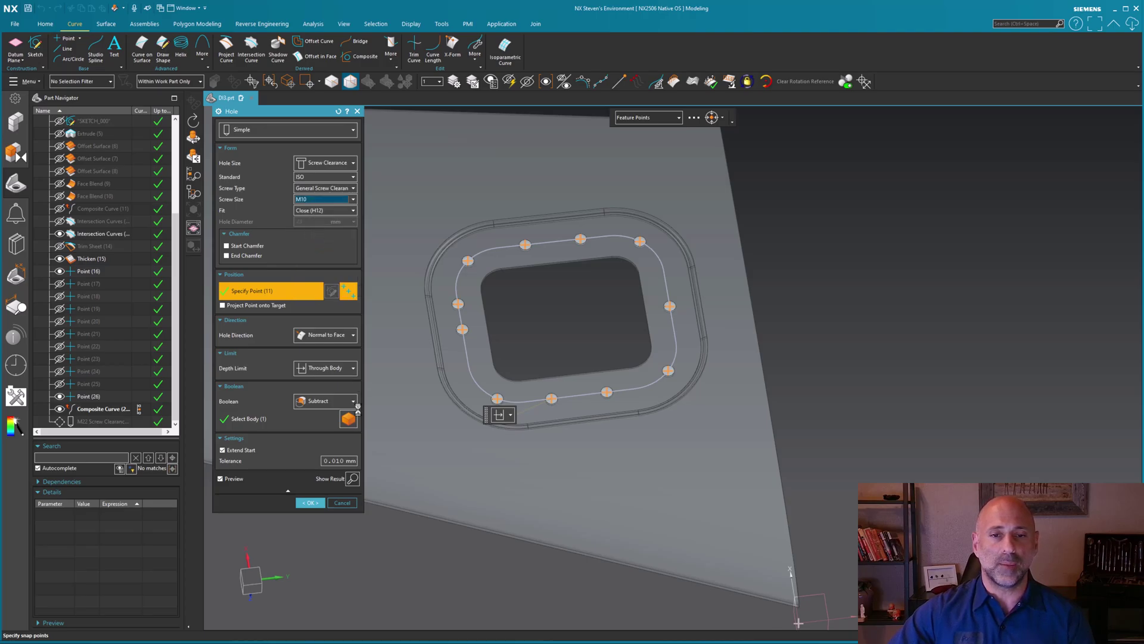
pyautogui.click(308, 503)
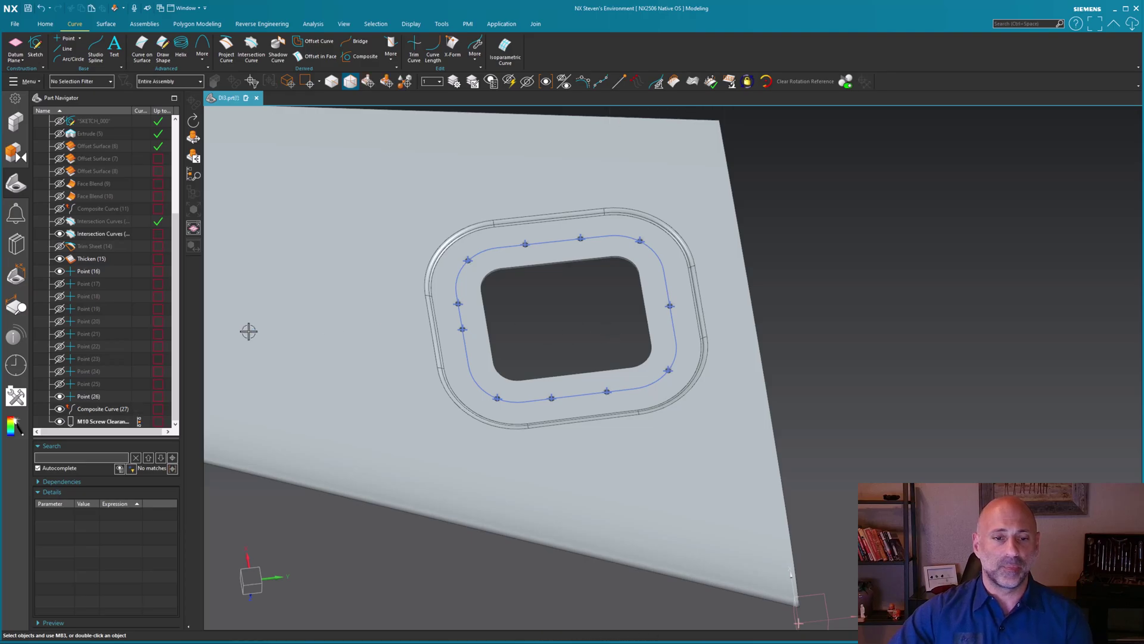
# - Make the last feature current so the whole model updates with M10 holes
pyautogui.doubleClick(158, 421)
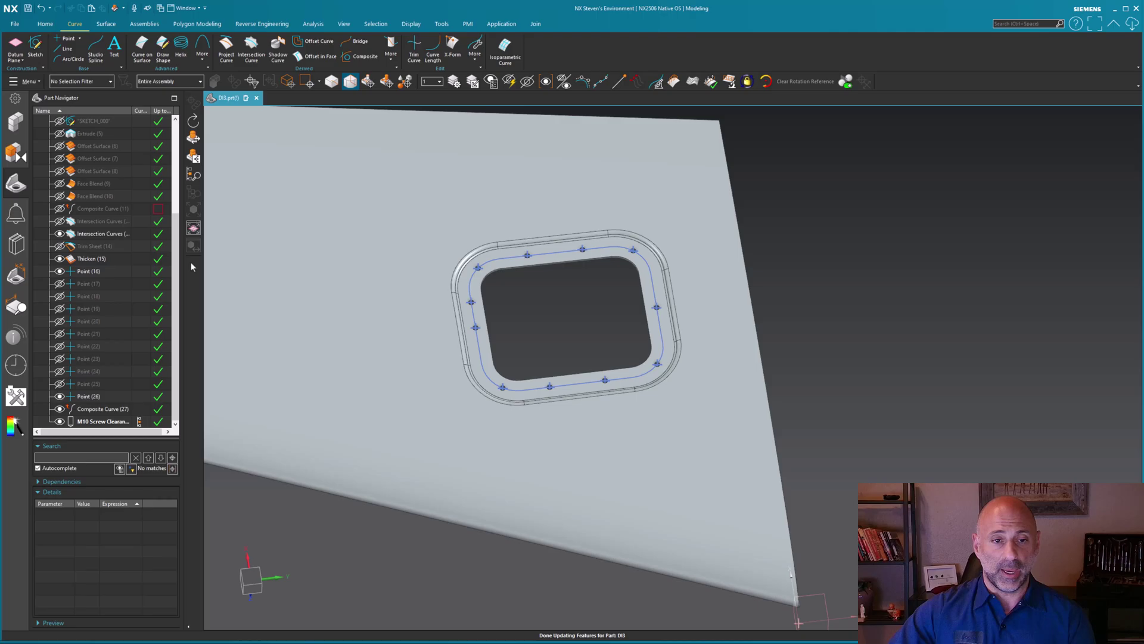
pyautogui.scroll(6, 485, 320)
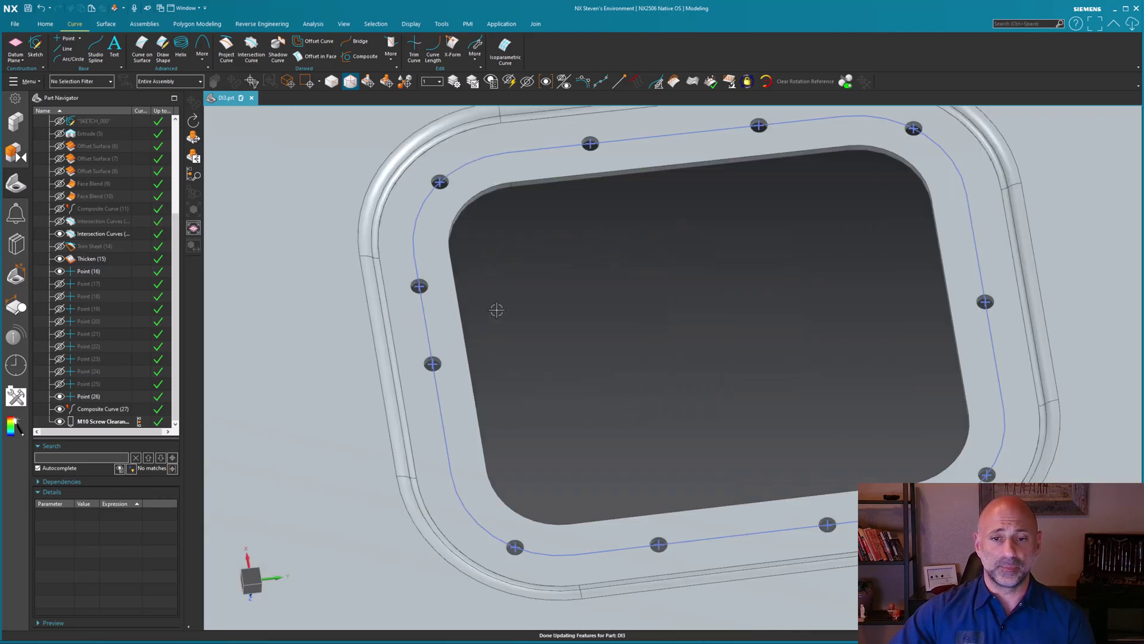
pyautogui.moveTo(576, 328); pyautogui.dragTo(572, 398, button='middle')
pyautogui.scroll(-6, 572, 398)
pyautogui.scroll(1, 541, 387)
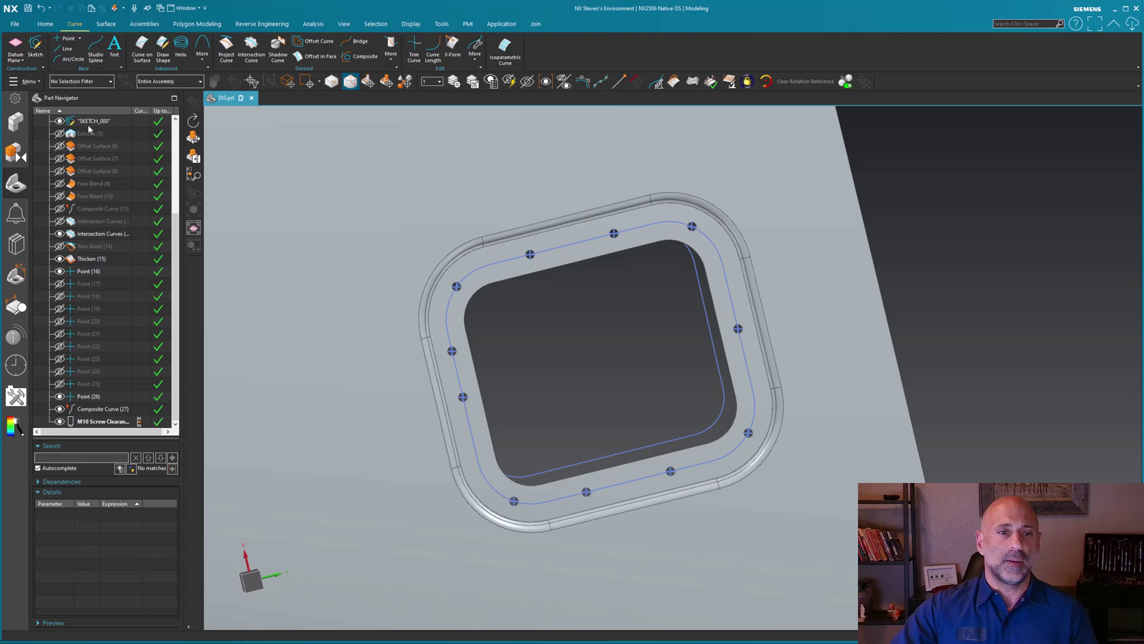
# - Stretch the opening sketch height from 300 to about 395
pyautogui.doubleClick(90, 121)
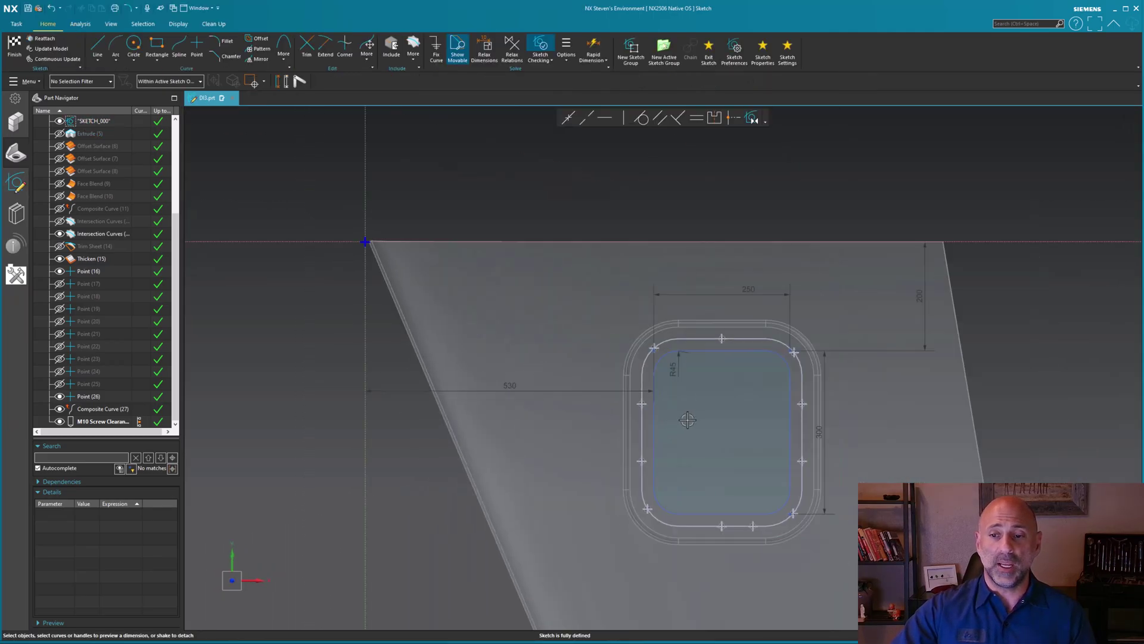
pyautogui.click(819, 433)
pyautogui.moveTo(830, 518); pyautogui.dragTo(827, 567)
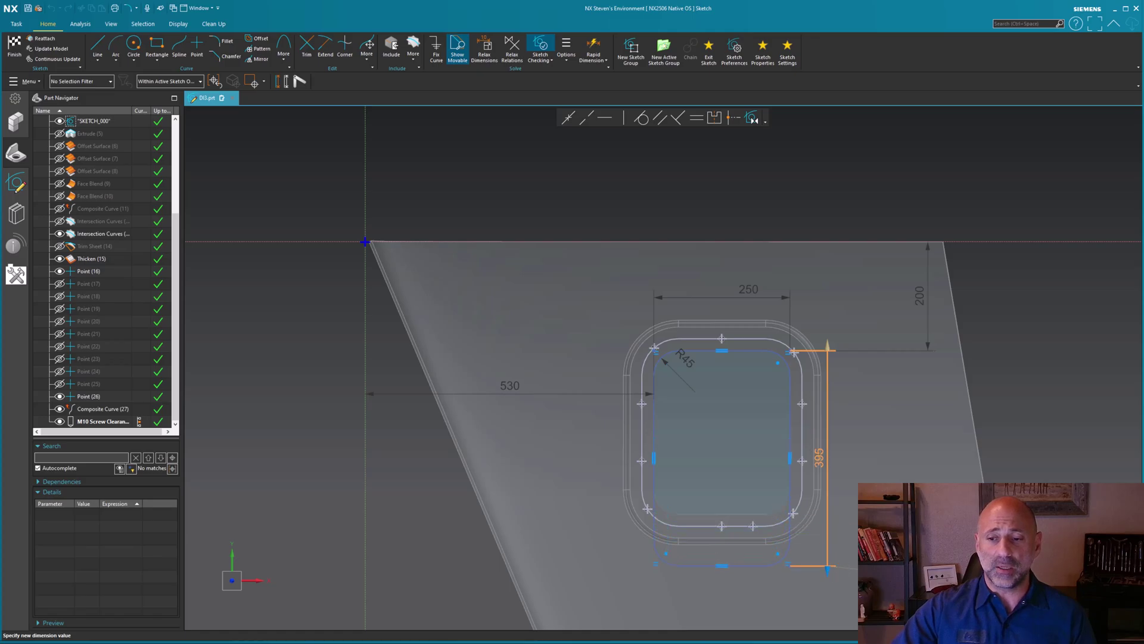
pyautogui.press('Escape')
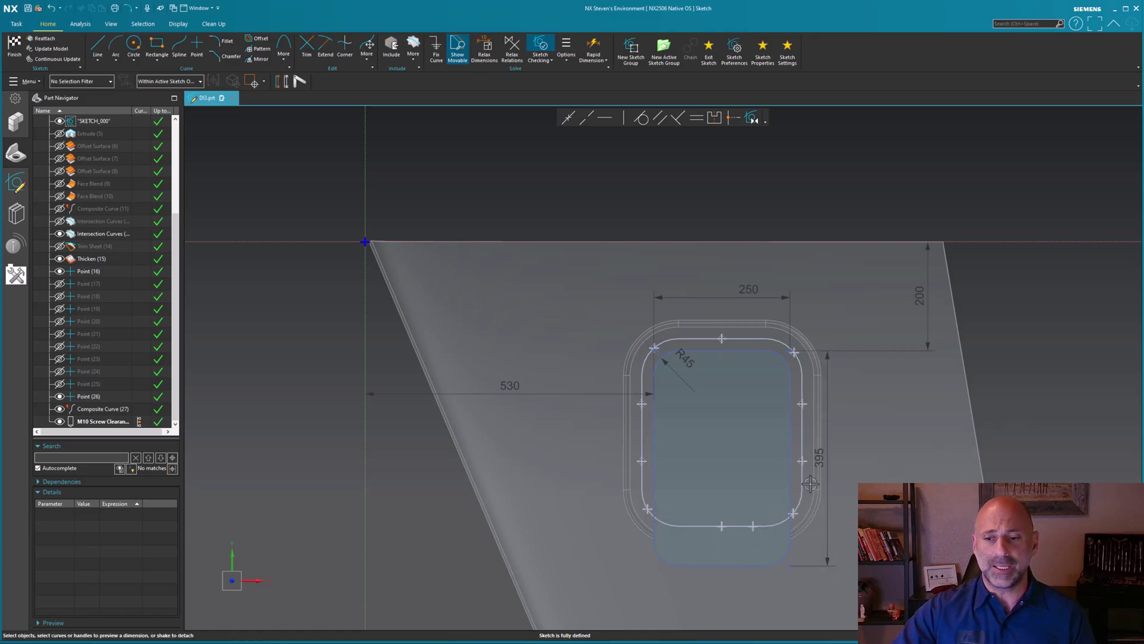
# - Set the offset to 160 and the width to 325, then finish the sketch
pyautogui.click(929, 299)
pyautogui.doubleClick(929, 300)
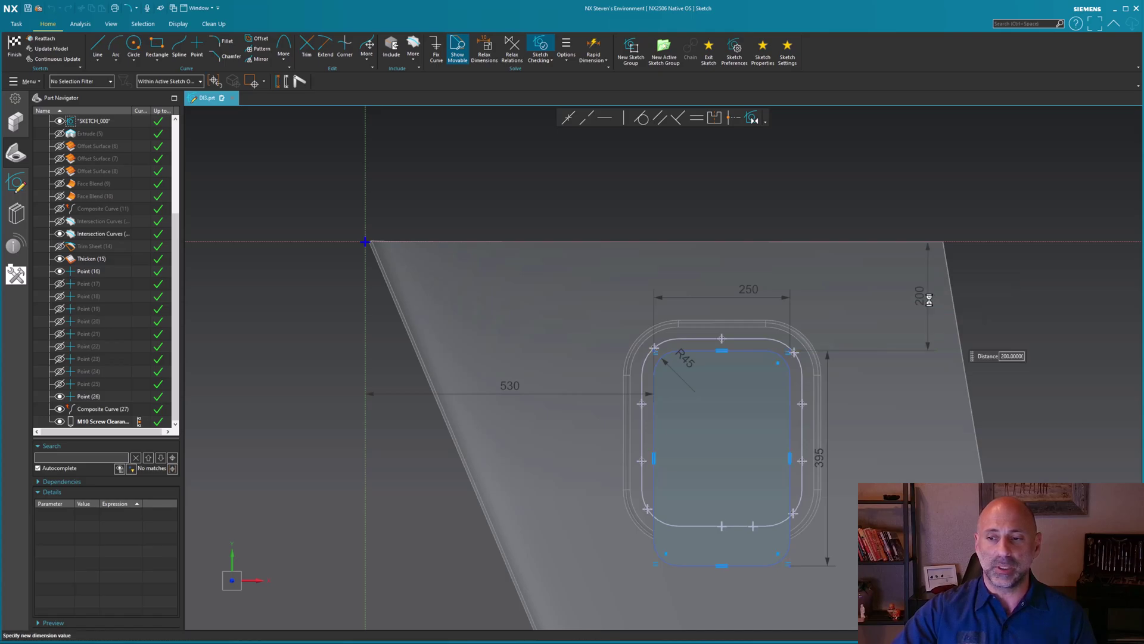
pyautogui.write('160')
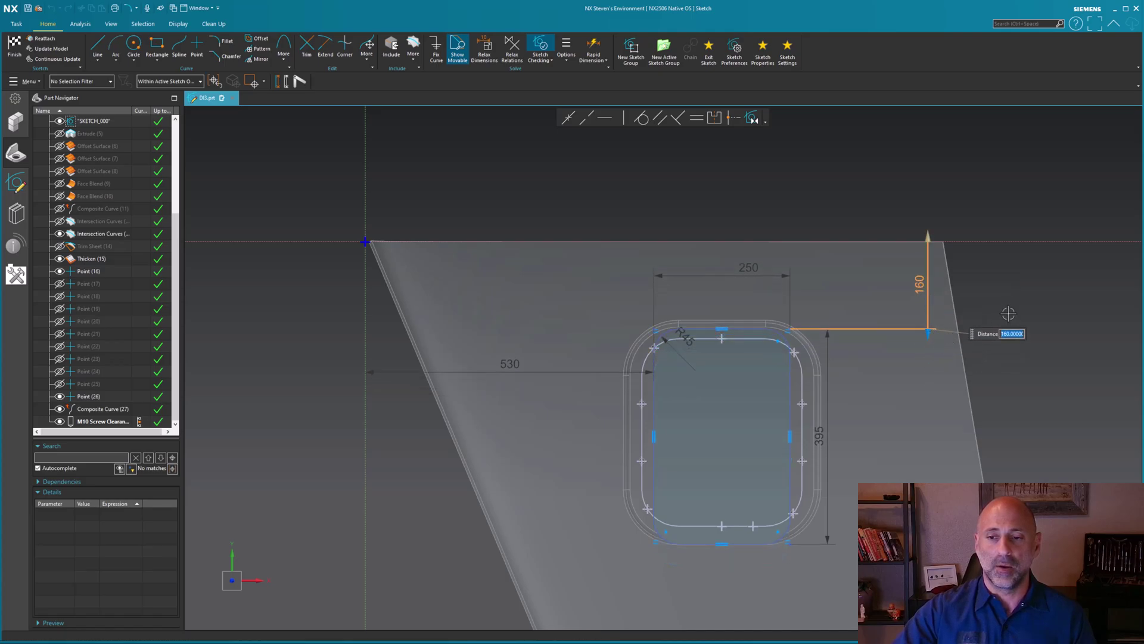
pyautogui.press('Return')
pyautogui.click(761, 273)
pyautogui.doubleClick(762, 272)
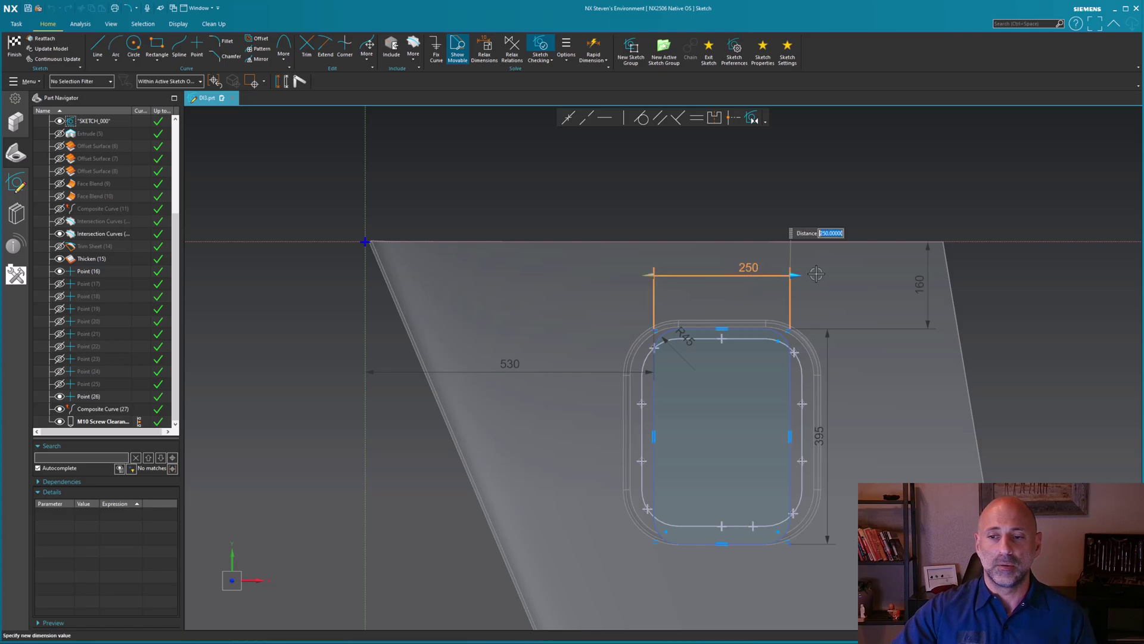
pyautogui.moveTo(800, 273); pyautogui.dragTo(810, 273)
pyautogui.write('305.0000')
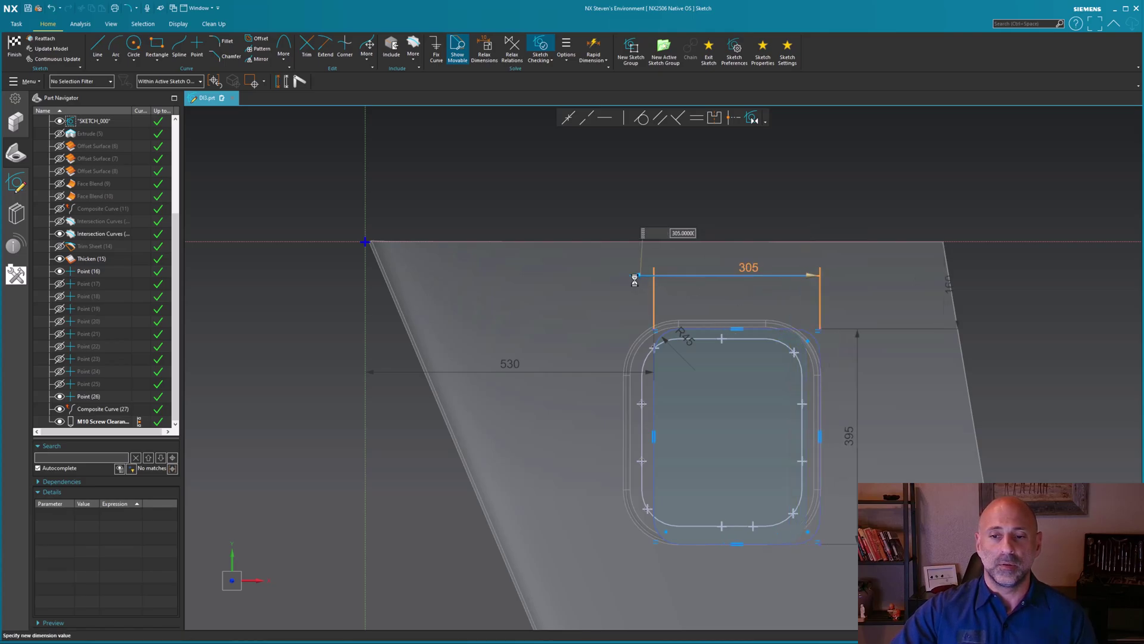
pyautogui.write('325')
pyautogui.press('Return')
pyautogui.click(402, 164)
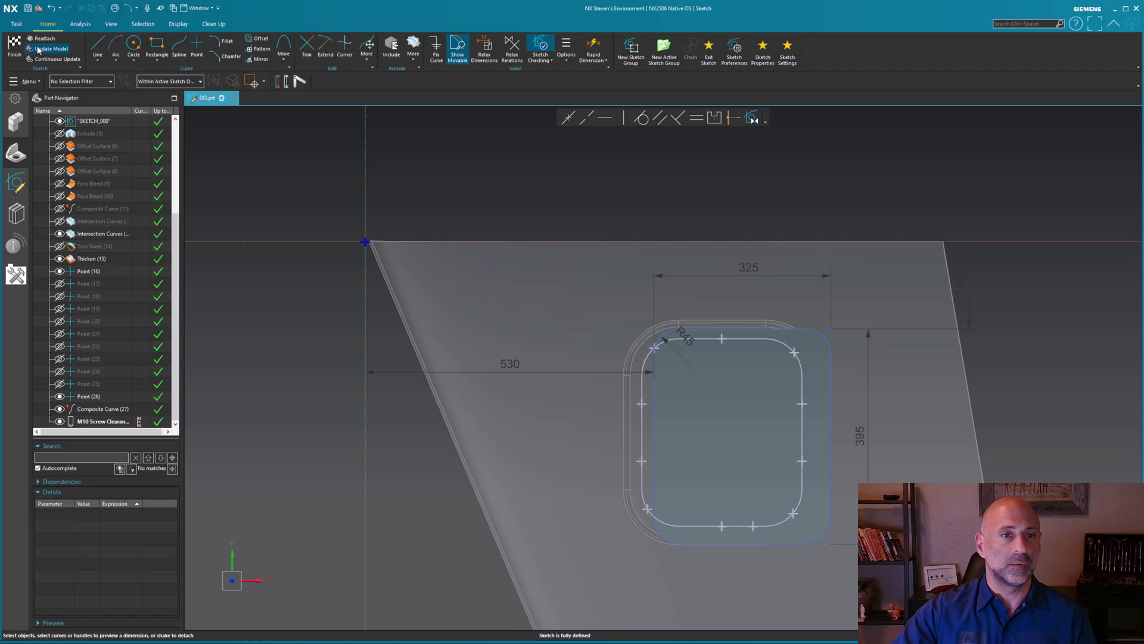
pyautogui.click(16, 46)
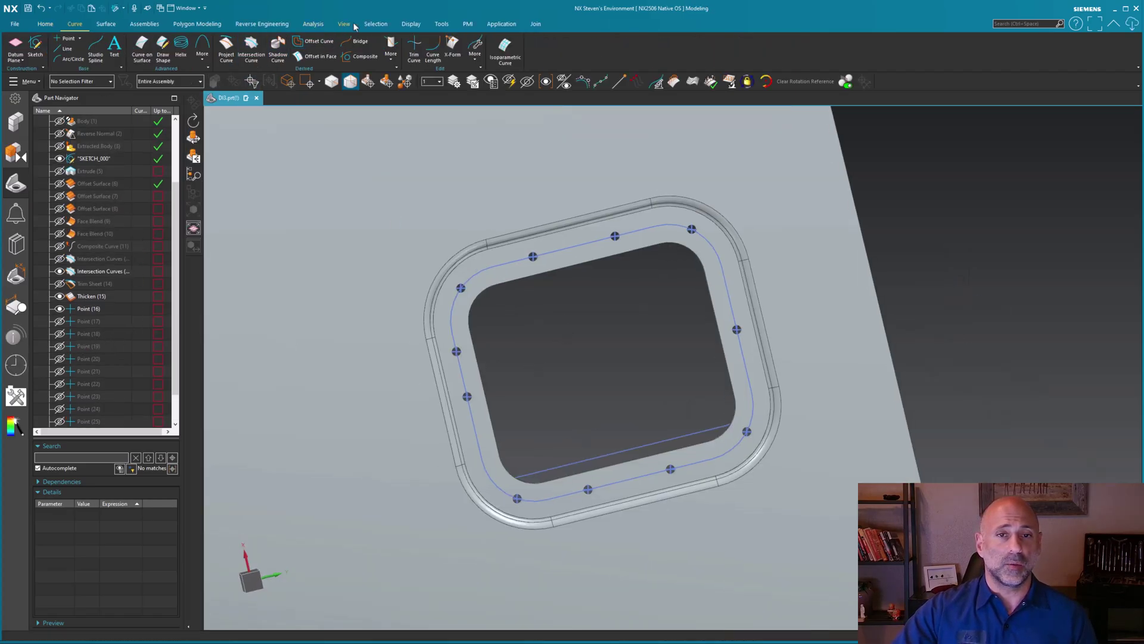
# - Update Model so the flange, points and holes follow the enlarged opening
pyautogui.click(441, 23)
pyautogui.click(234, 56)
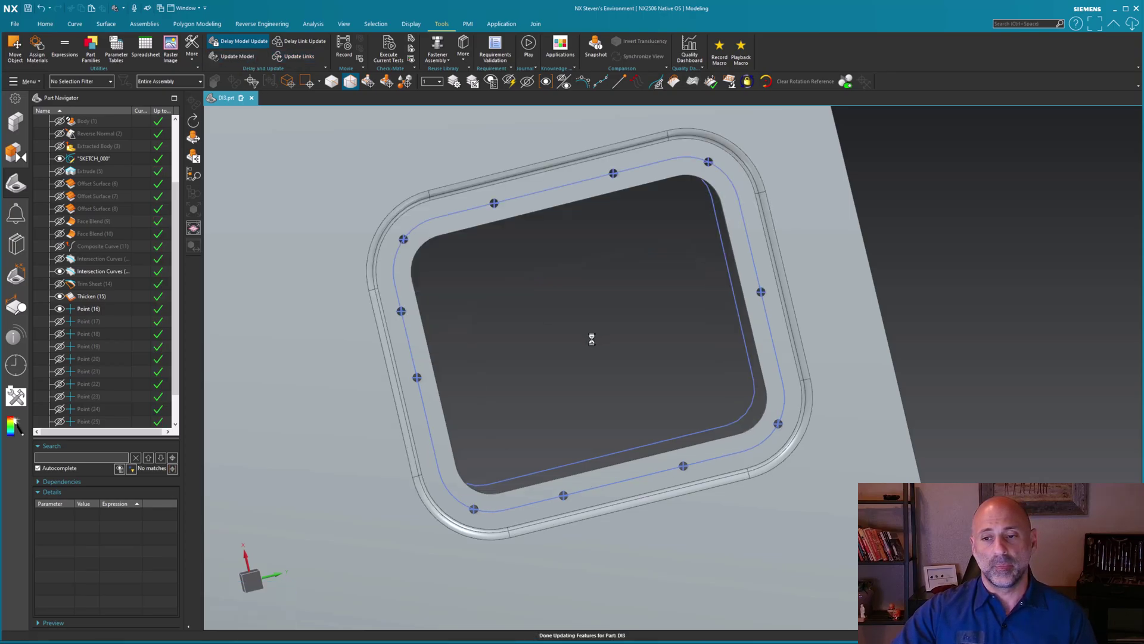
pyautogui.scroll(-5, 591, 338)
pyautogui.moveTo(555, 326); pyautogui.dragTo(605, 312, button='middle')
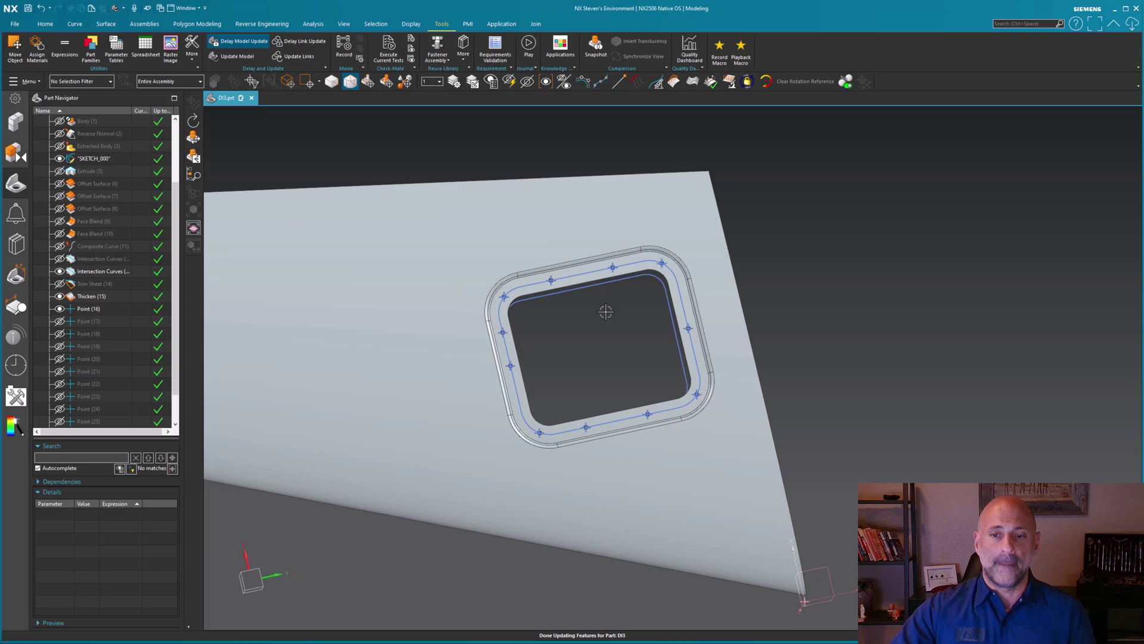